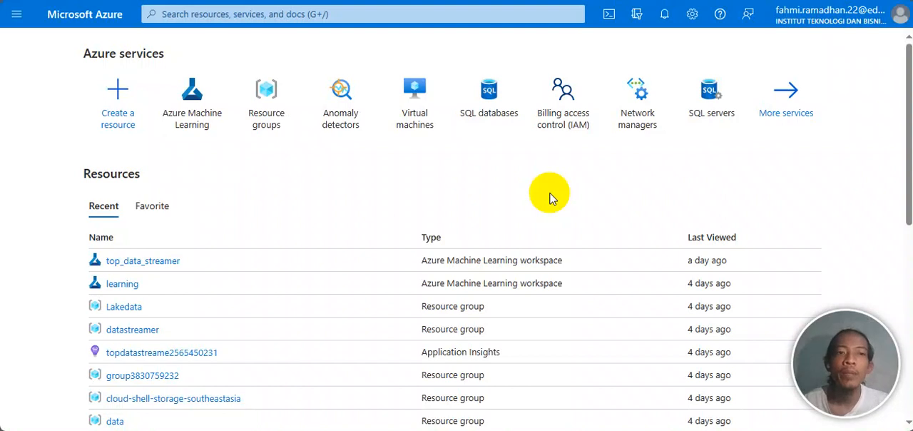
Step: Open the Azure Machine Learning service from the portal's home page
scroll(337, 210, "down", 4)
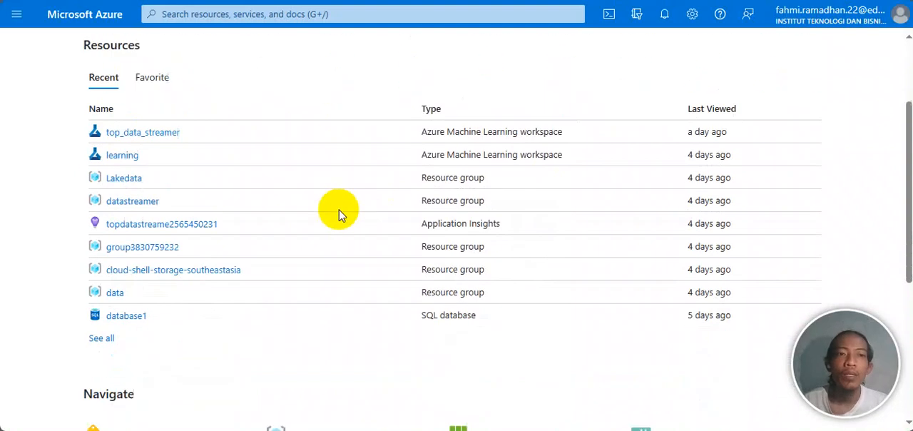
scroll(339, 214, "up", 3)
scroll(338, 213, "up", 1)
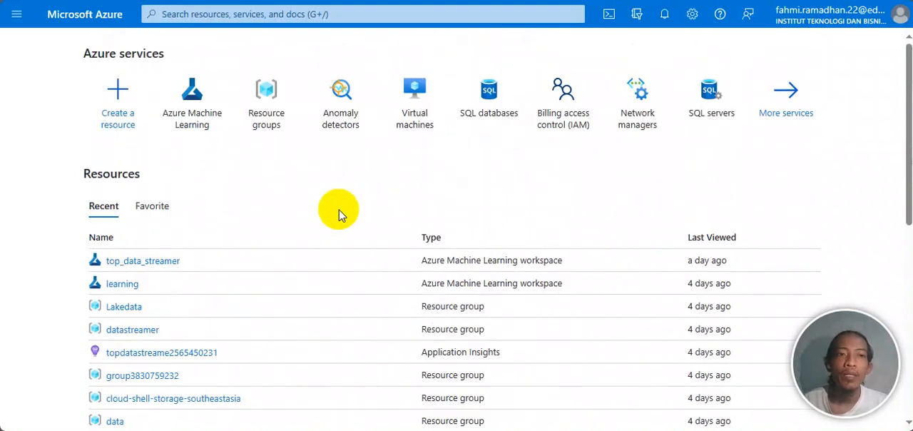
left_click(201, 117)
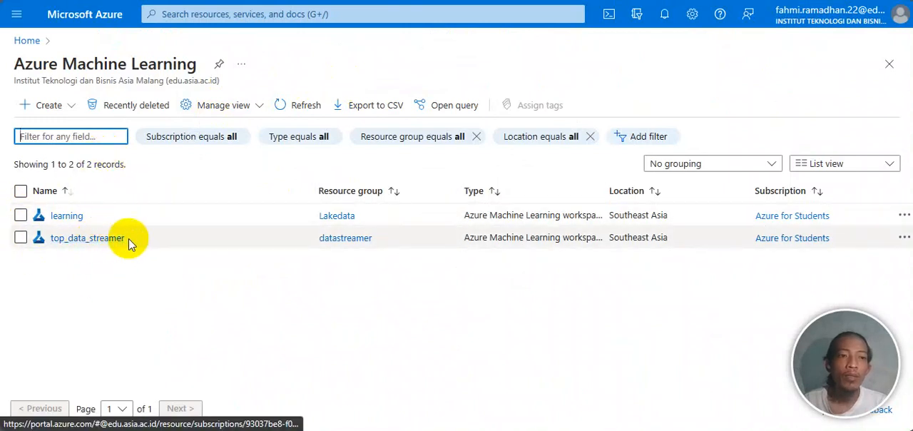
Step: Start creating a new Azure Machine Learning workspace and look over its basic settings
left_click(49, 107)
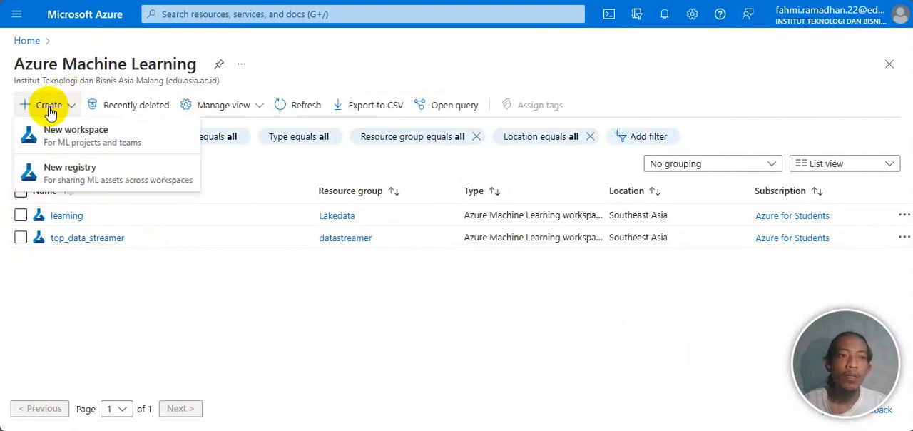
left_click(84, 135)
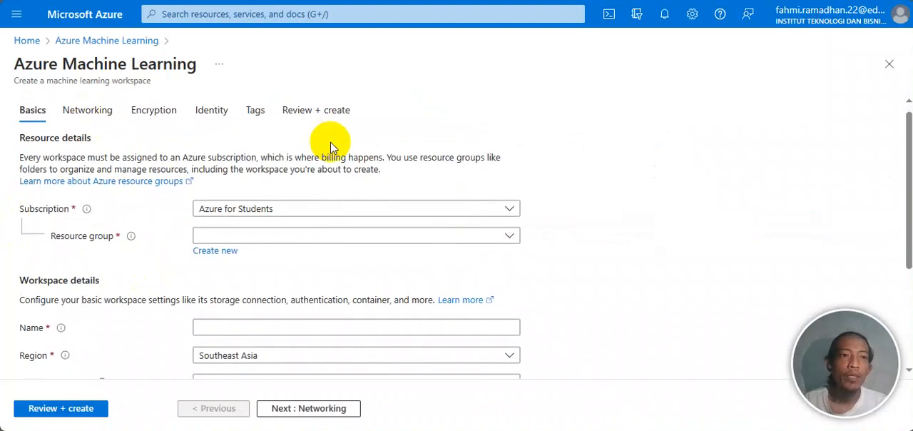
scroll(330, 147, "down", 1)
scroll(330, 147, "up", 1)
scroll(153, 156, "down", 1)
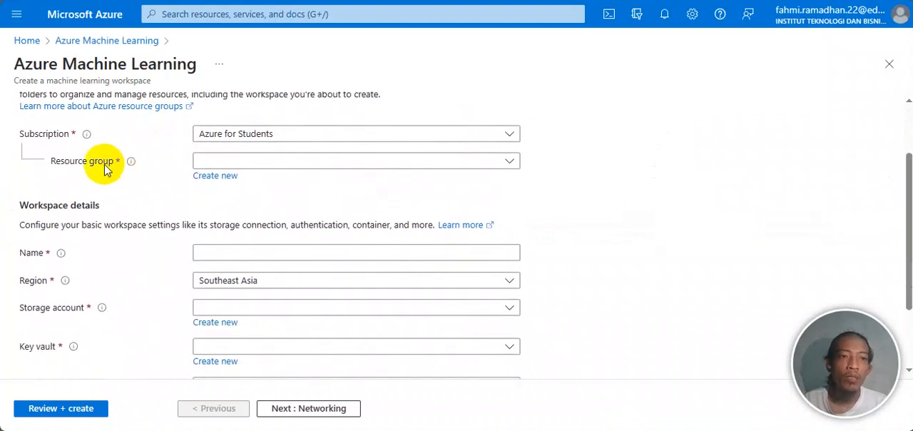
Step: Check the resource group choices and assign the new workspace to the existing datastreamer group
left_click(295, 168)
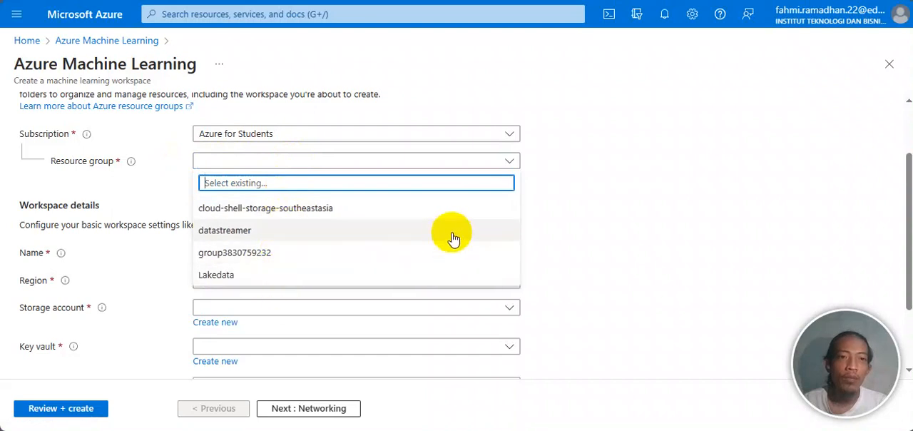
left_click(586, 206)
left_click(216, 179)
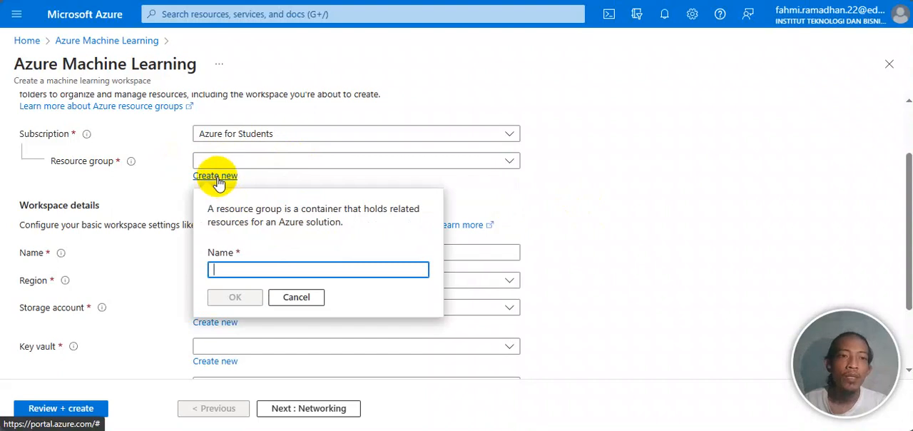
left_click(288, 298)
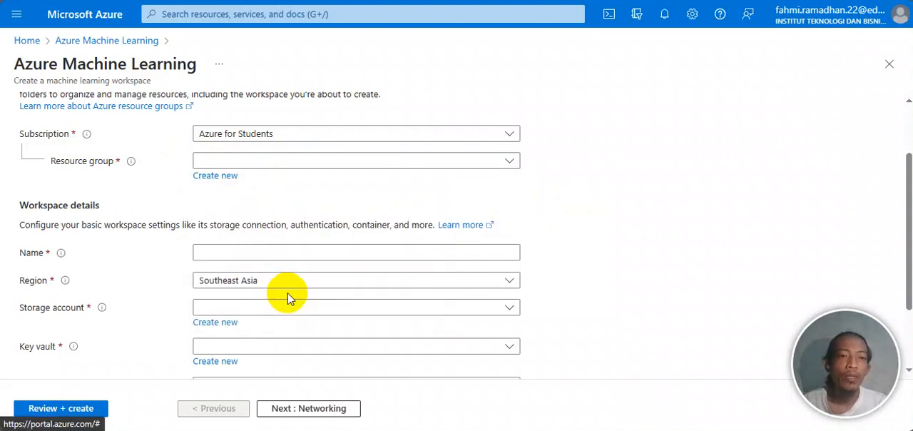
left_click(339, 164)
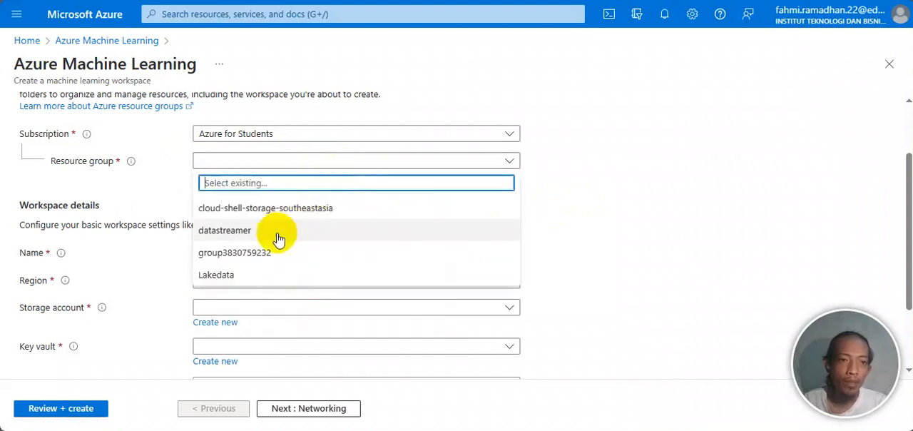
left_click(264, 232)
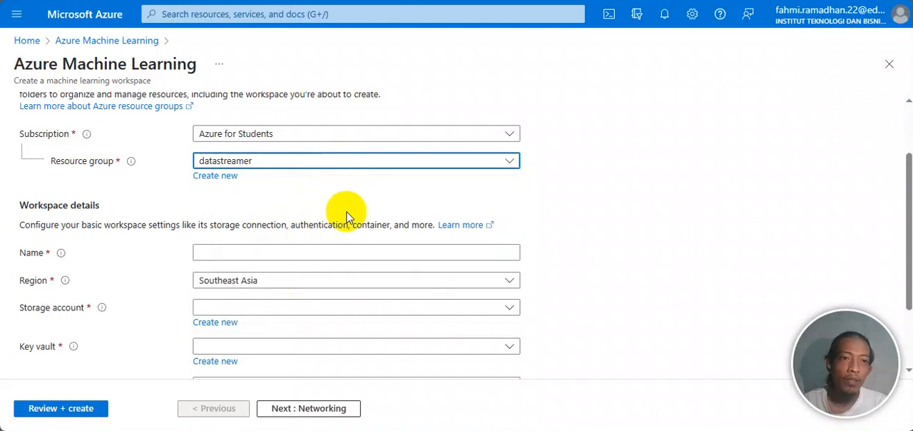
Step: Examine the workspace details, the existing storage accounts, and the replication options for a new storage account, then discard the new account
scroll(324, 221, "down", 2)
left_click(333, 182)
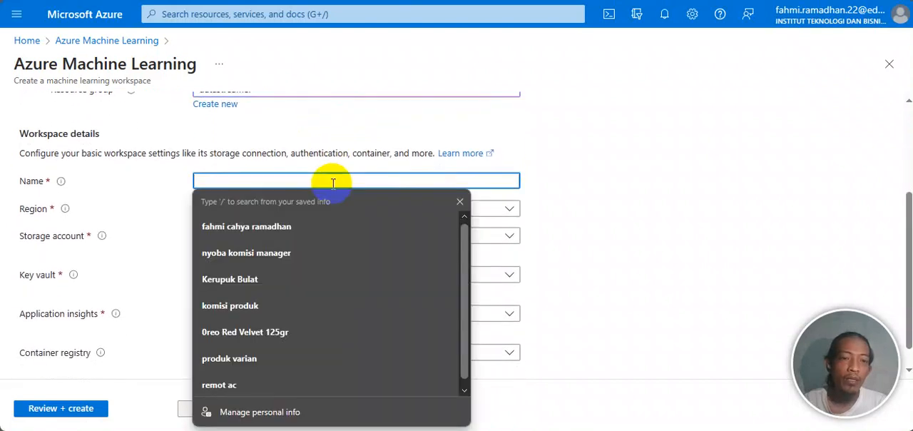
left_click(564, 189)
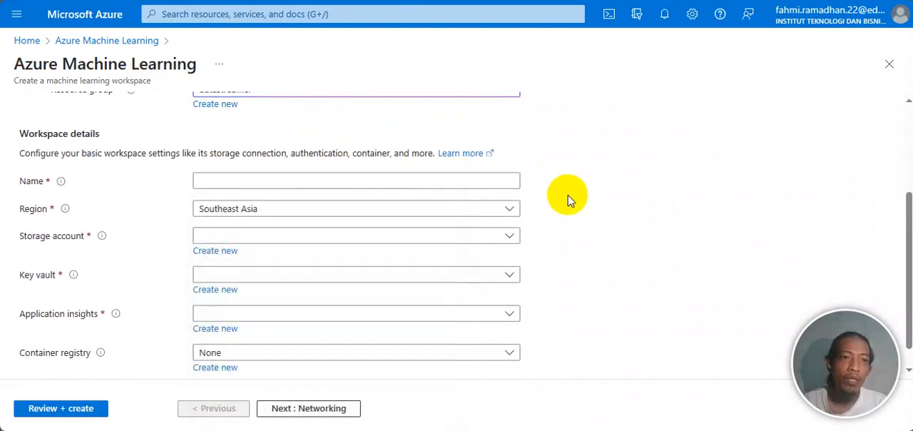
left_click(277, 238)
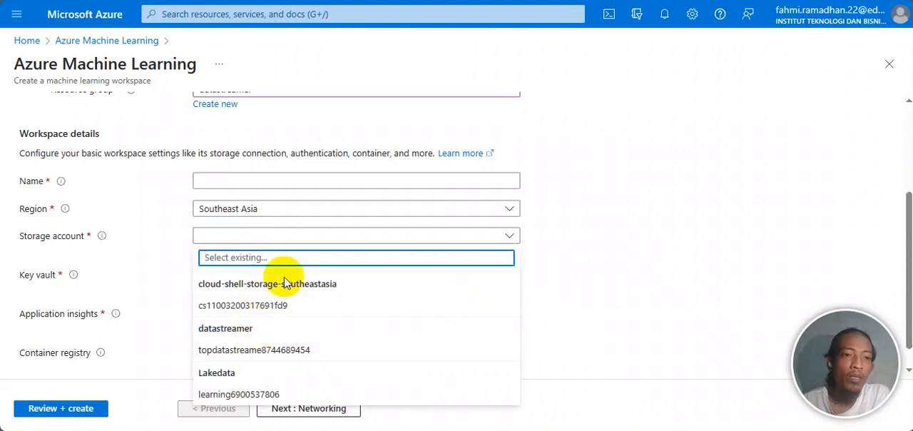
left_click(616, 263)
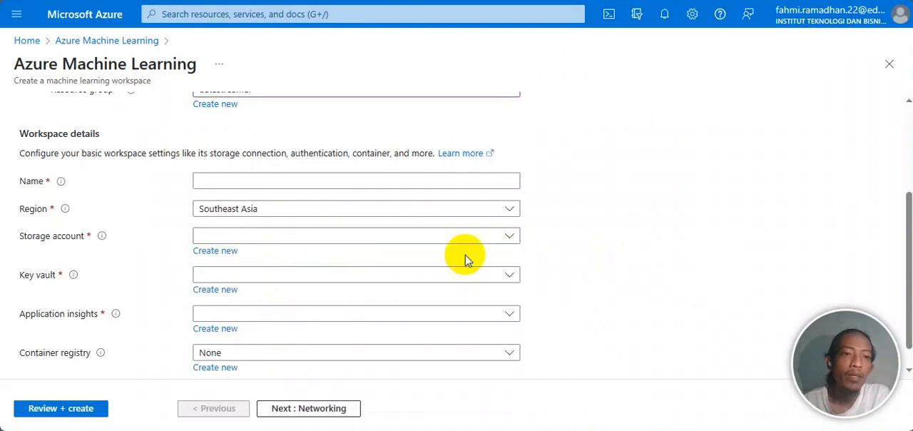
left_click(428, 238)
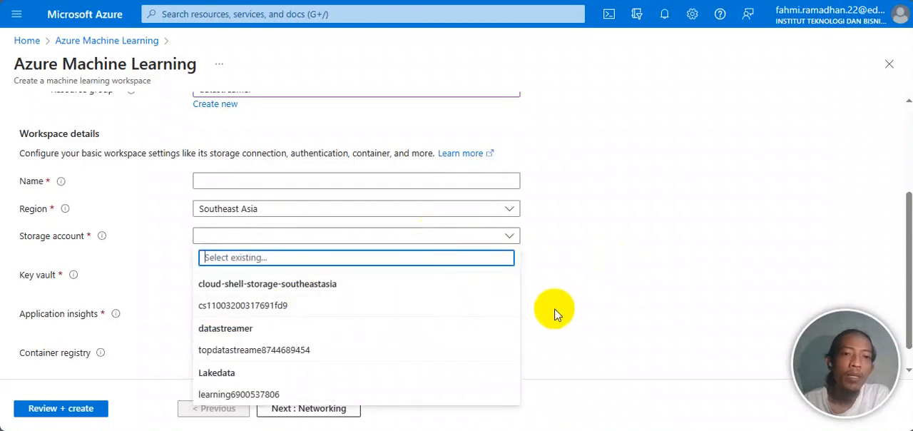
left_click(554, 312)
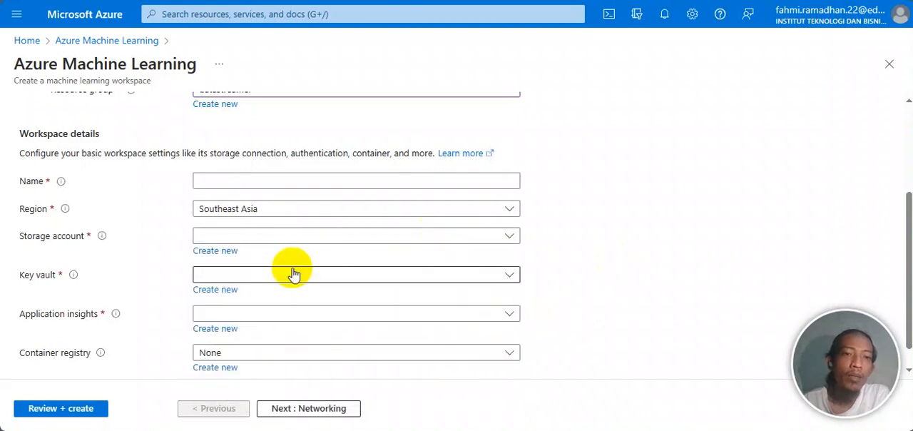
left_click(221, 254)
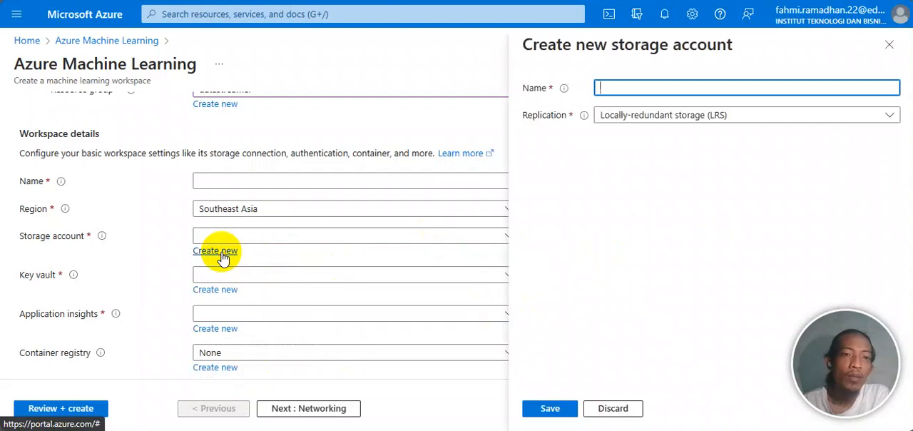
left_click(710, 118)
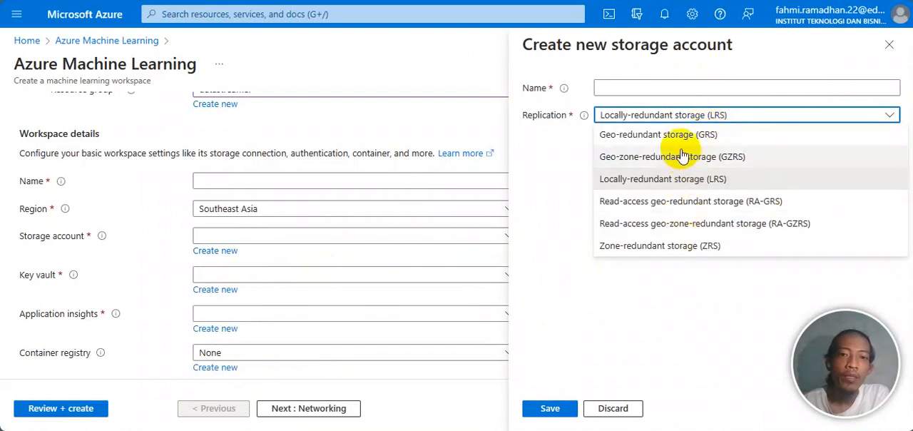
left_click(614, 414)
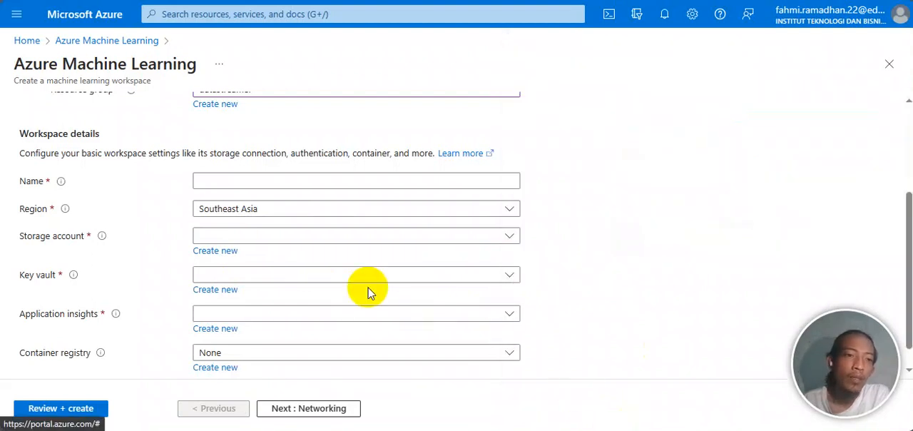
Step: Review the remaining workspace creation settings, covering dependent resources, networking, identity, storage access, tags and the final summary
scroll(367, 293, "down", 1)
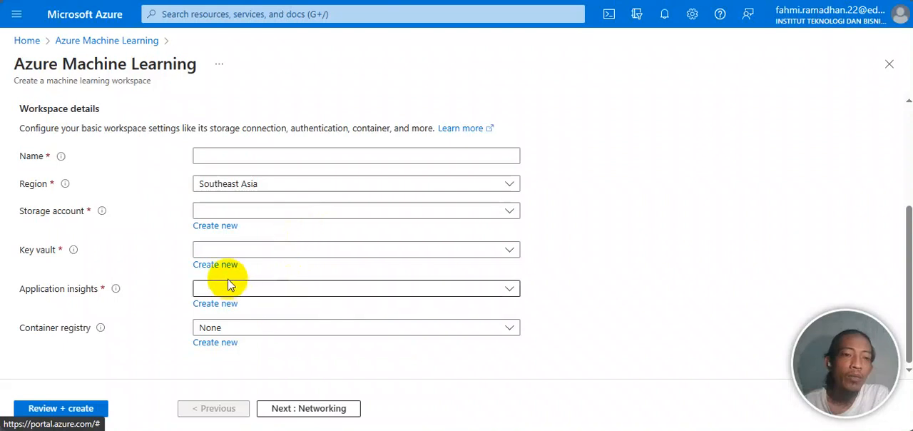
left_click(314, 408)
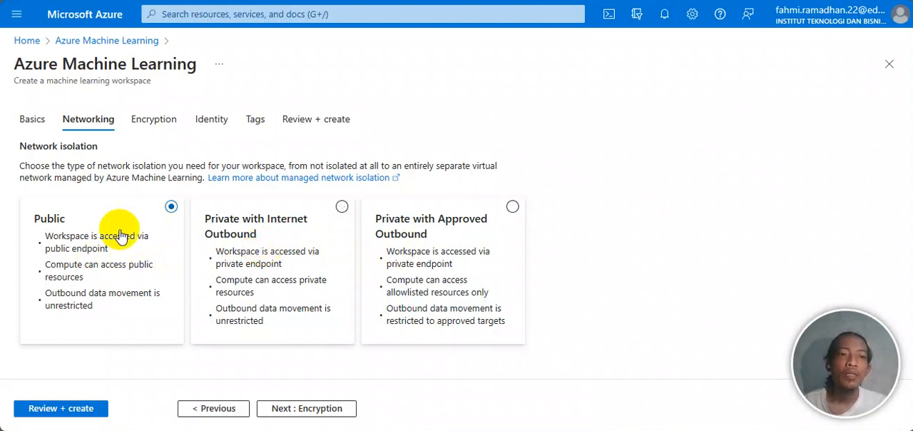
left_click(298, 414)
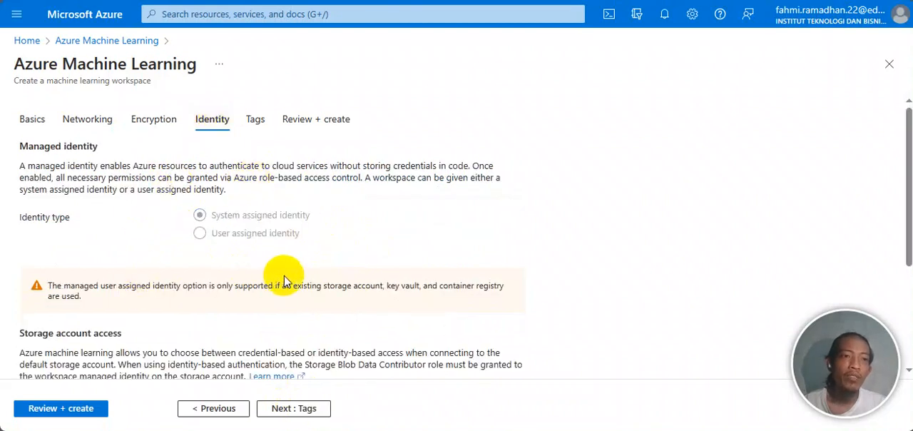
scroll(421, 243, "down", 2)
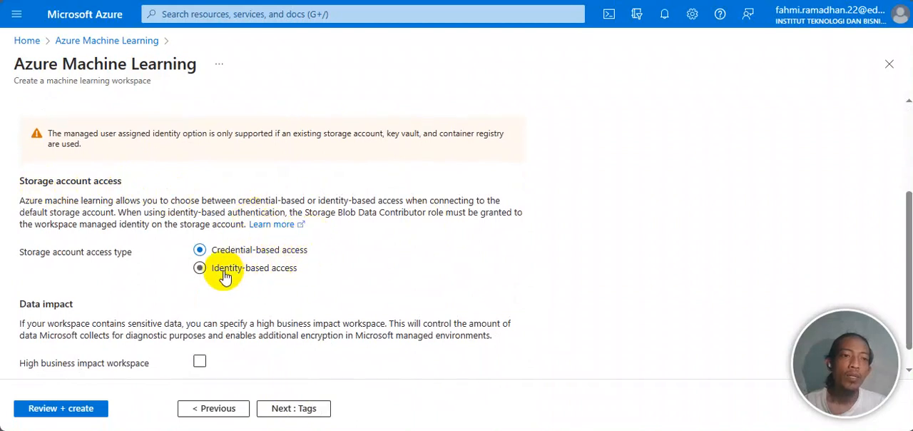
scroll(339, 363, "up", 3)
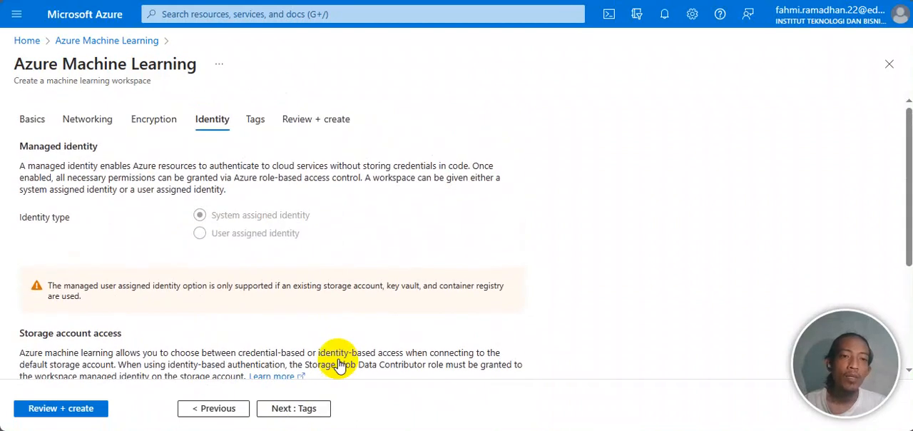
left_click(307, 412)
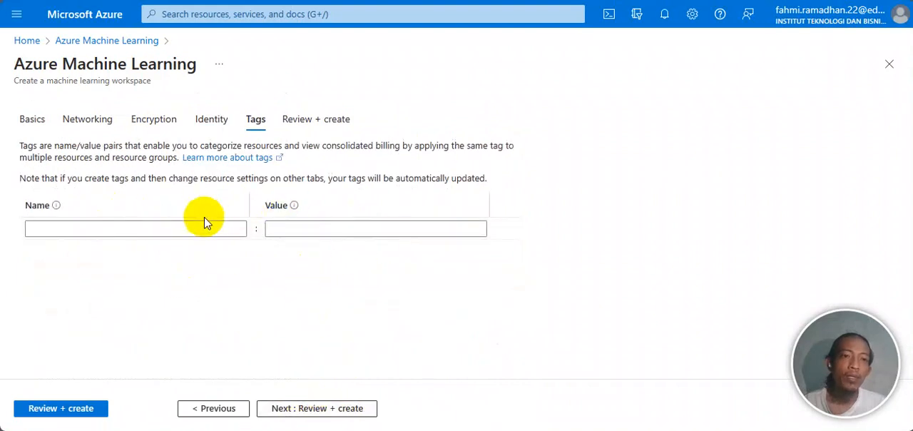
left_click(308, 124)
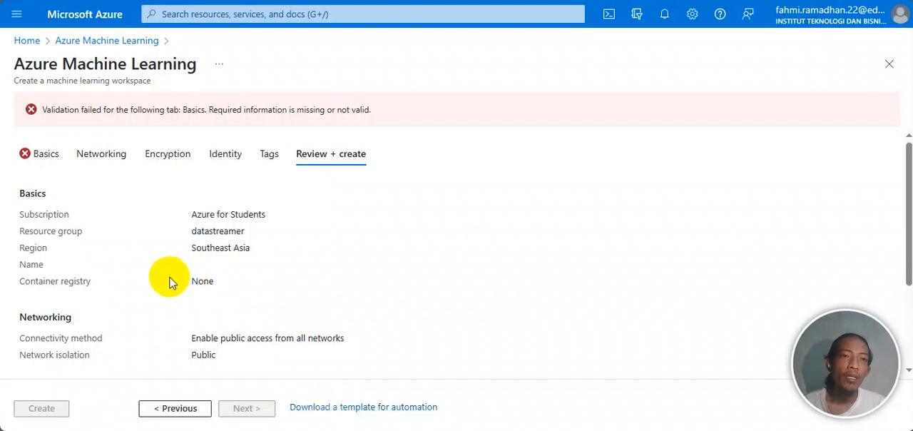
Step: Leave the workspace creation form, open the existing top_data_streamer workspace and review its overview details
left_click(118, 44)
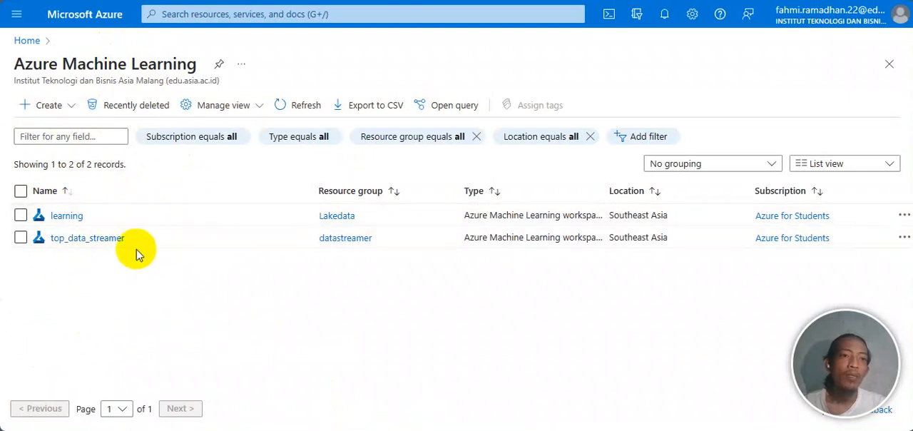
left_click(98, 241)
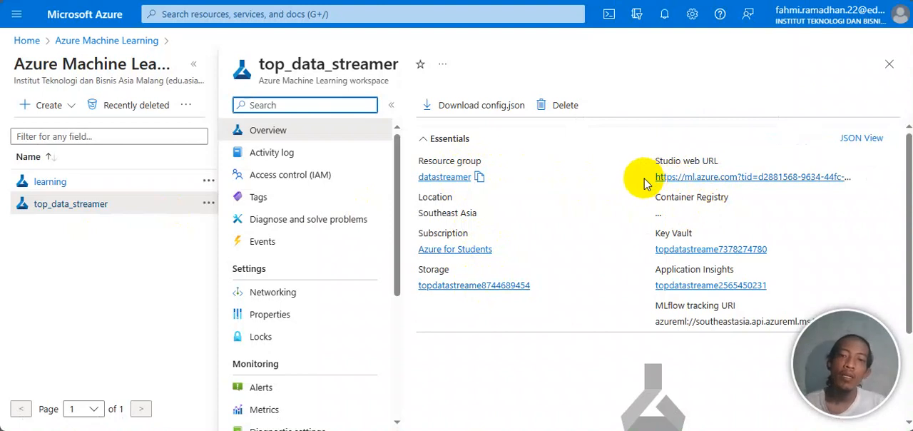
scroll(707, 235, "down", 1)
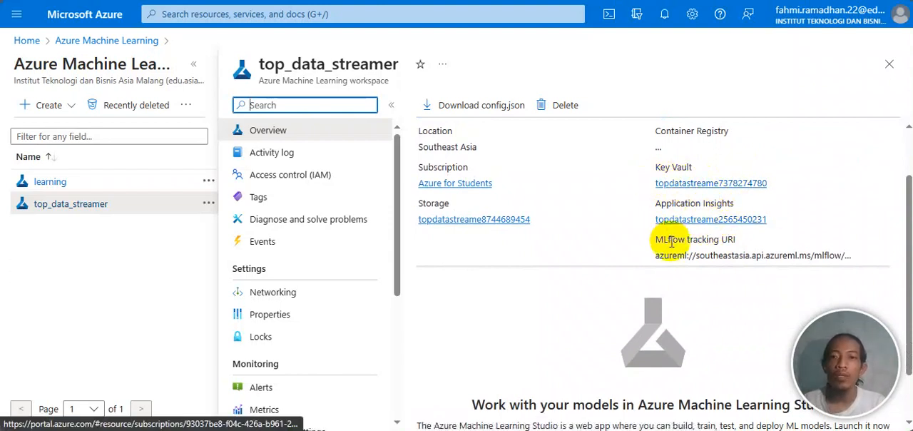
scroll(596, 261, "down", 1)
scroll(597, 263, "up", 2)
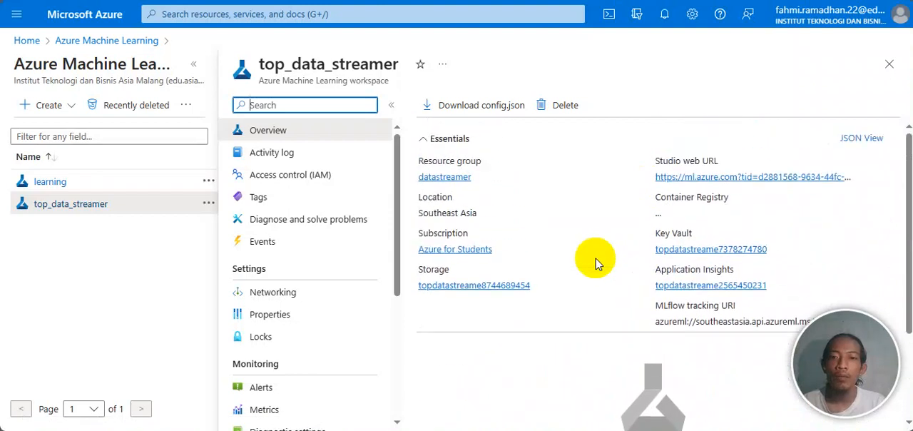
Step: Open Machine Learning Studio from the top_data_streamer workspace and go to the compute instances on its home page
scroll(597, 264, "down", 2)
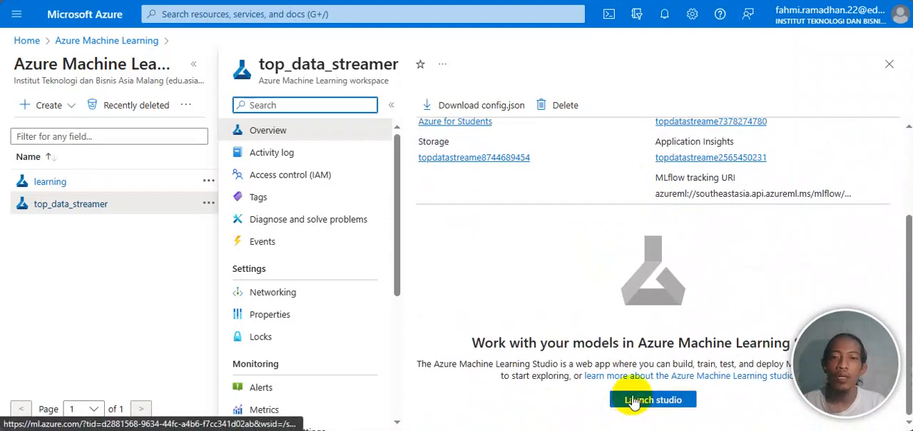
scroll(596, 262, "up", 2)
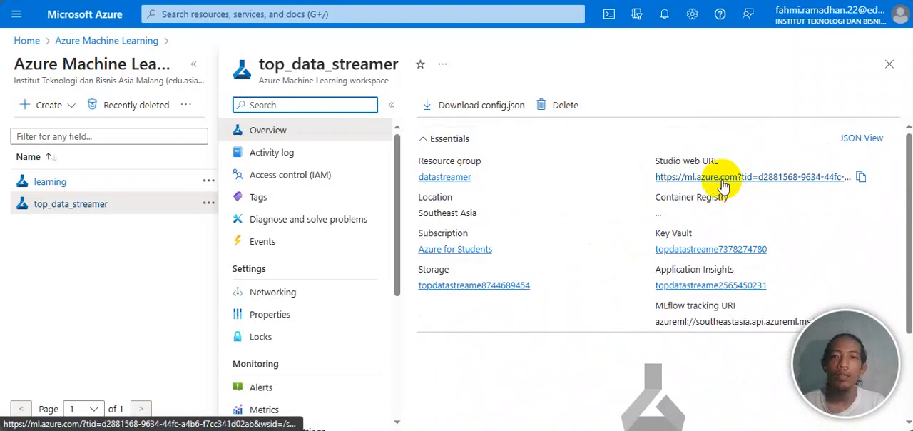
left_click(723, 183)
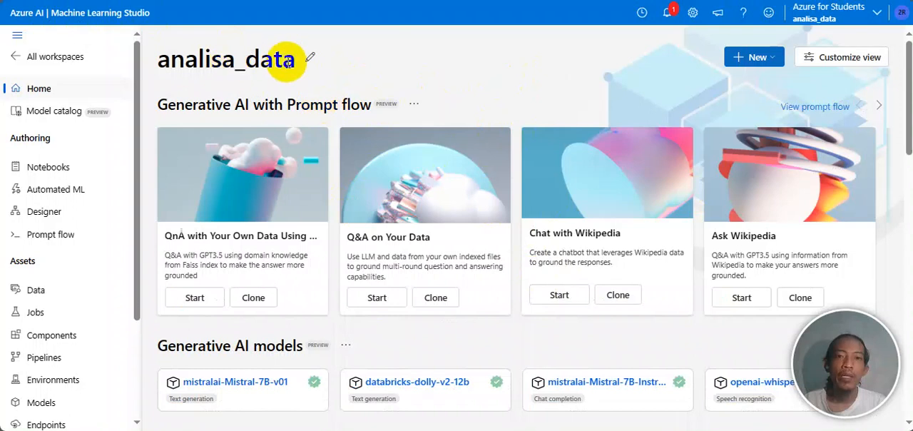
scroll(449, 83, "down", 10)
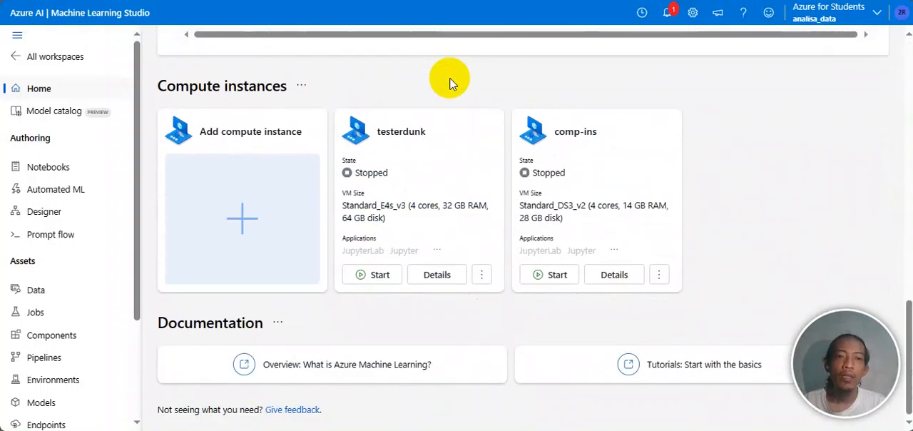
Step: Open the workspace's compute resources and look through the compute clusters, Kubernetes clusters and attached computes before returning to the compute instances
scroll(450, 83, "up", 10)
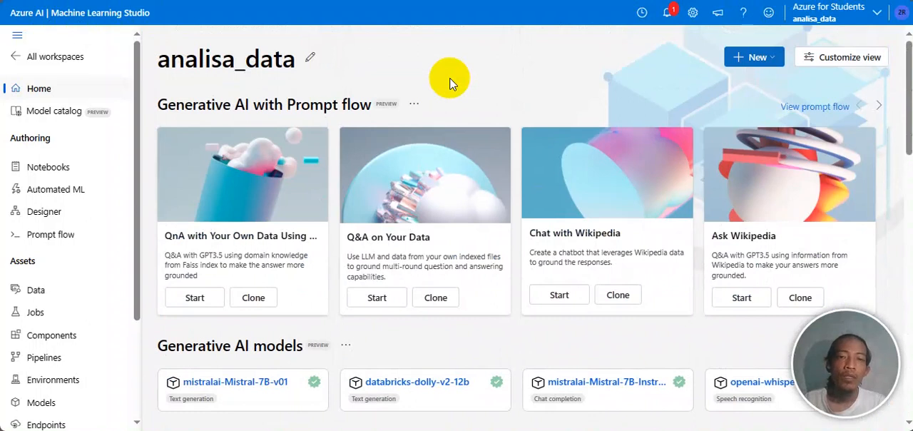
scroll(71, 246, "down", 3)
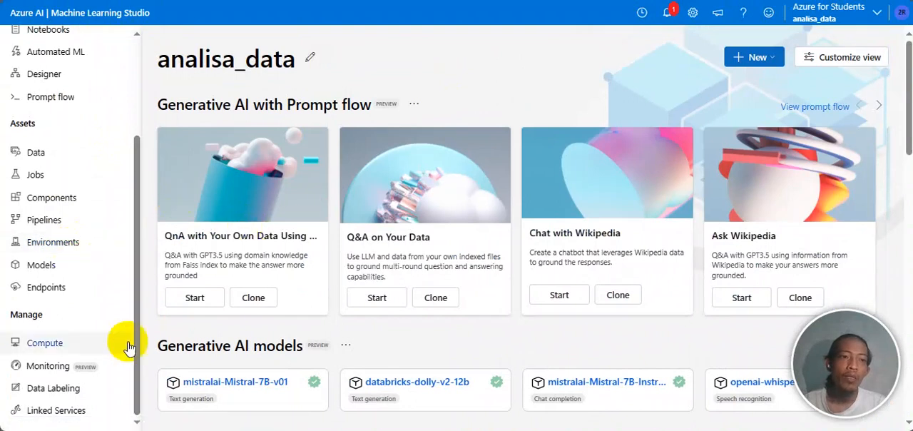
left_click(54, 348)
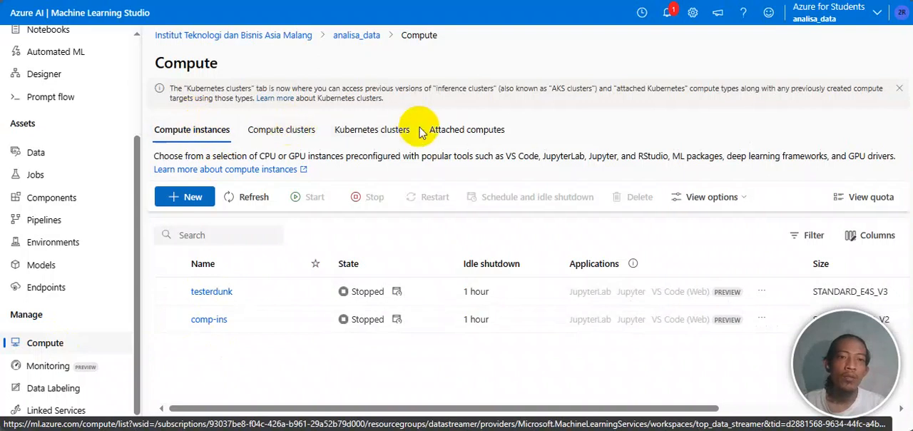
left_click(291, 138)
left_click(378, 131)
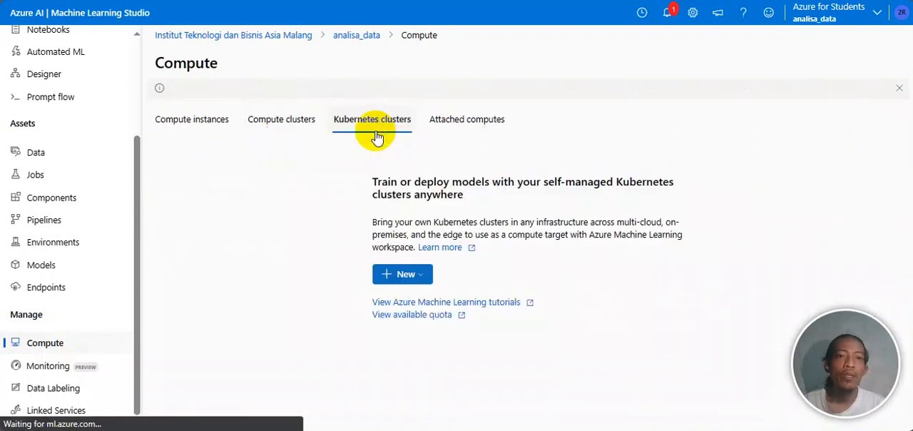
left_click(465, 135)
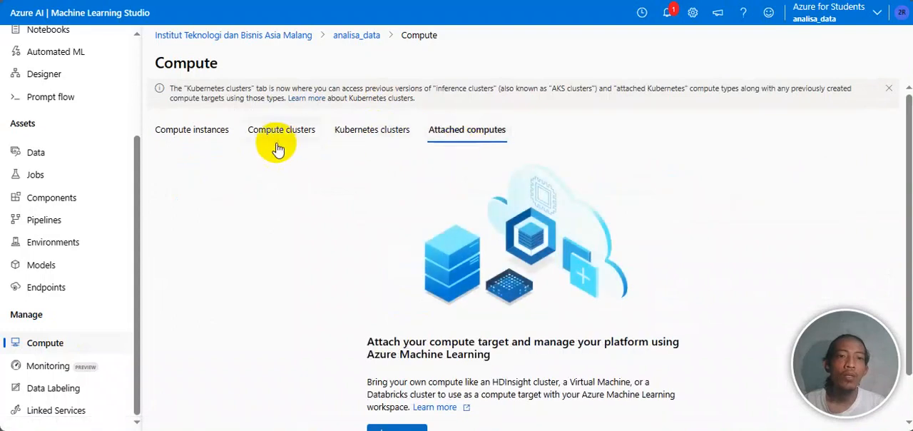
left_click(182, 136)
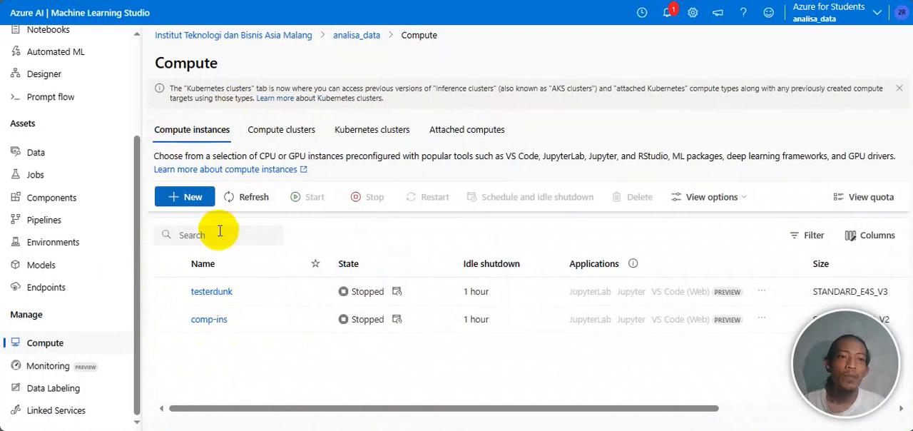
Step: Set up a new CPU compute instance named tester1 with the Standard_D4s_v3 virtual machine size
left_click(187, 200)
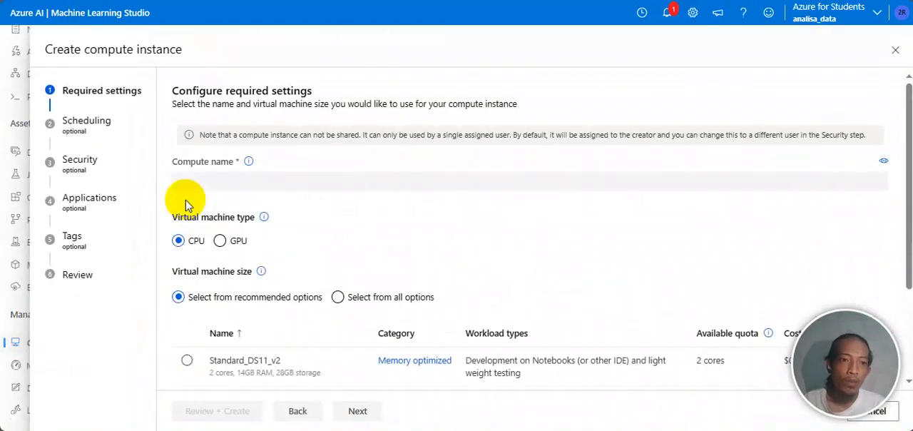
left_click(276, 182)
type("tester")
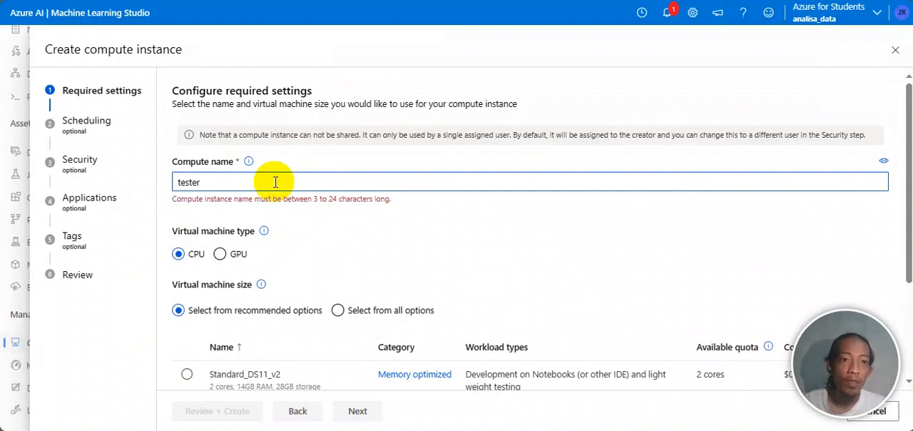
scroll(321, 232, "down", 1)
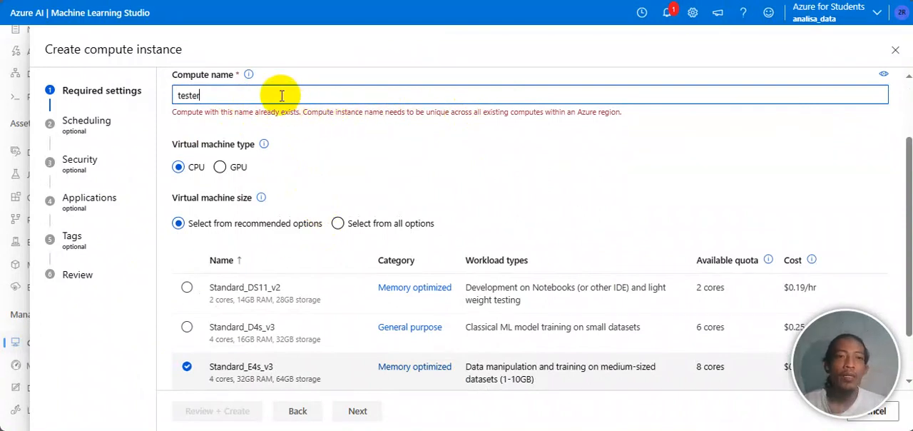
type("1")
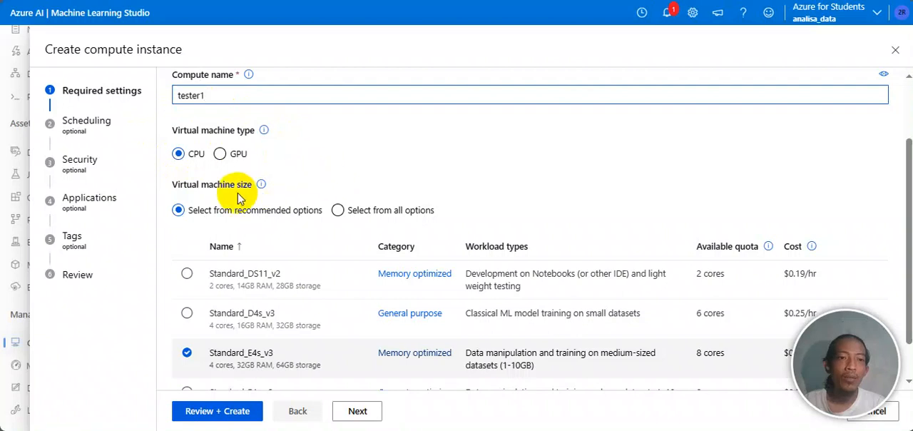
scroll(359, 199, "down", 1)
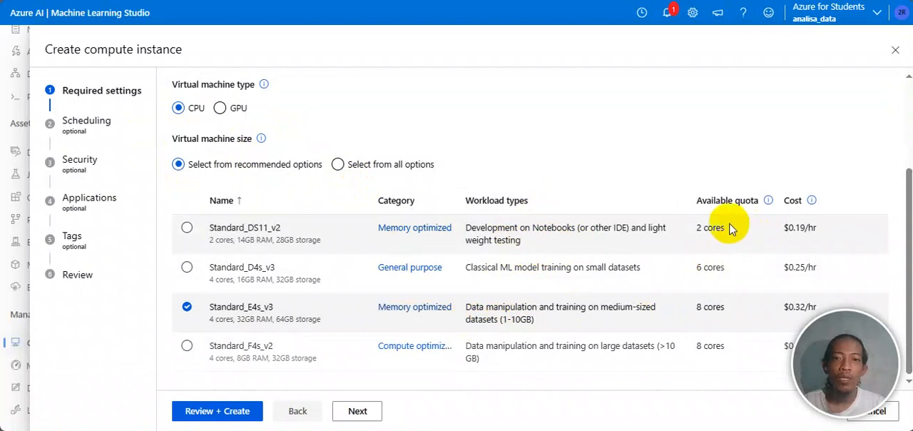
mouse_move(804, 232)
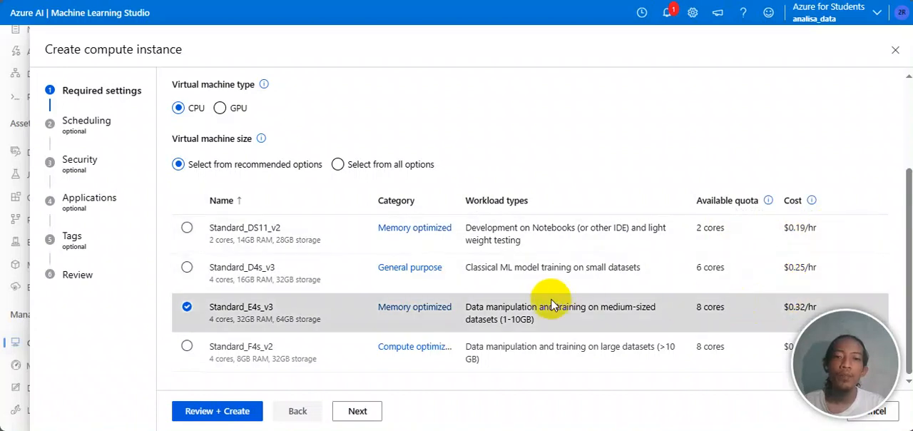
left_click(256, 279)
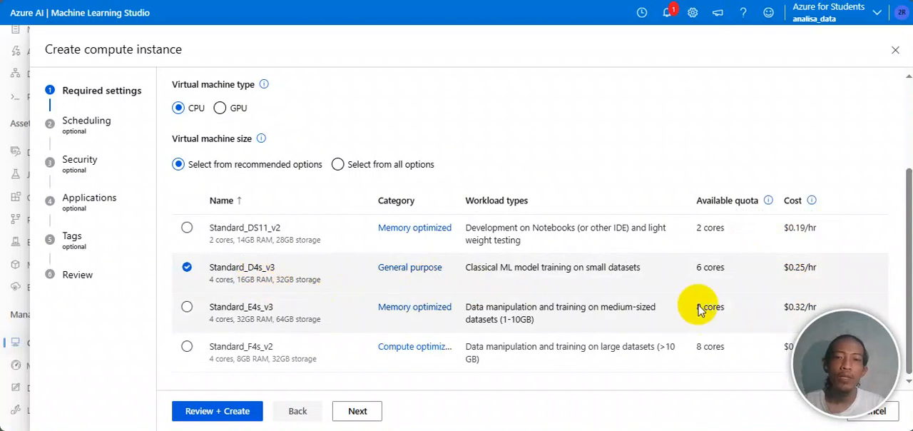
Step: Go through the new compute instance's scheduling, security, applications and tags settings up to the review, keeping the defaults
left_click(353, 412)
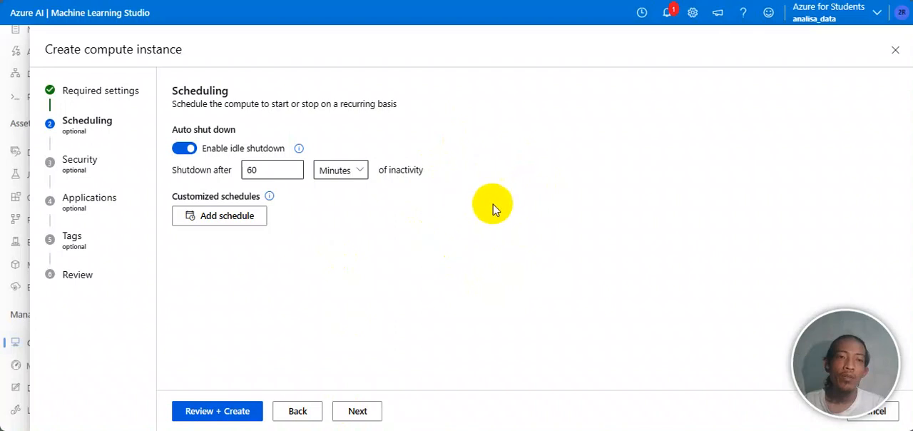
left_click(361, 412)
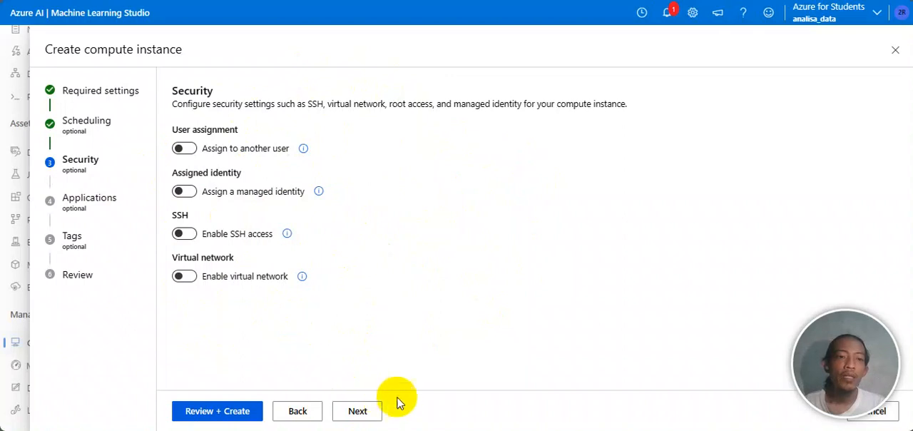
left_click(362, 411)
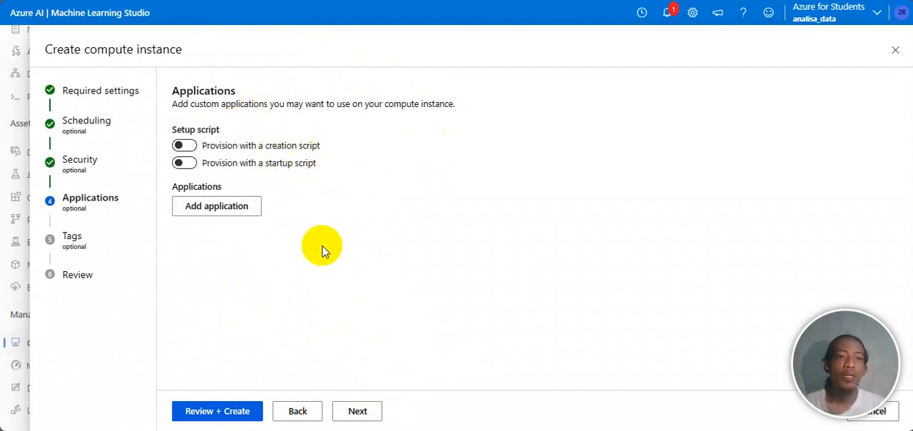
left_click(358, 411)
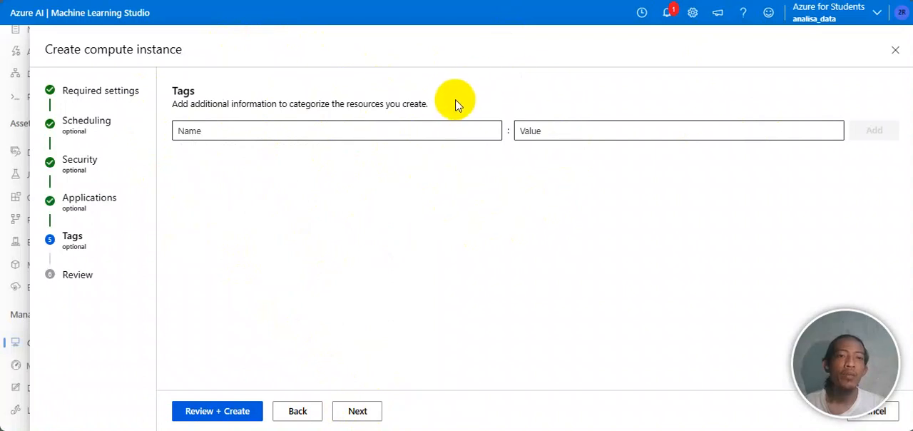
left_click(357, 409)
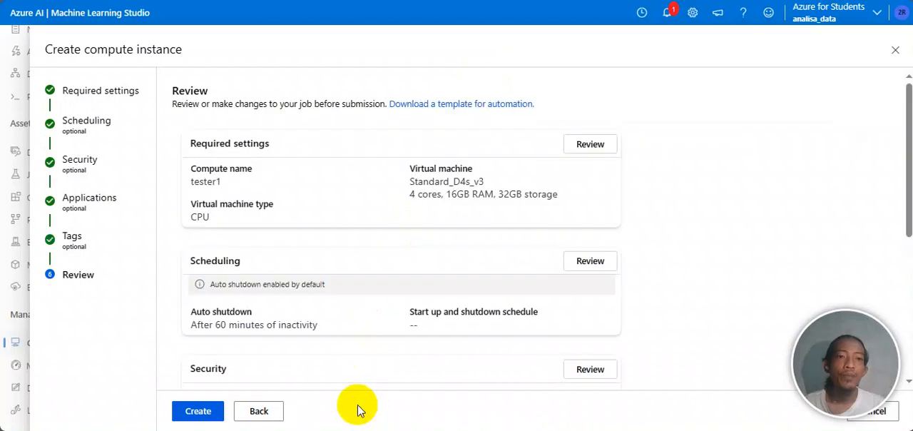
Step: Review the compute instance's configuration summary, including the virtual machine, scheduling and security, and leave the form without creating the instance
scroll(517, 257, "down", 3)
scroll(518, 257, "up", 3)
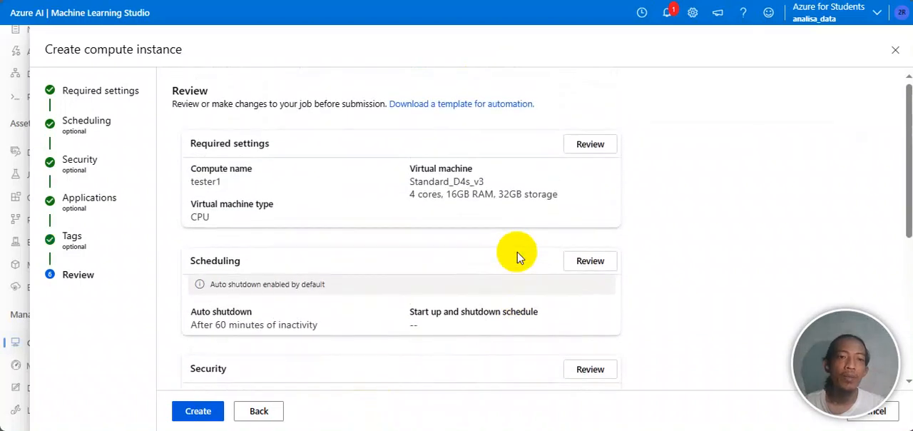
scroll(516, 255, "down", 1)
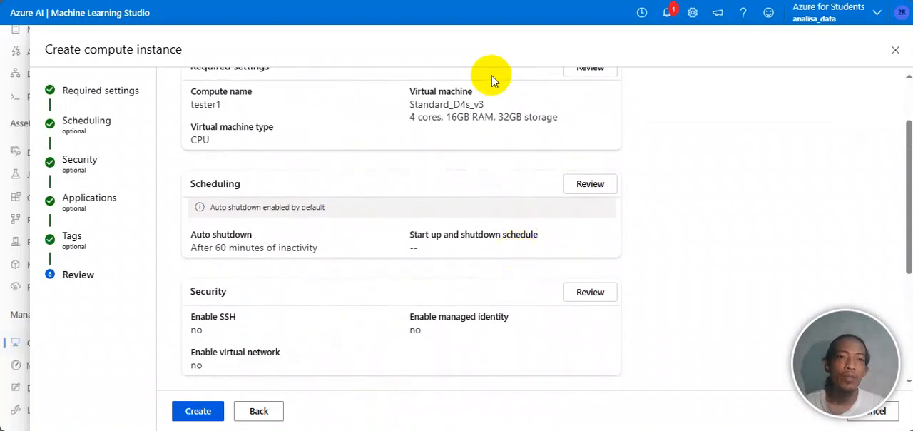
left_click_drag(411, 105, 530, 107)
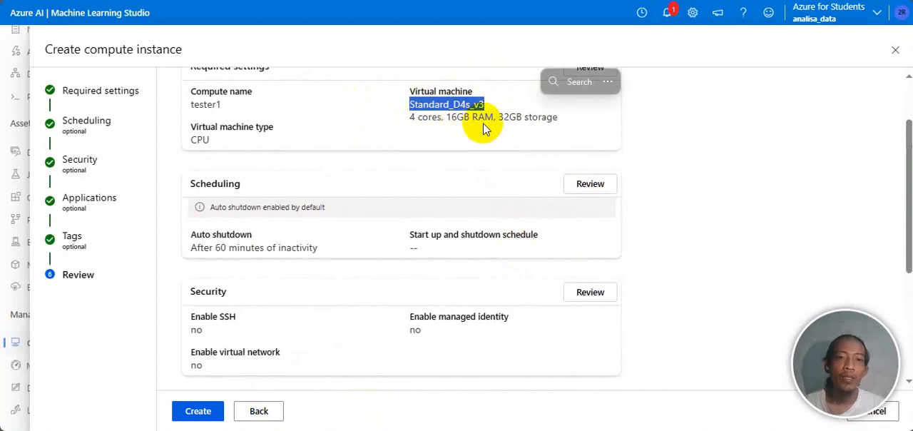
scroll(483, 124, "down", 3)
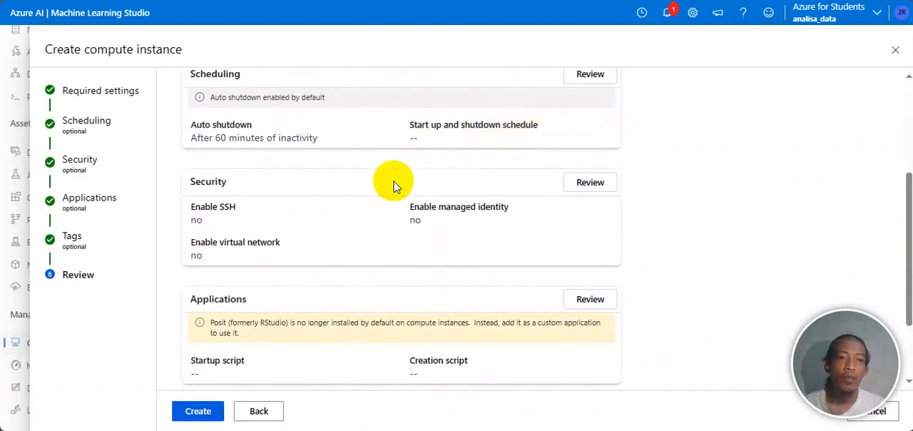
scroll(395, 184, "down", 2)
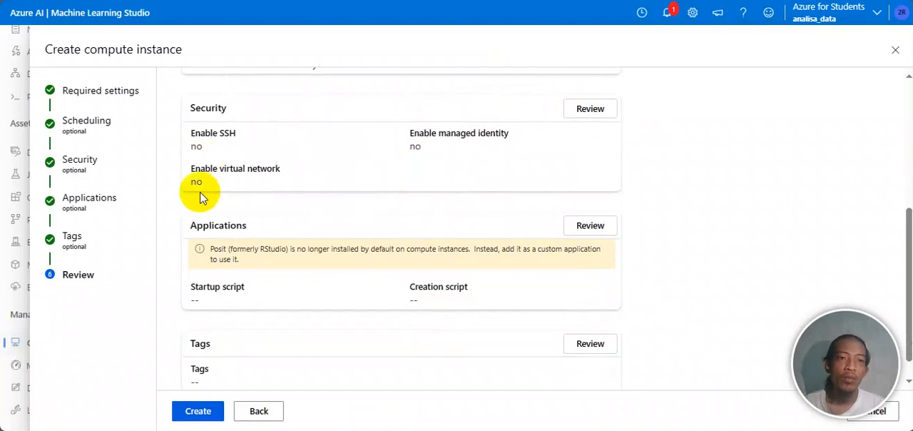
scroll(321, 190, "down", 1)
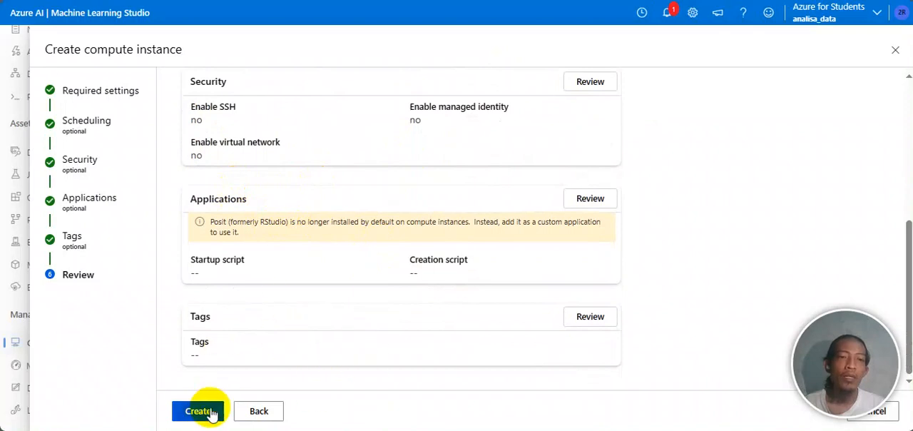
left_click(271, 413)
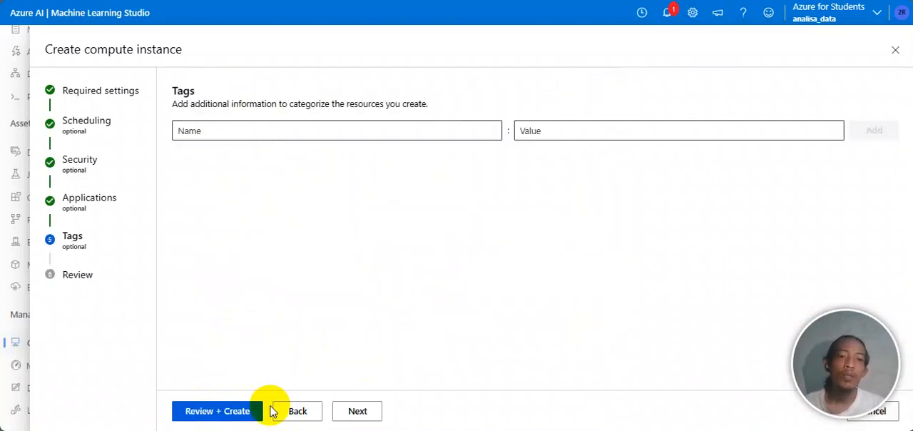
left_click(895, 54)
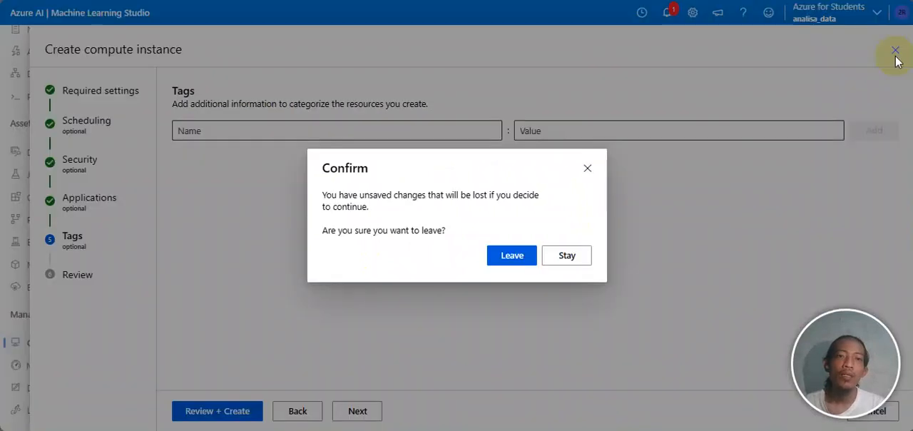
left_click(512, 255)
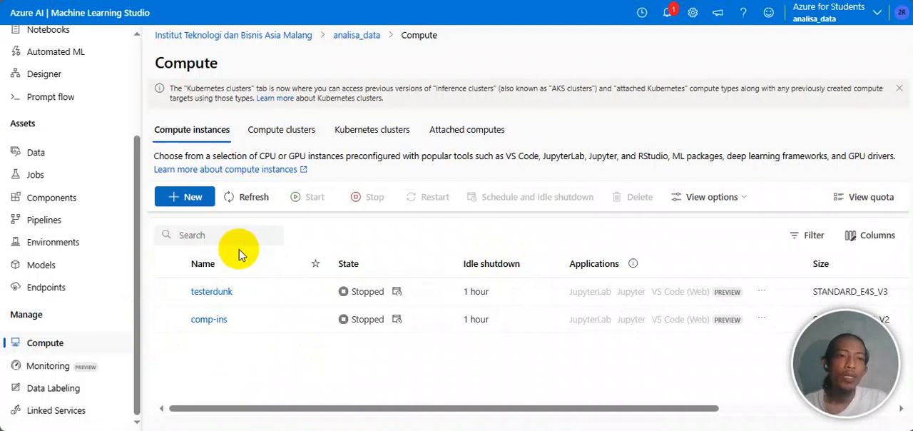
Step: Open the workspace's data assets and start creating a new data asset
scroll(85, 198, "up", 3)
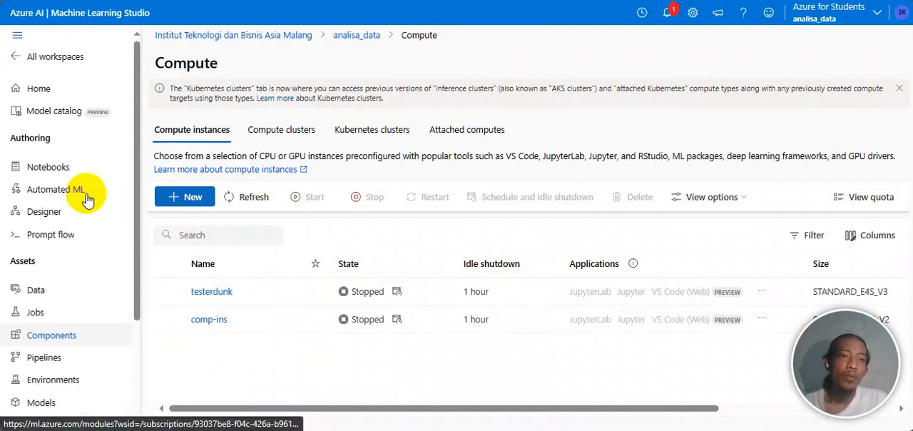
left_click(50, 293)
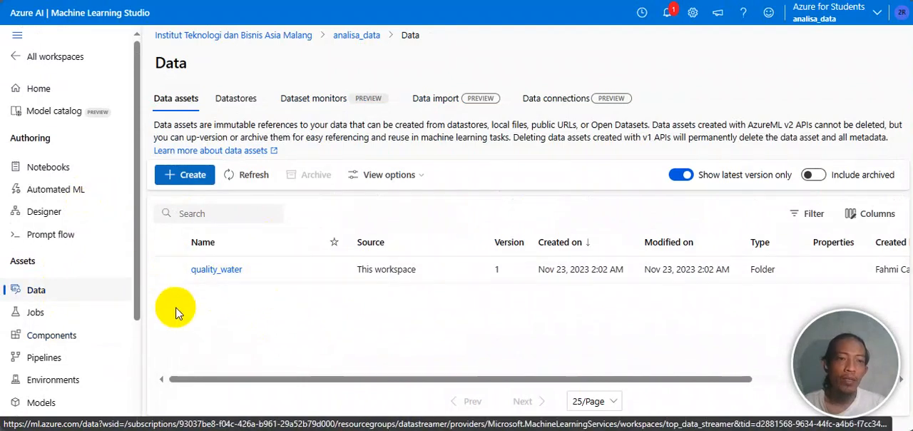
left_click(190, 177)
left_click(285, 132)
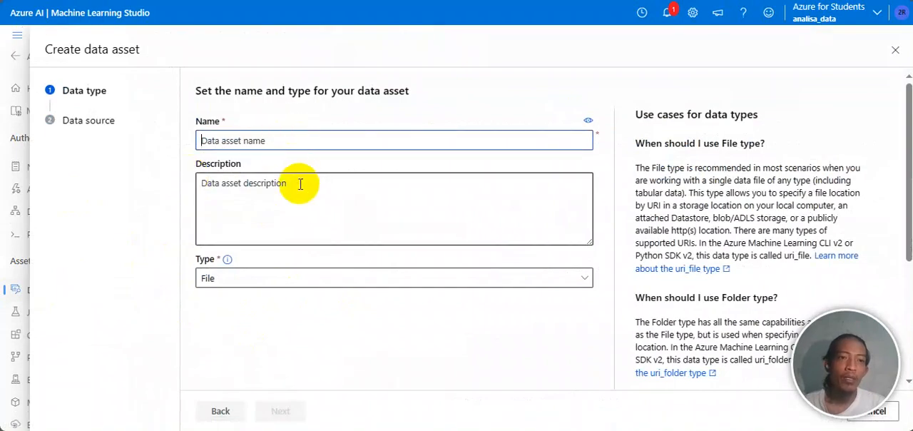
Step: Check the available data asset types, keep File, name the data asset teste and continue to the data source choice
left_click(279, 278)
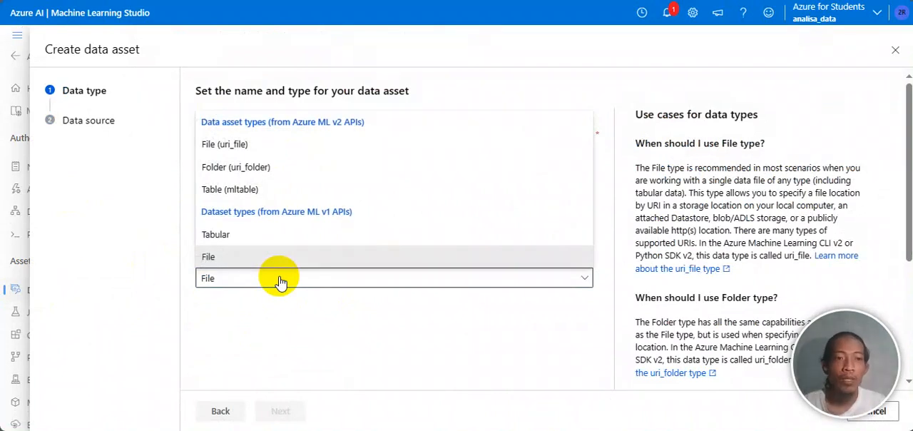
left_click(231, 261)
left_click(271, 279)
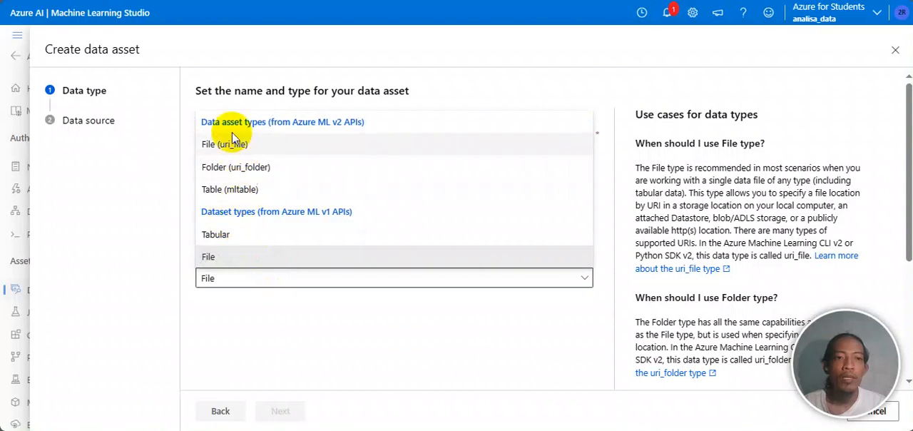
left_click(377, 340)
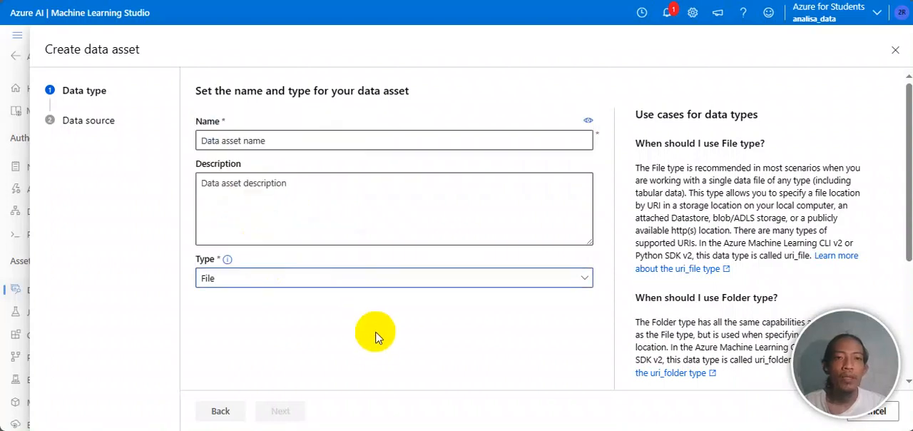
left_click(326, 145)
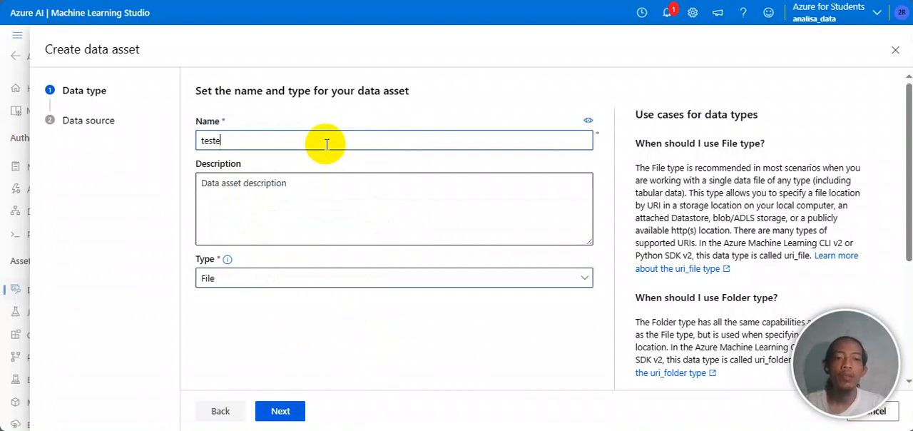
left_click(285, 411)
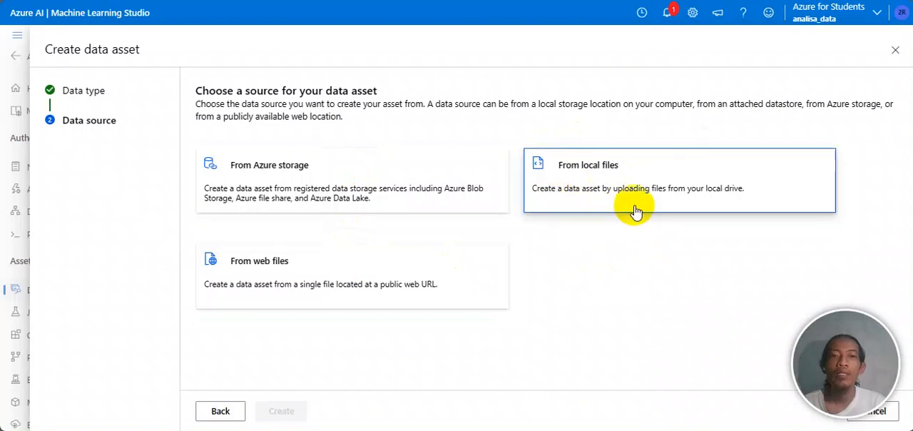
Step: Choose local files as the data asset's source, continue to the destination storage and check the available datastore types
left_click(607, 177)
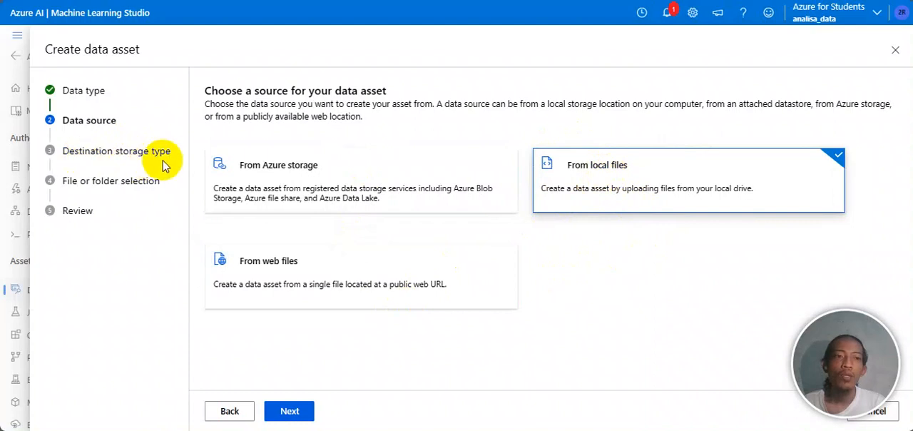
left_click(293, 410)
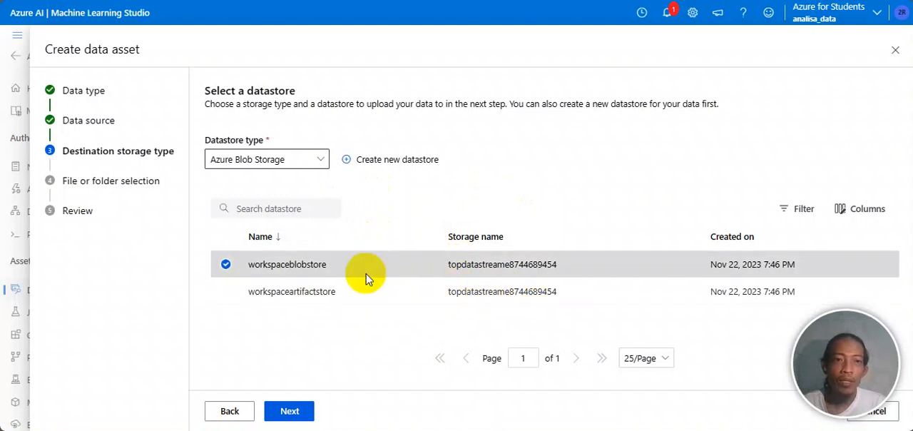
left_click(320, 166)
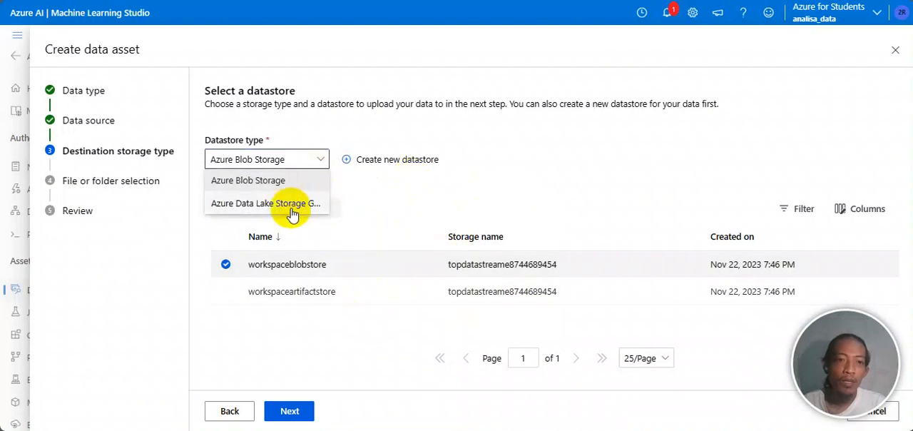
Step: Open the form for a new datastore and look through its name, datastore type and account selection options
left_click(400, 160)
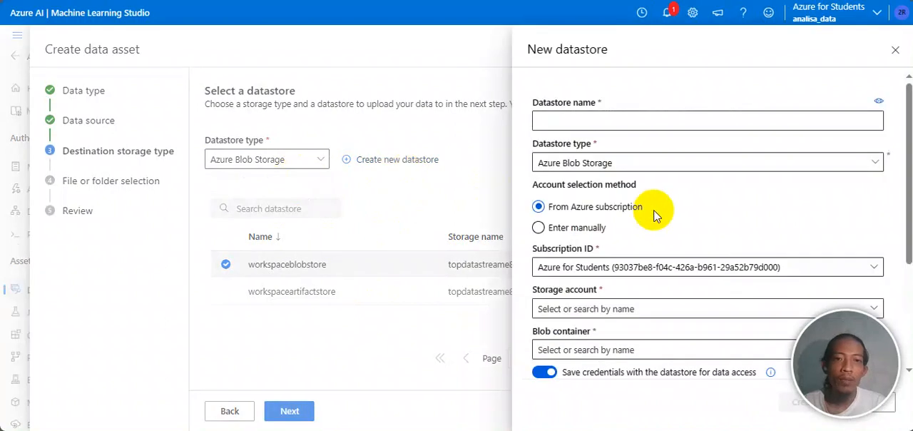
scroll(657, 216, "down", 5)
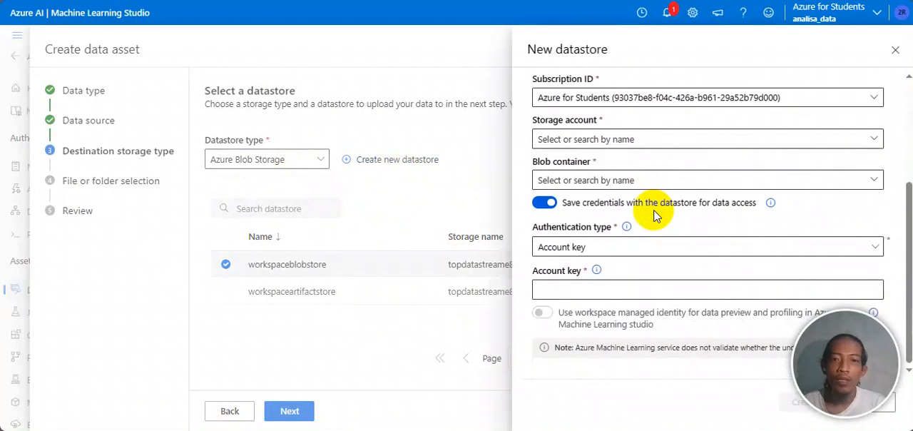
scroll(656, 215, "up", 5)
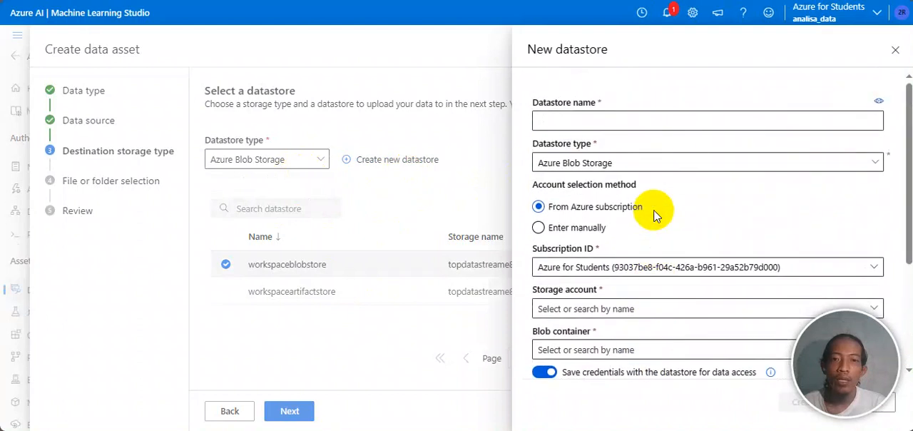
scroll(657, 215, "down", 5)
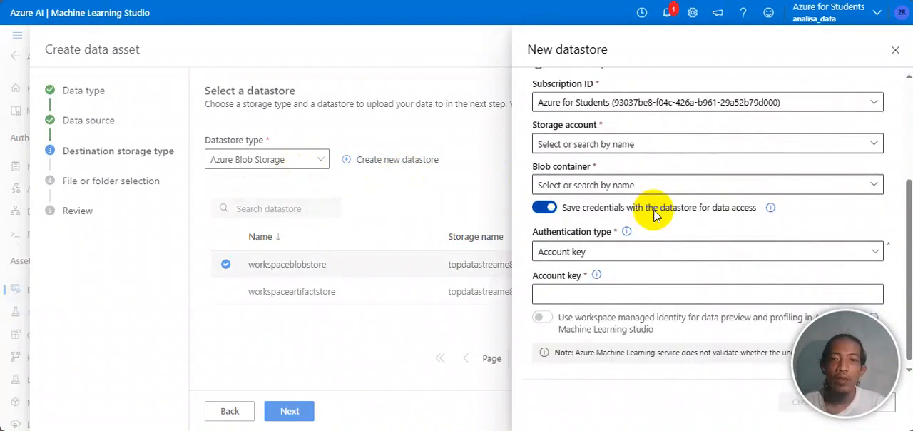
scroll(657, 215, "up", 5)
left_click(646, 123)
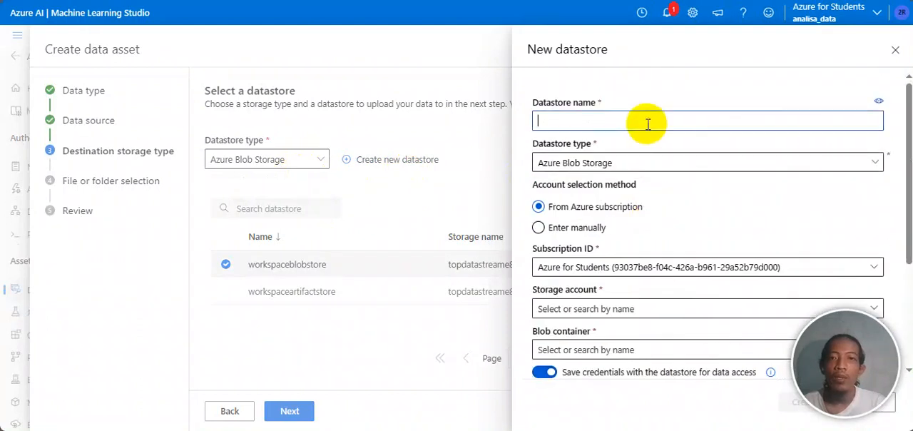
left_click(692, 165)
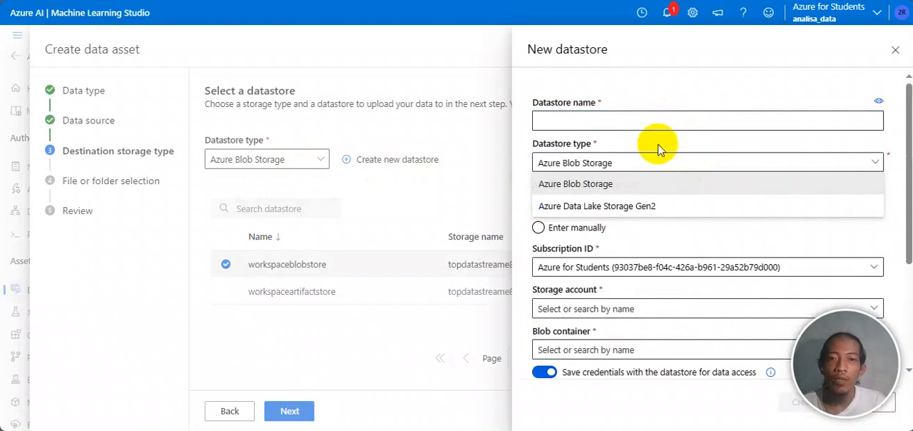
left_click(655, 226)
left_click(620, 228)
left_click(634, 227)
Step: Check the new datastore's storage account and authentication type choices, and leave the form without creating the datastore
scroll(699, 238, "down", 3)
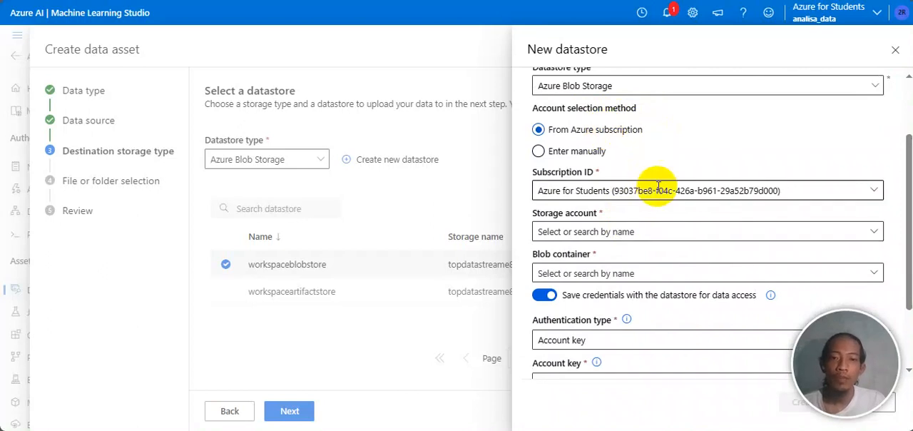
scroll(628, 230, "down", 1)
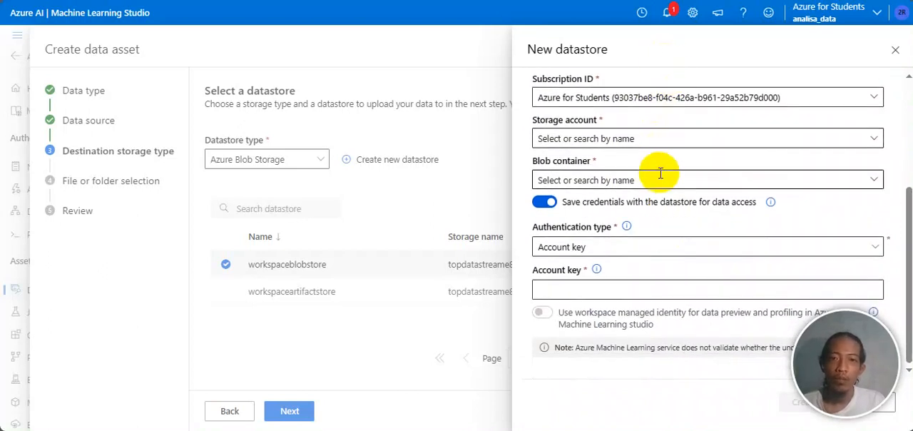
left_click(877, 138)
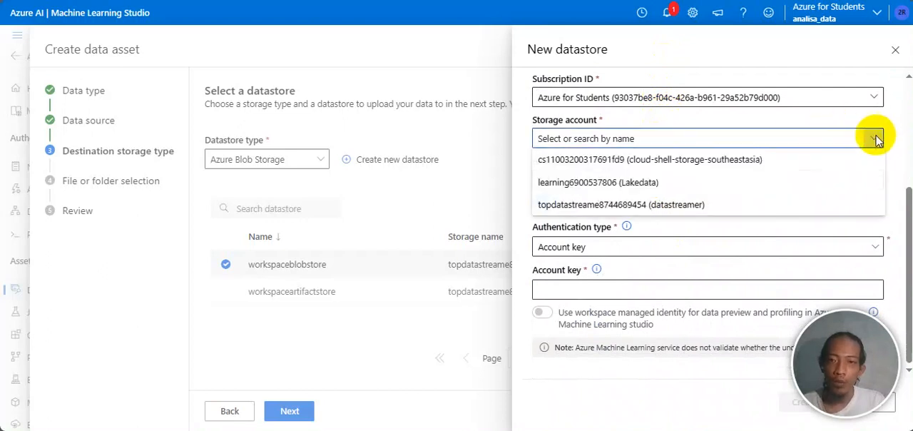
left_click(876, 138)
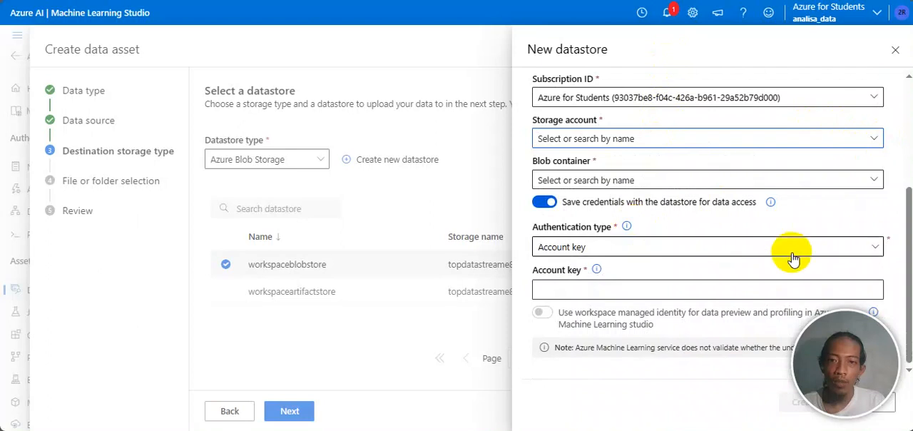
left_click(874, 248)
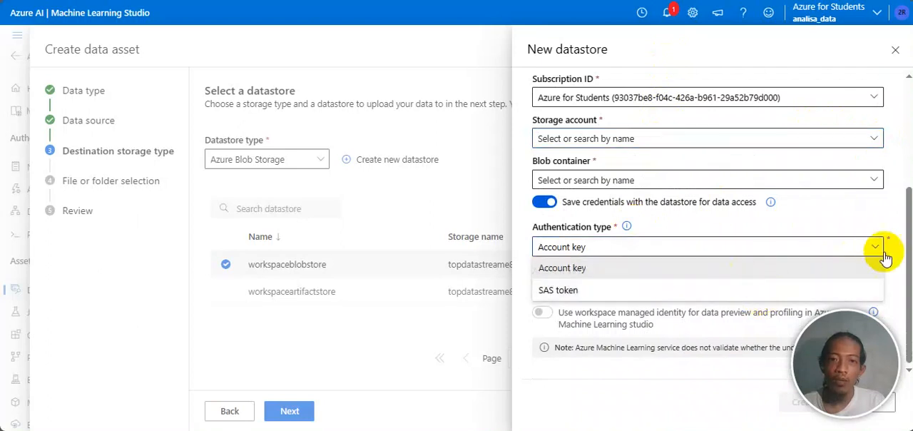
left_click(876, 249)
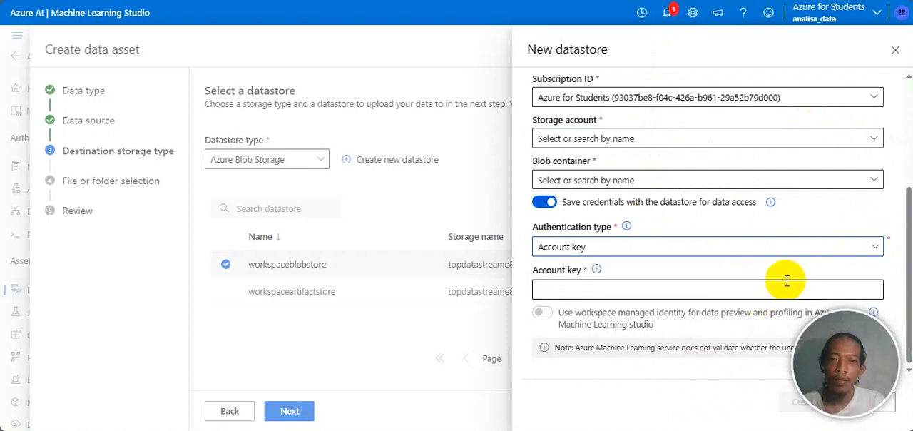
left_click(896, 54)
left_click(518, 254)
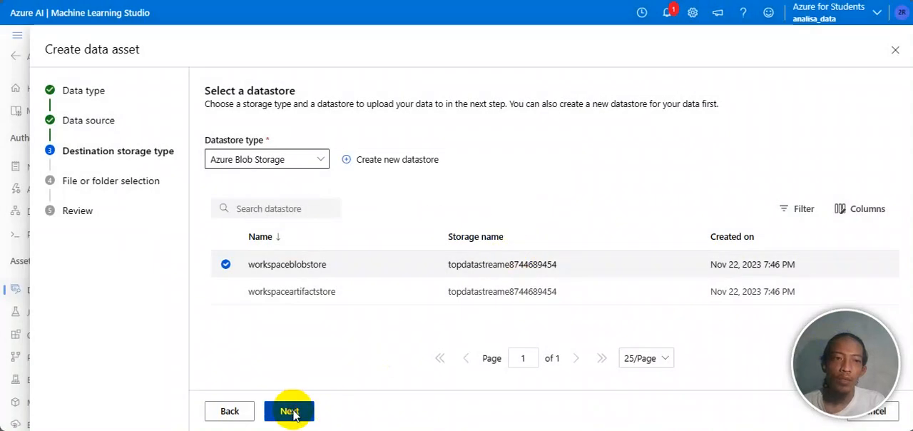
Step: Keep workspaceblobstore as the destination, continue to the file selection and check the options for uploading files or a folder
left_click(289, 412)
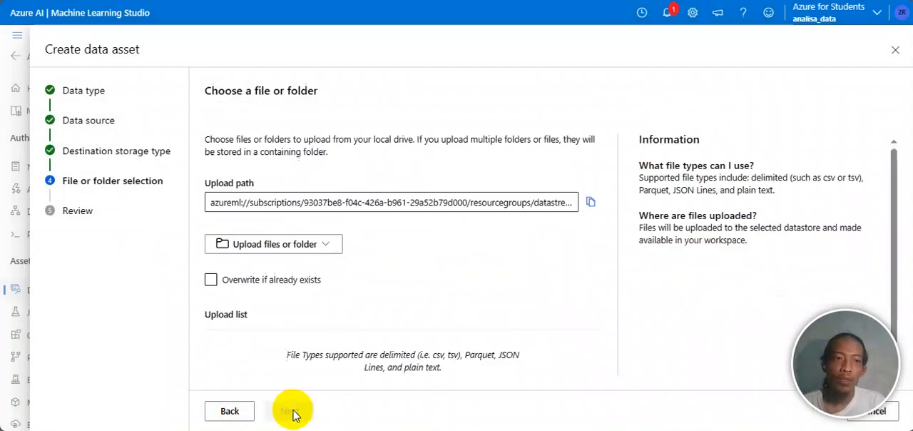
scroll(381, 233, "down", 1)
scroll(381, 233, "up", 1)
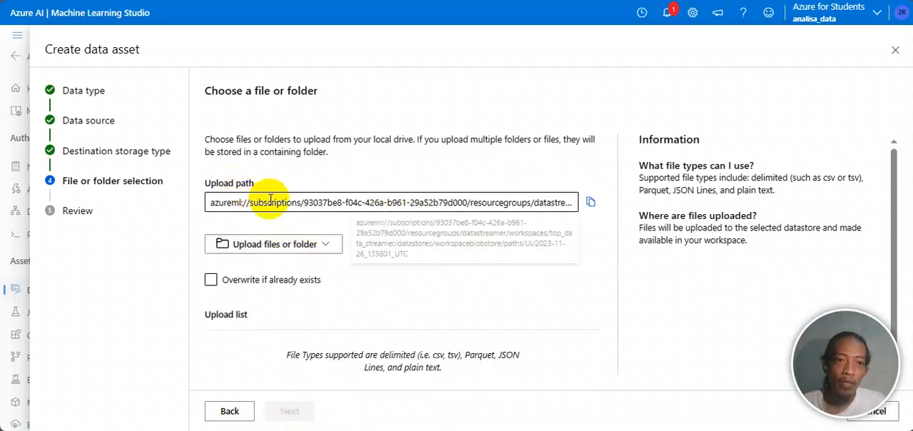
left_click(331, 245)
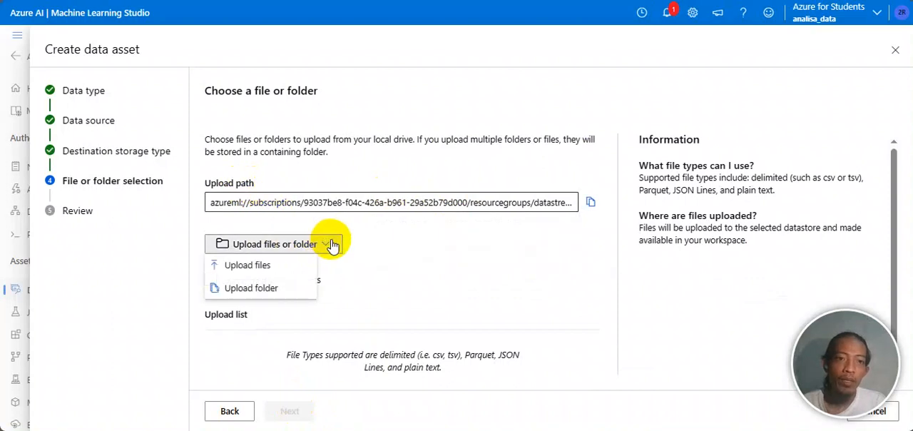
left_click(238, 268)
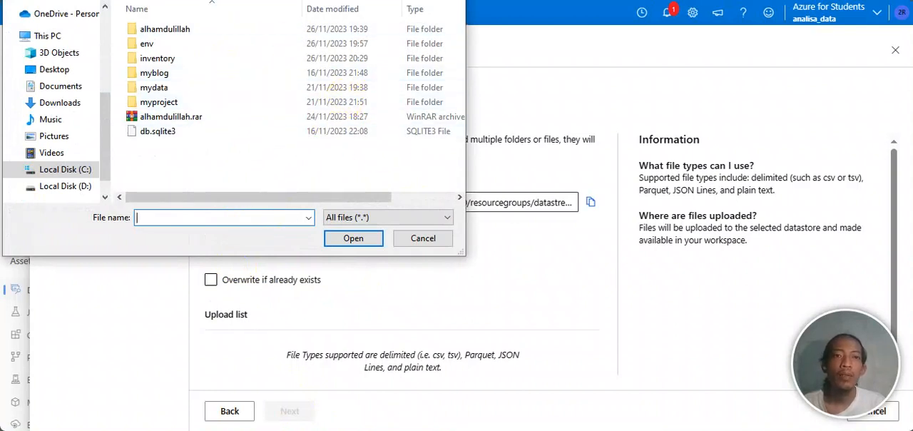
key("Escape")
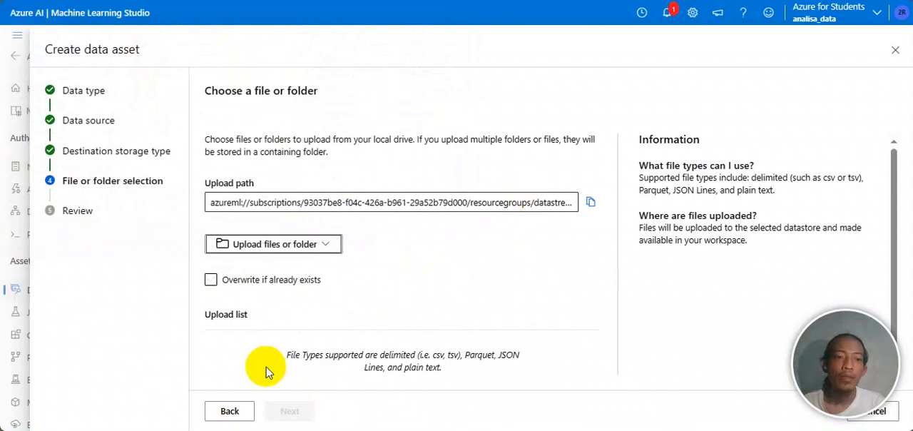
Step: Upload quality_water.csv from the Big Data folder inside Materi Kuliah on drive D and continue to the review
left_click(295, 244)
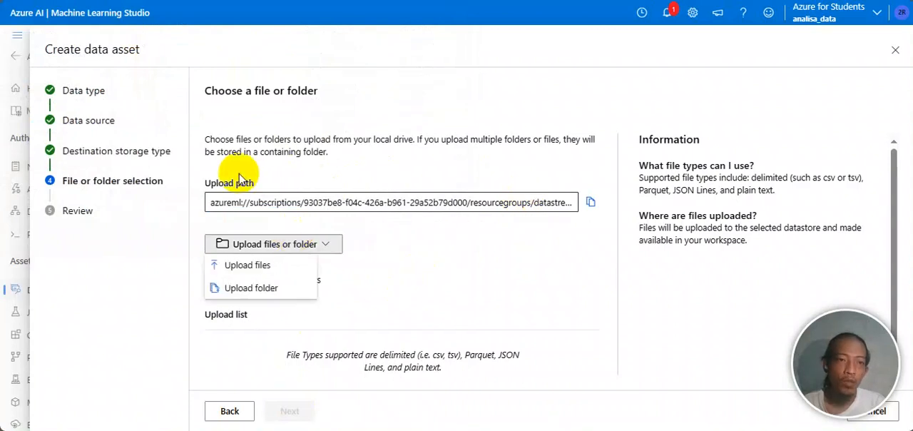
left_click(257, 266)
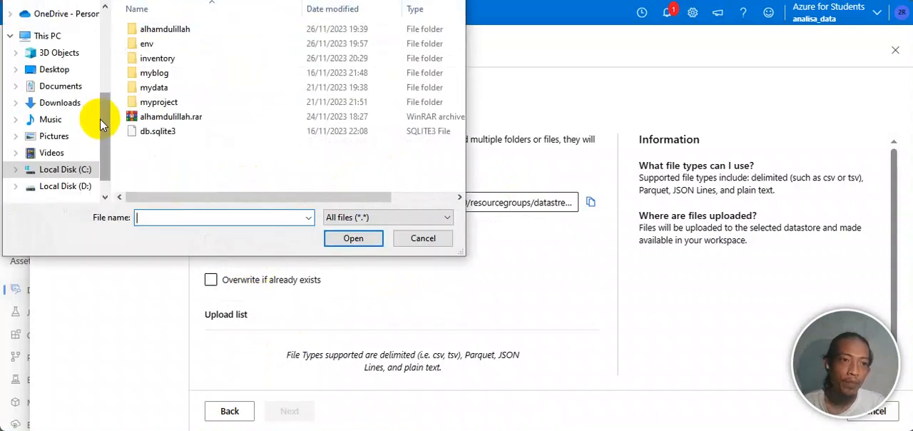
left_click(65, 186)
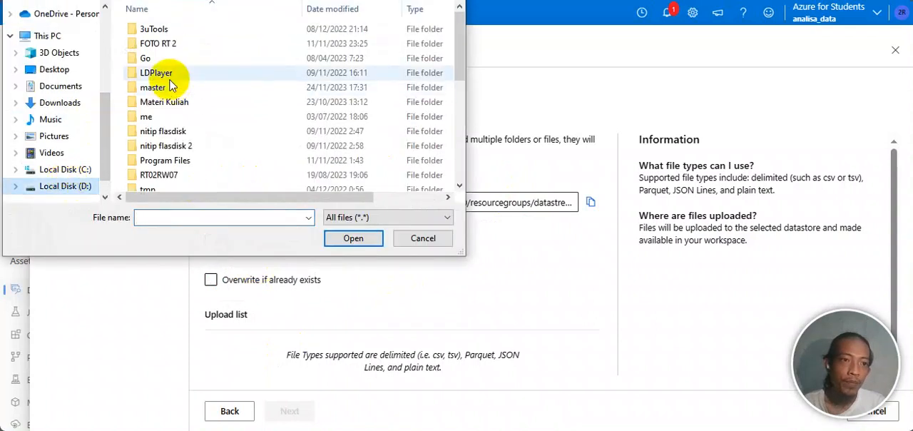
left_click(171, 104)
double_click(171, 104)
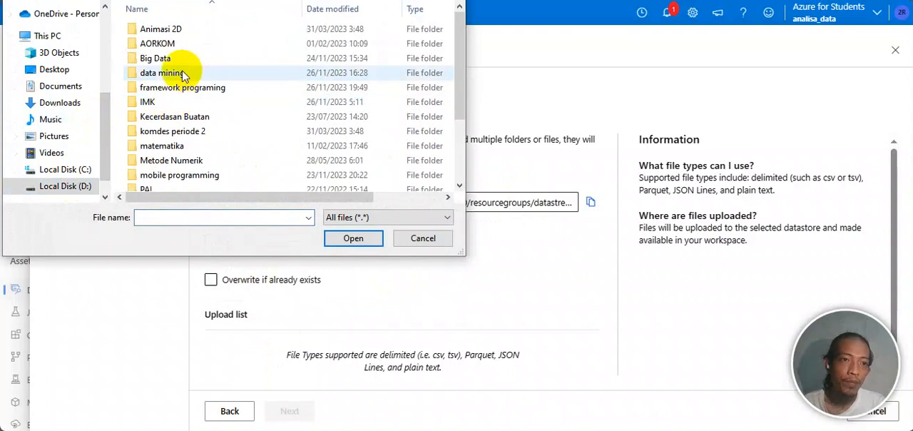
double_click(182, 60)
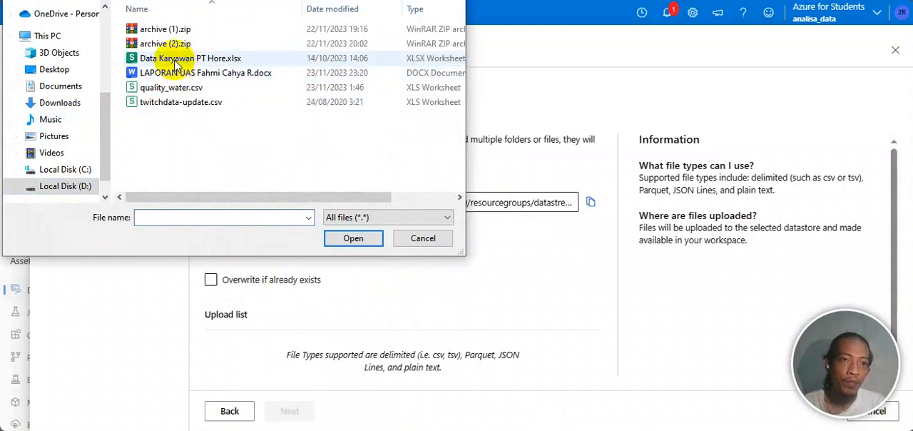
left_click(174, 60)
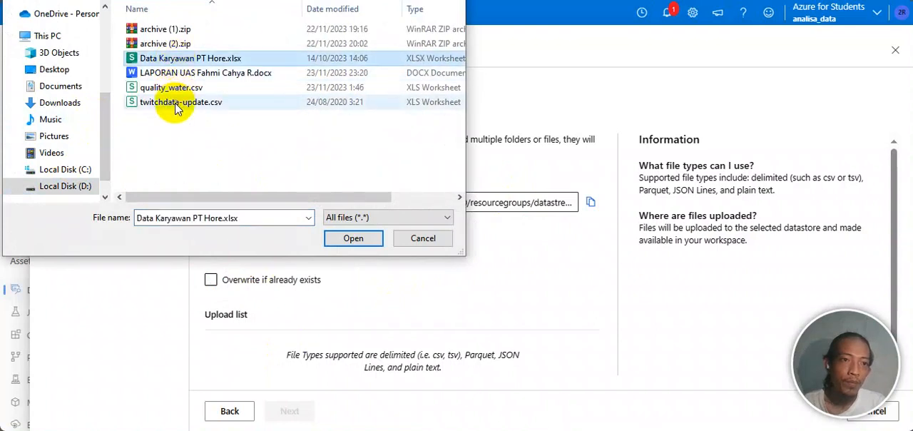
left_click(175, 89)
left_click(346, 240)
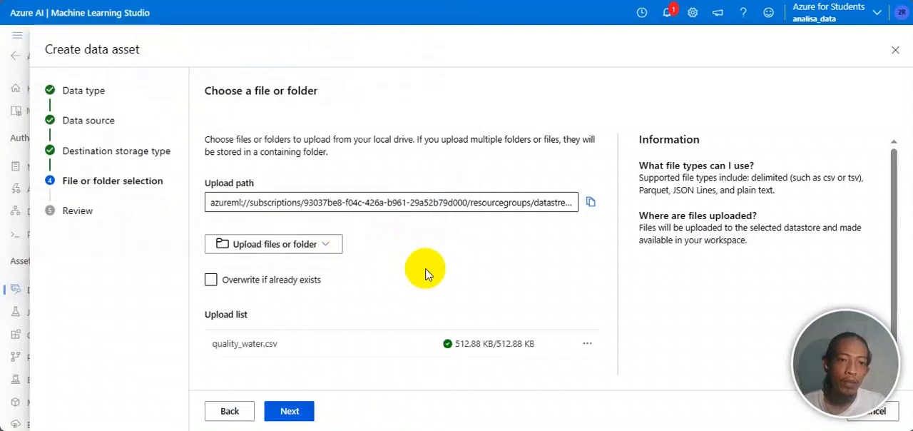
scroll(426, 275, "down", 1)
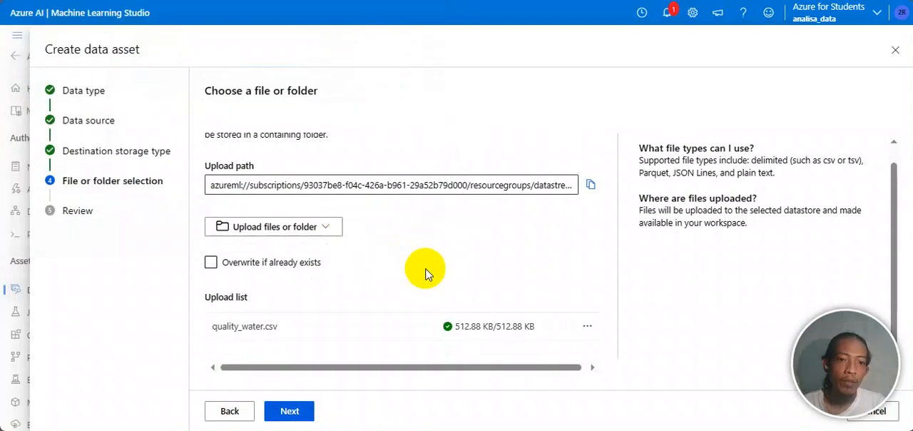
left_click(303, 411)
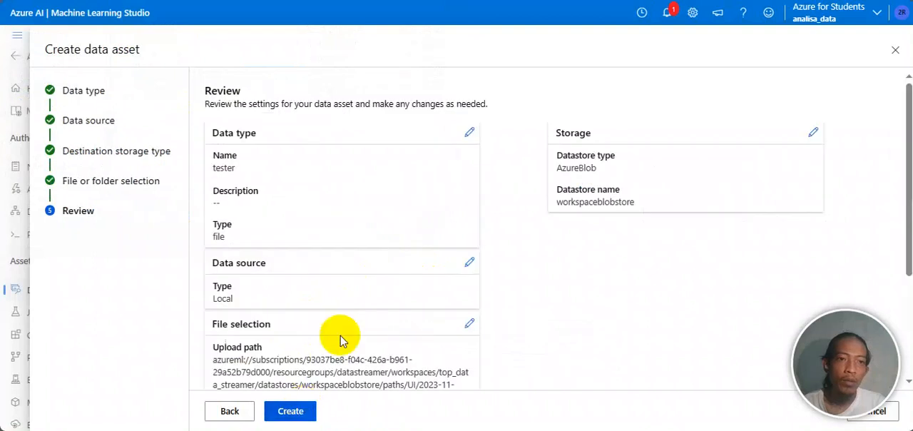
Step: Review the settings of the tester data asset, including its upload path and storage, and leave the wizard without creating it
scroll(404, 225, "down", 2)
scroll(404, 226, "up", 2)
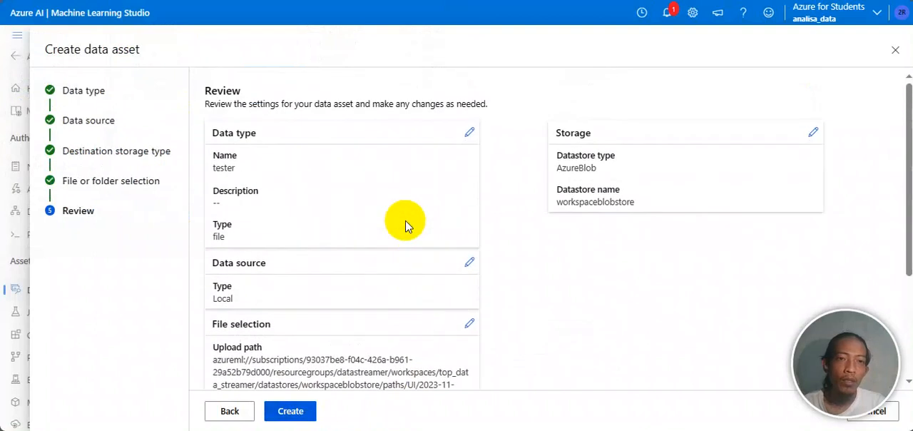
scroll(405, 226, "down", 2)
scroll(405, 226, "up", 2)
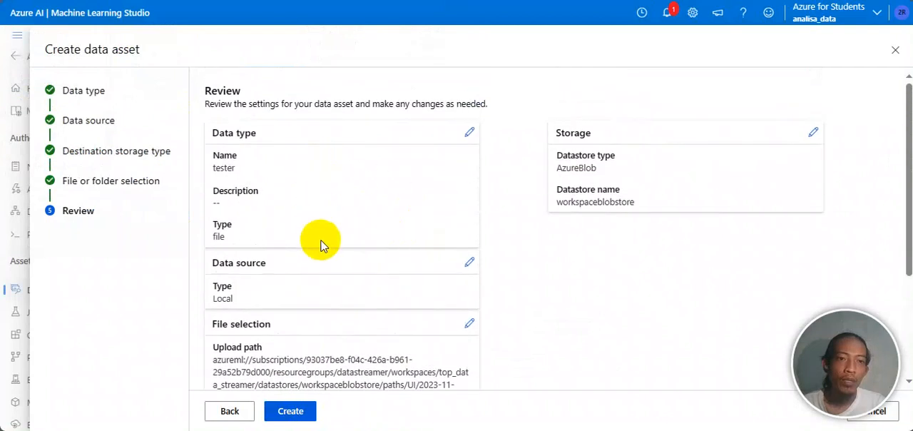
scroll(333, 254, "down", 2)
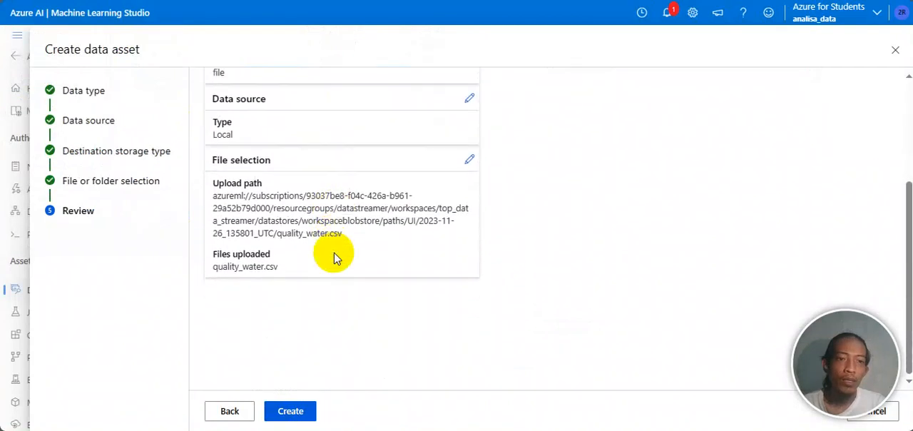
scroll(335, 257, "up", 2)
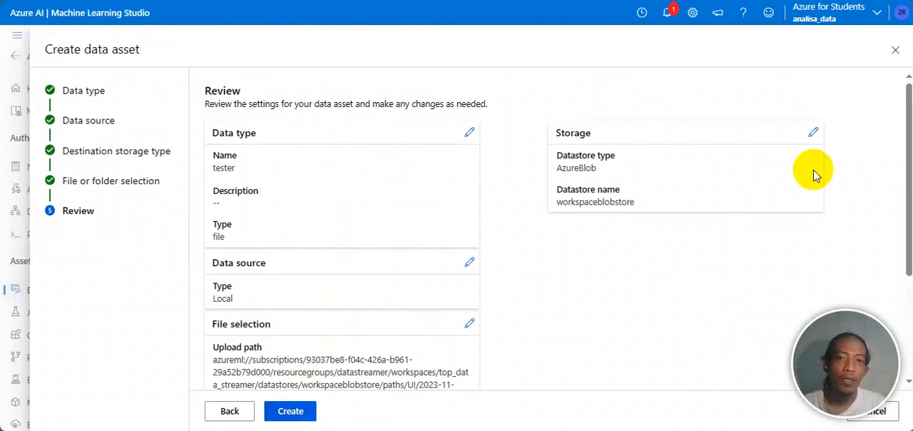
left_click(892, 48)
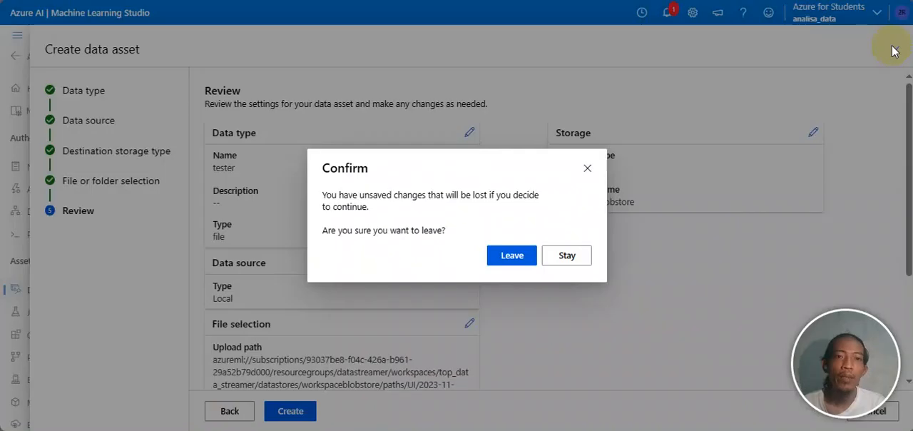
left_click(513, 253)
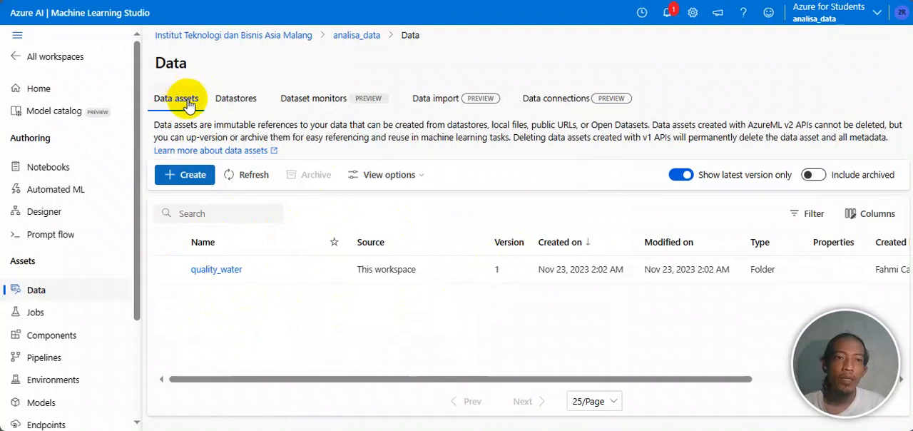
Step: Look through the workspace's datastores, dataset monitors and data import pages, and return to the datastores list
left_click(238, 101)
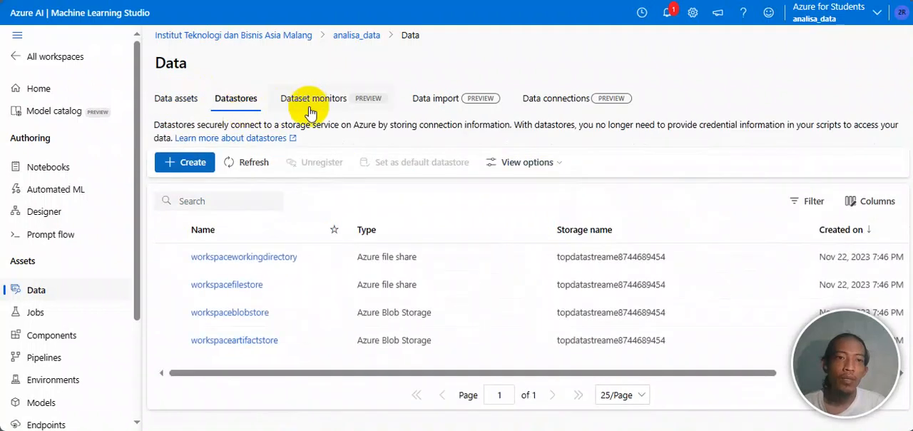
left_click(313, 110)
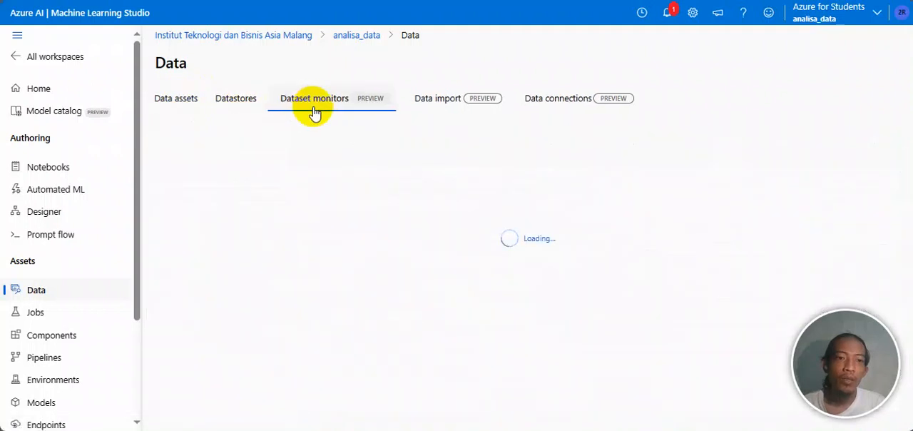
left_click(425, 111)
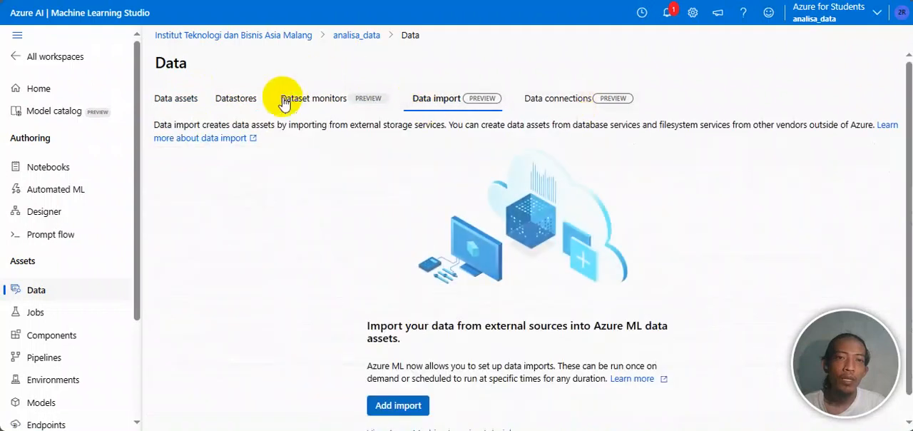
left_click(230, 109)
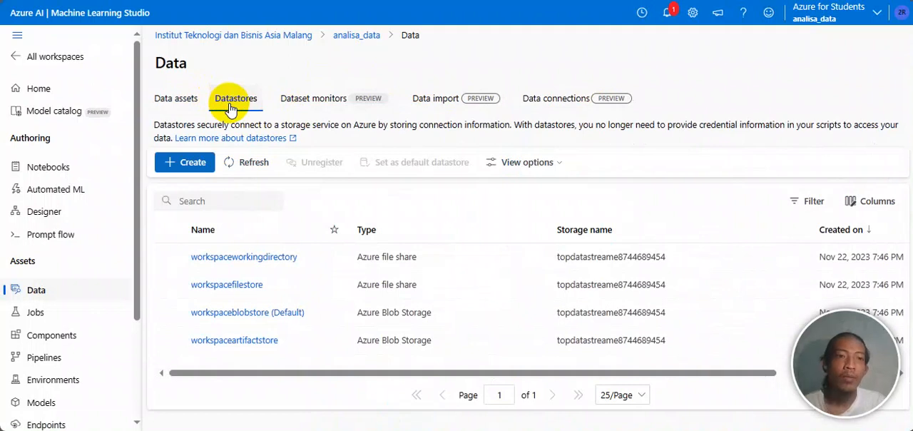
left_click(199, 104)
left_click(230, 104)
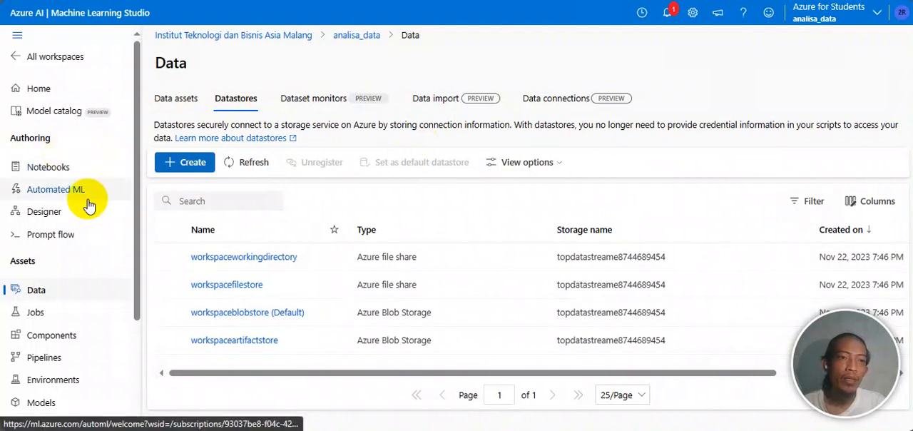
Step: Open the new file form for the user folder in Notebooks, check its file type choices, and cancel without creating a file
left_click(45, 177)
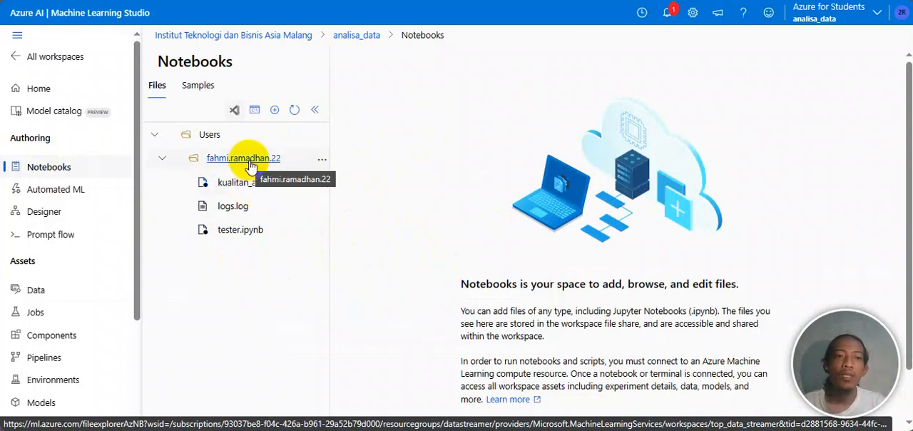
left_click(323, 163)
left_click(371, 183)
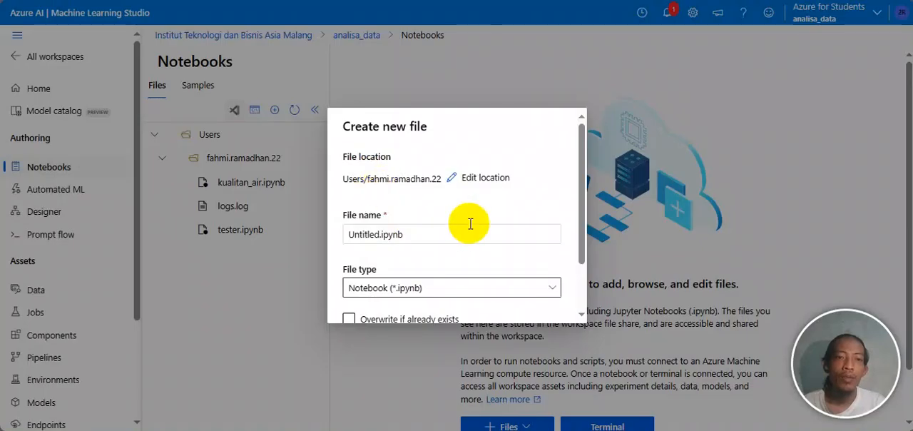
left_click(396, 231)
scroll(397, 230, "down", 2)
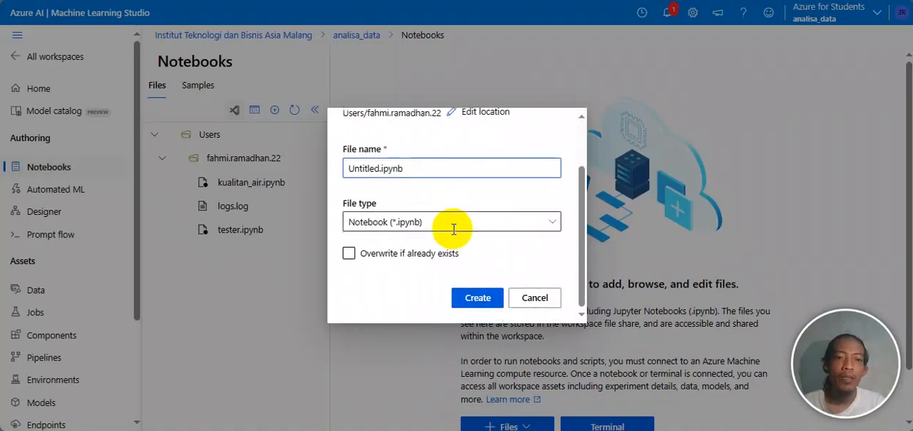
left_click(476, 223)
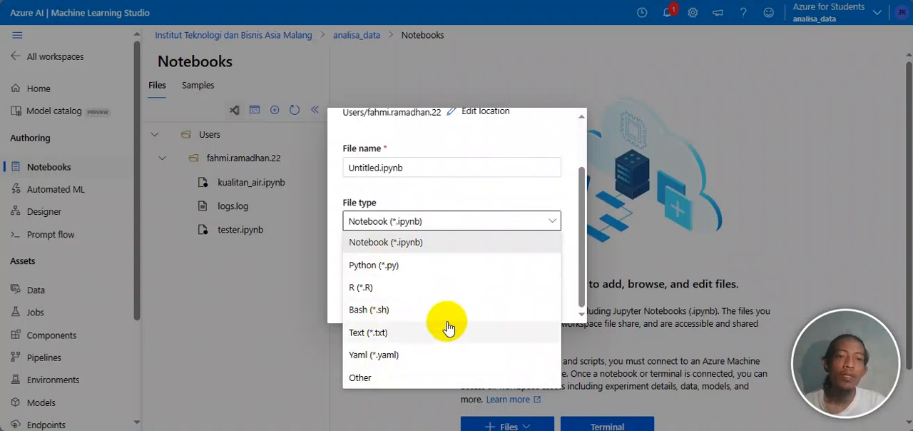
left_click(482, 148)
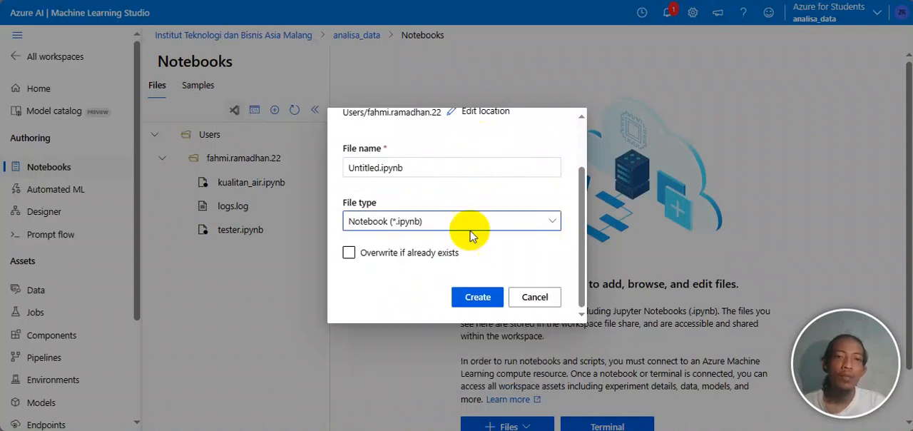
left_click(539, 299)
Step: Open the notebooks tester.ipynb and kualitan_air.ipynb, and glance over the code and output of kualitan_air.ipynb
left_click(250, 237)
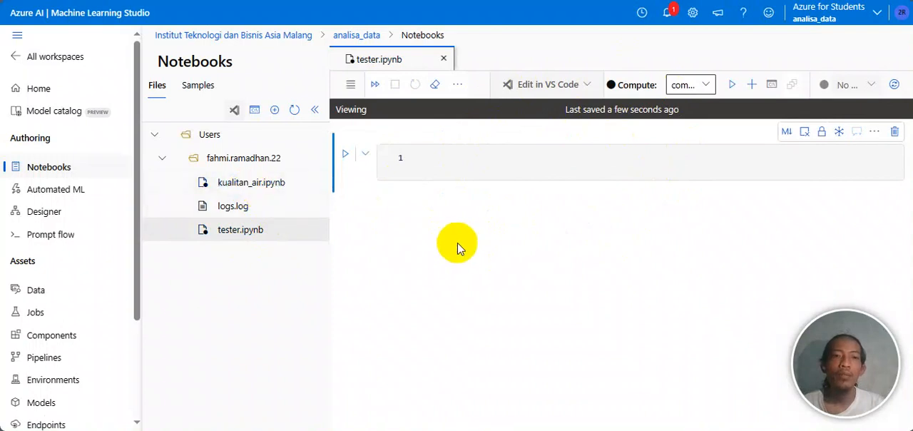
left_click(254, 183)
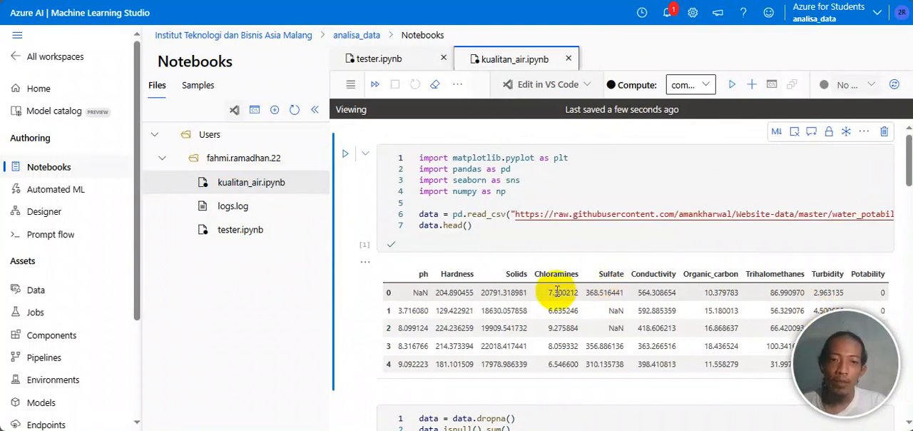
scroll(557, 293, "down", 1)
scroll(557, 292, "up", 1)
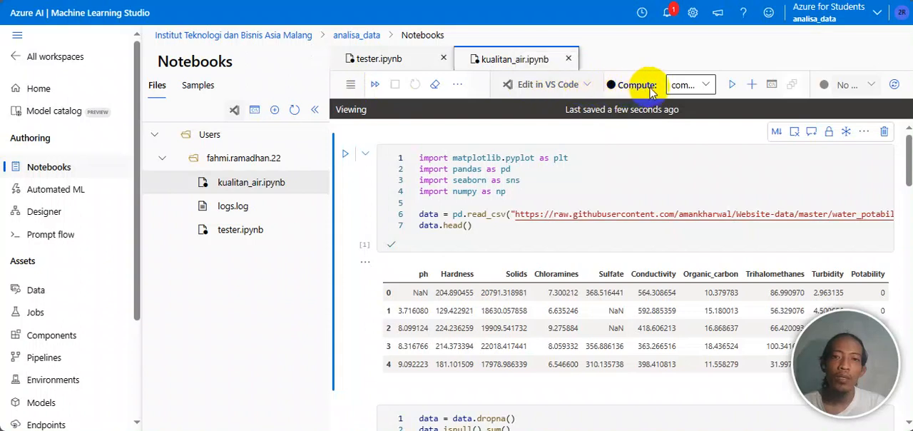
Step: Check which compute instances are available to kualitan_air.ipynb and run all of its cells on comp-ins
left_click(710, 86)
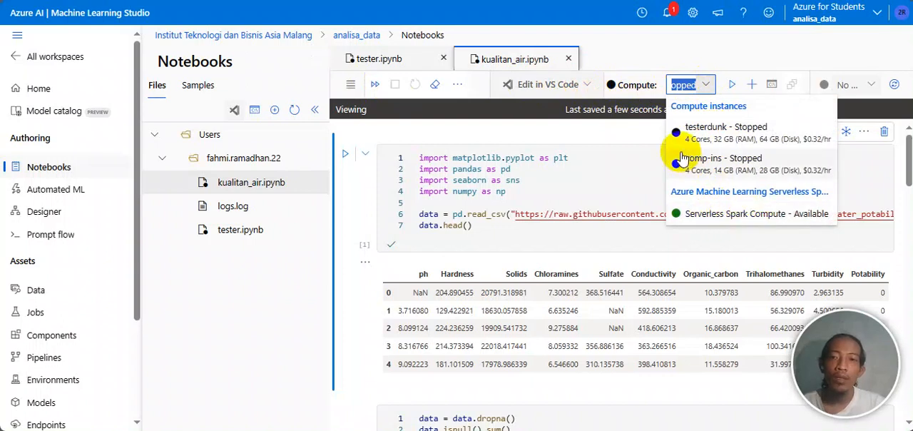
left_click(769, 49)
left_click(793, 91)
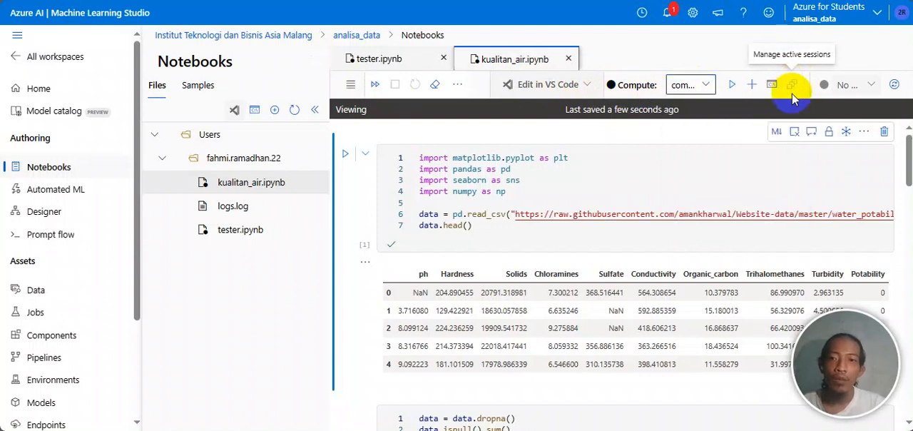
left_click(650, 214)
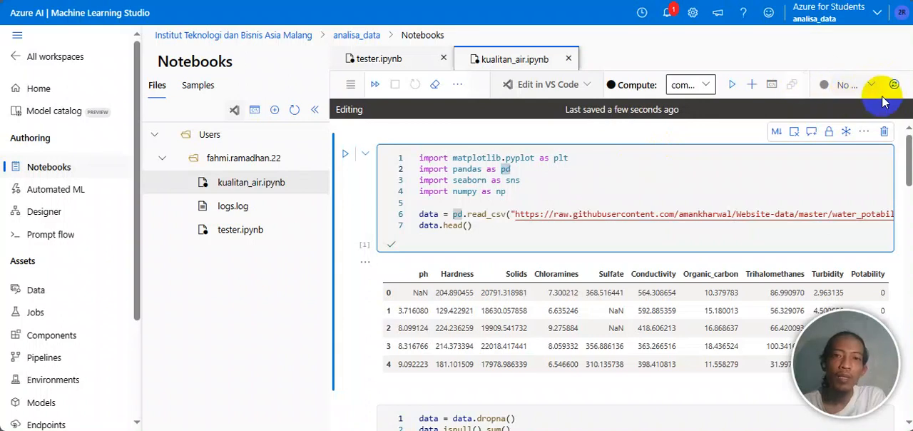
left_click(375, 87)
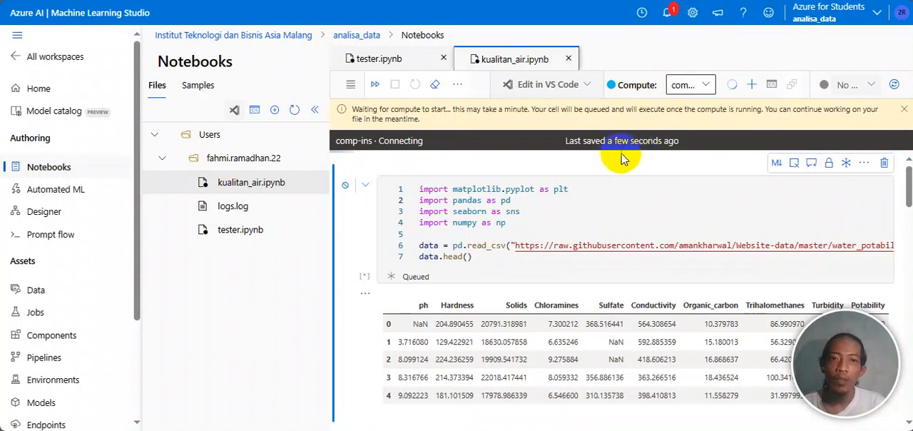
Step: Examine the queued cells of kualitan_air.ipynb, from the data loading and histograms to the PyCaret model code
scroll(648, 210, "down", 20)
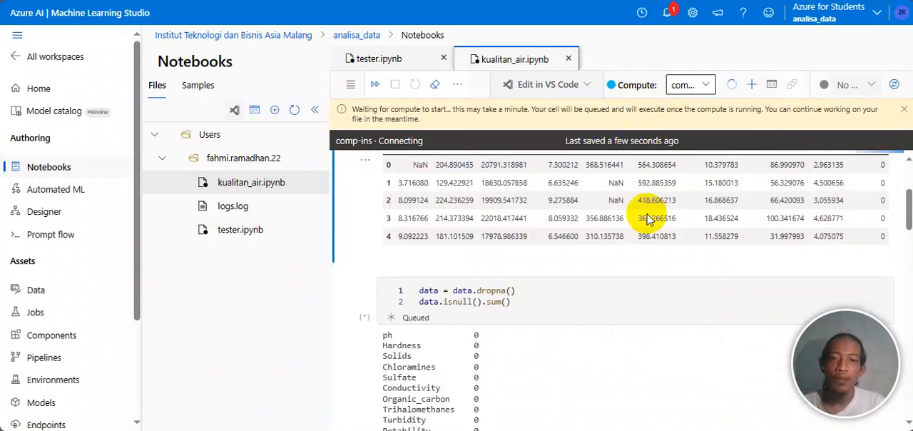
scroll(648, 214, "down", 10)
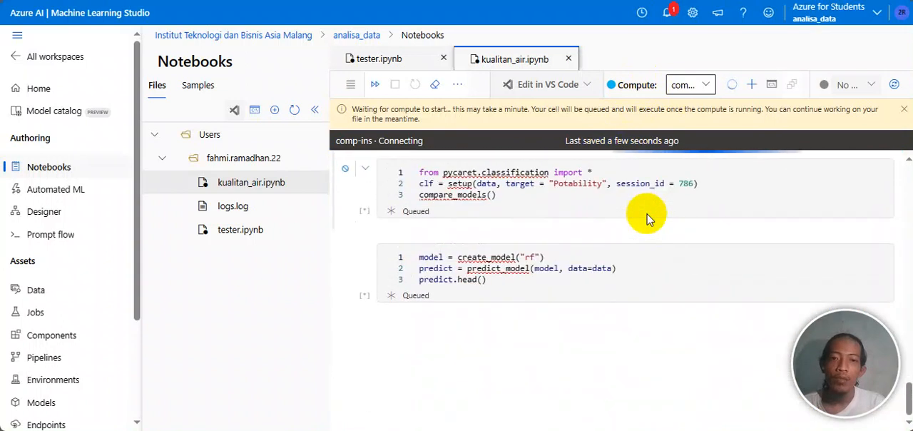
scroll(648, 218, "up", 10)
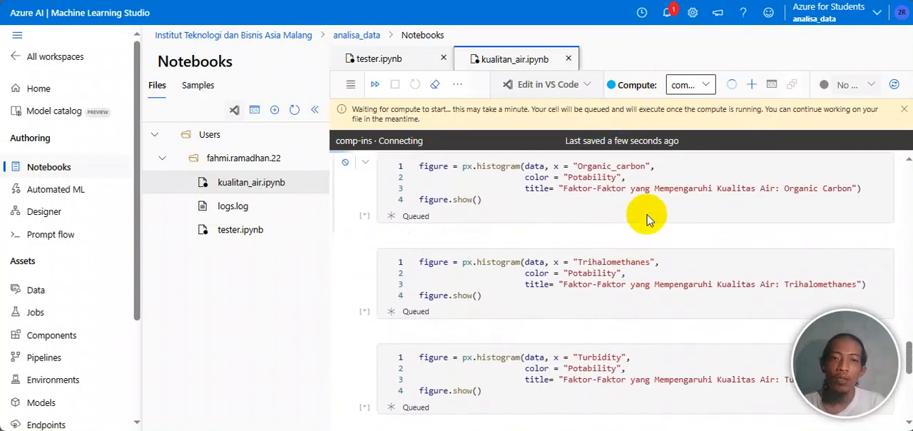
scroll(648, 218, "up", 6)
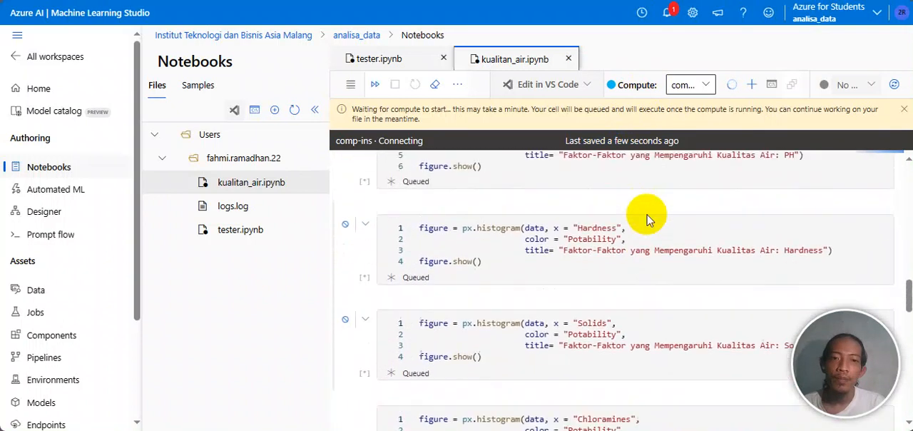
scroll(648, 215, "up", 6)
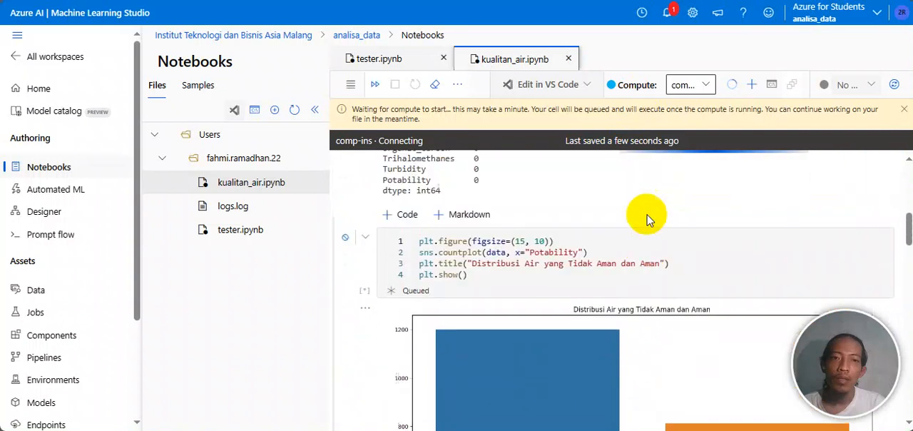
scroll(648, 215, "up", 5)
scroll(647, 215, "down", 8)
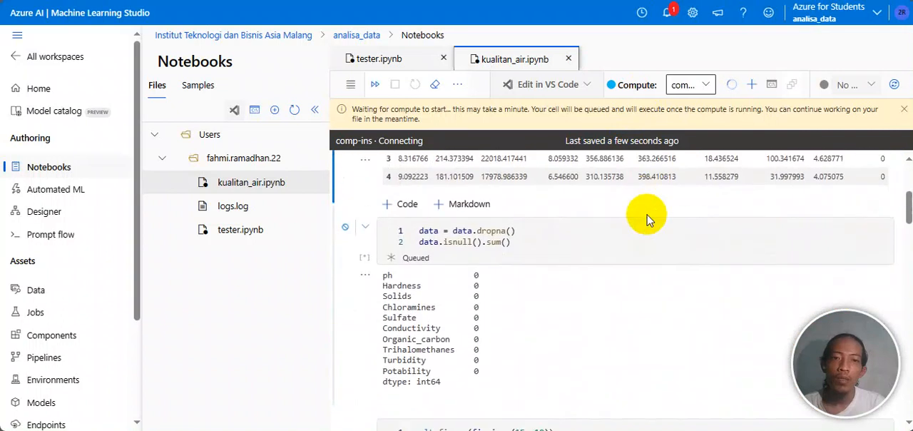
scroll(648, 214, "down", 6)
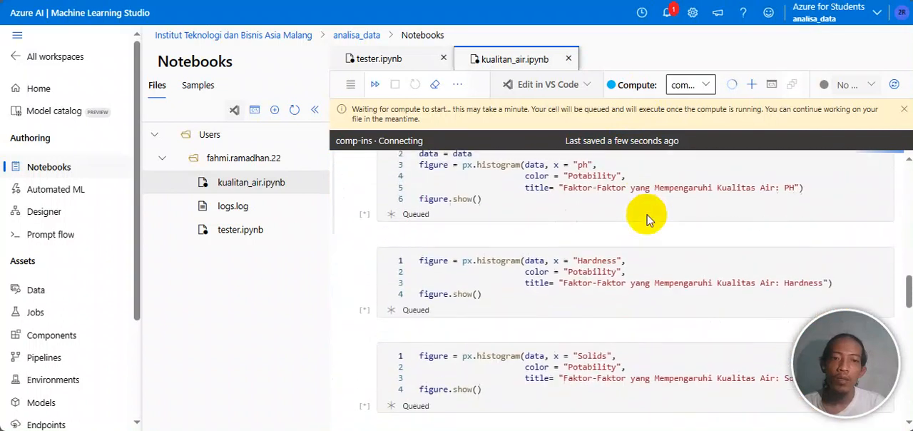
scroll(648, 214, "up", 5)
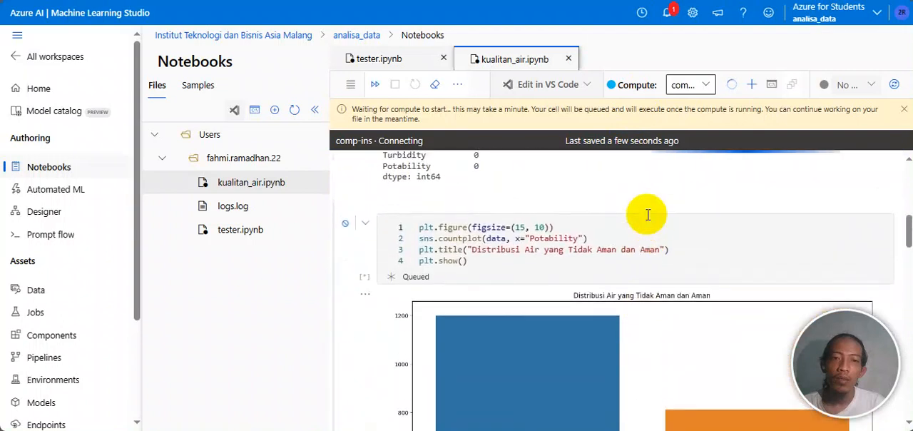
scroll(648, 214, "up", 8)
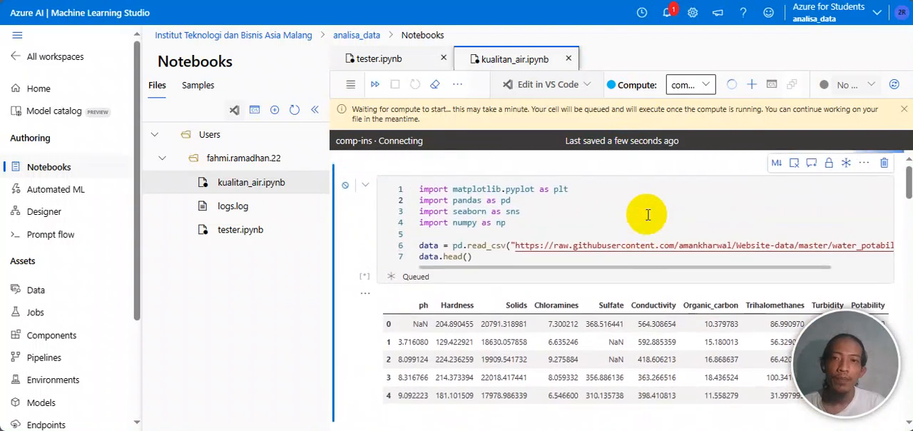
Step: Check the compute notifications, close them, and highlight the four import lines in the notebook's first cell
left_click(671, 15)
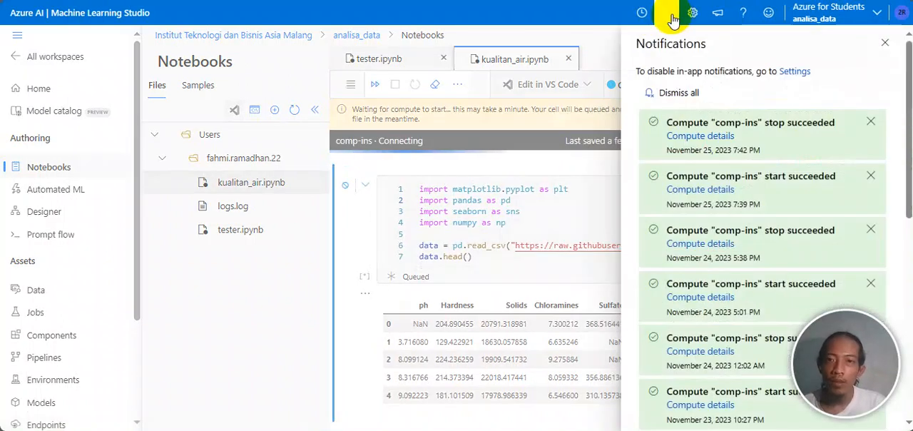
left_click(886, 42)
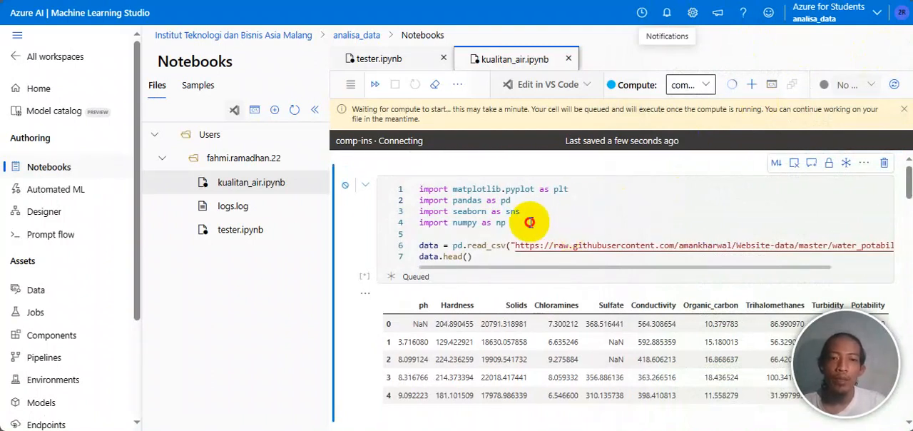
left_click_drag(529, 222, 420, 187)
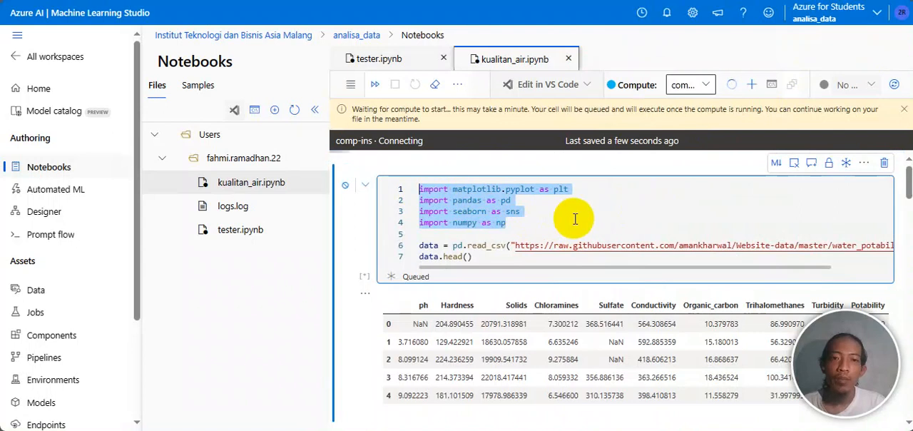
Step: Try to open a terminal on comp-ins and dismiss the compute start notification
left_click(547, 217)
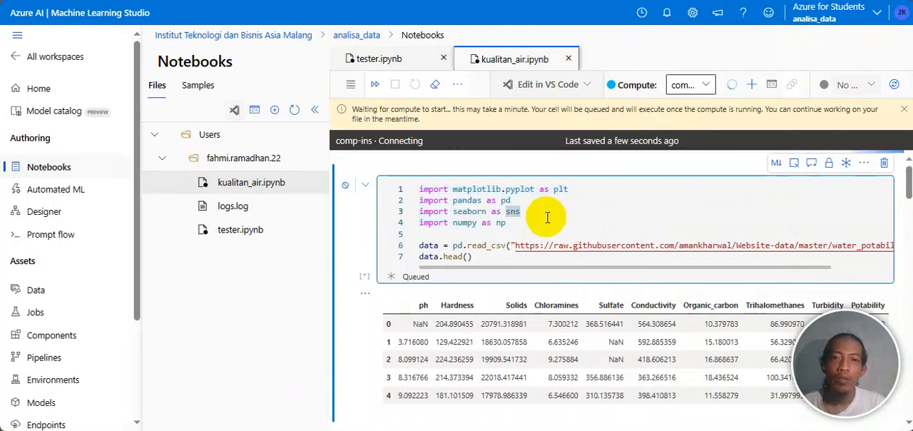
left_click(770, 84)
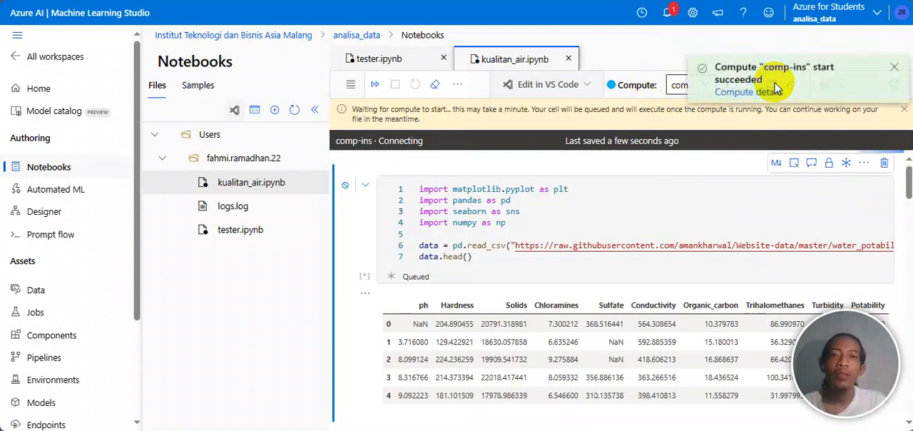
left_click(896, 68)
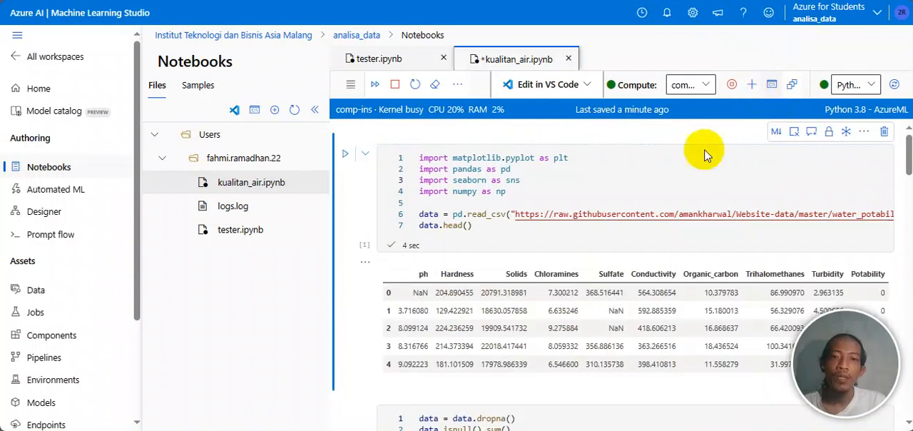
Step: Check the run progress of kualitan_air.ipynb from the first cell to the Hardness and Solids histogram cells
scroll(648, 242, "down", 10)
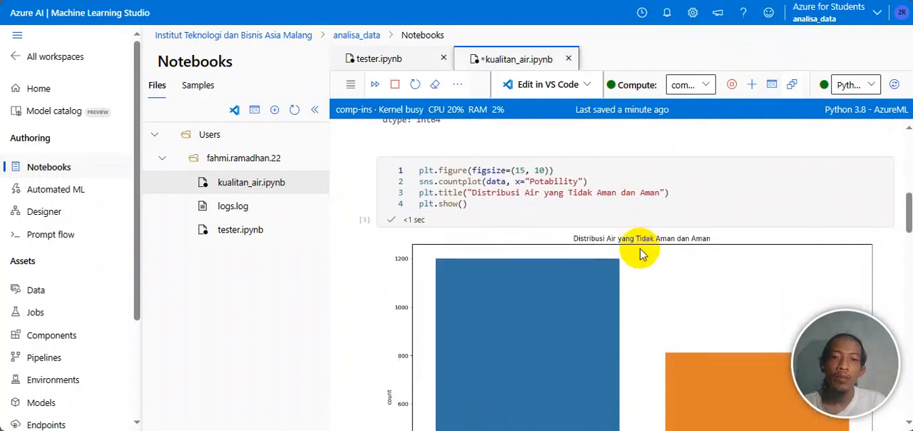
scroll(641, 254, "down", 4)
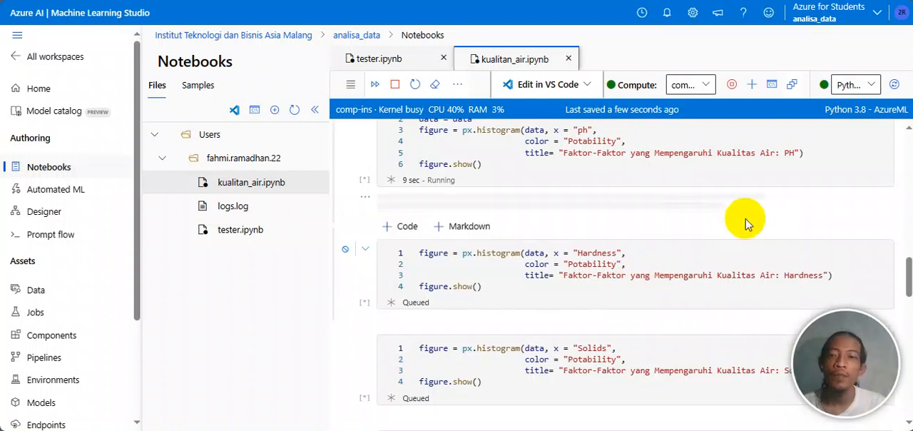
scroll(746, 224, "up", 4)
scroll(714, 192, "up", 10)
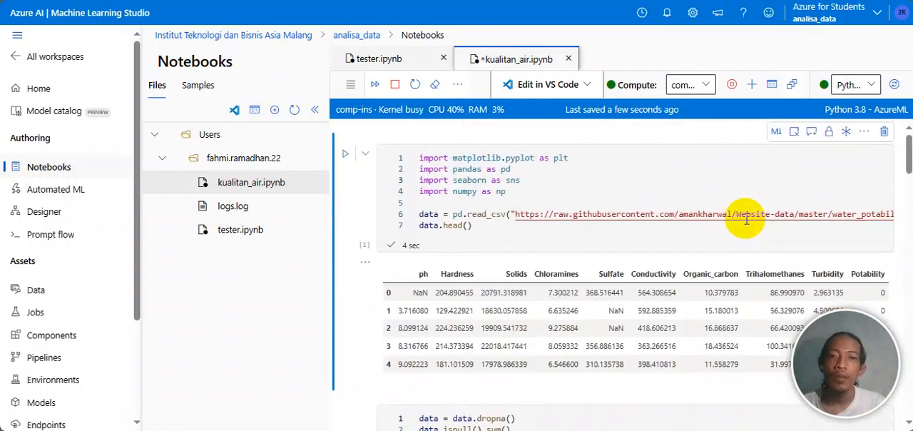
left_click(665, 183)
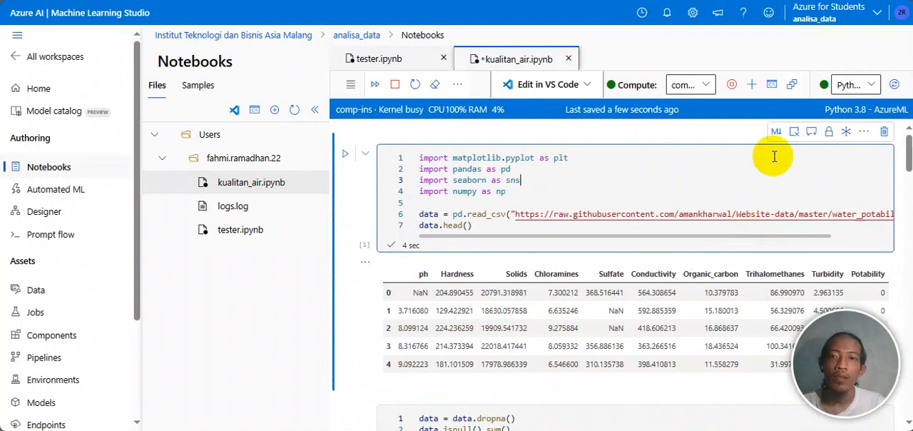
Step: Check which kernels are available to kualitan_air.ipynb and open a terminal on comp-ins
left_click(870, 87)
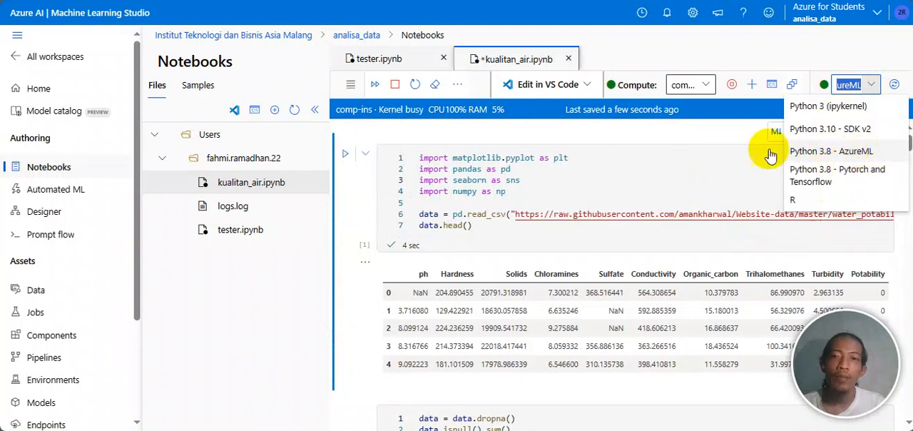
left_click(776, 88)
left_click(773, 86)
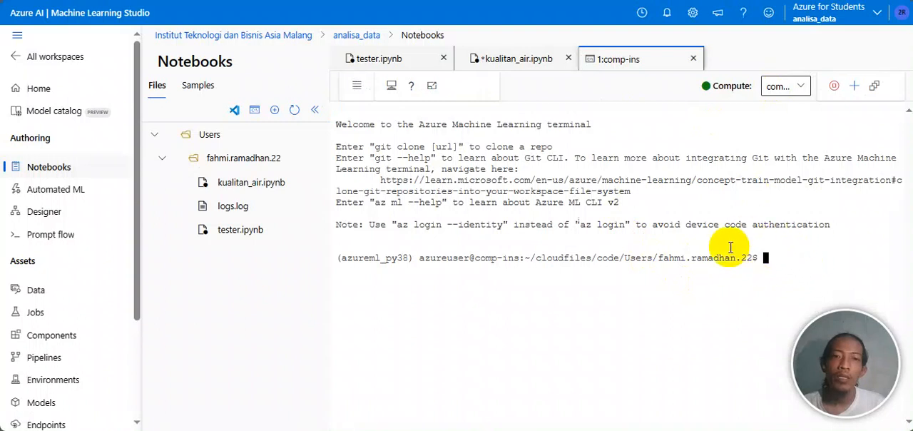
Step: Return to kualitan_air.ipynb and examine the first cell's read_csv code and the missing values in its data table
left_click(522, 63)
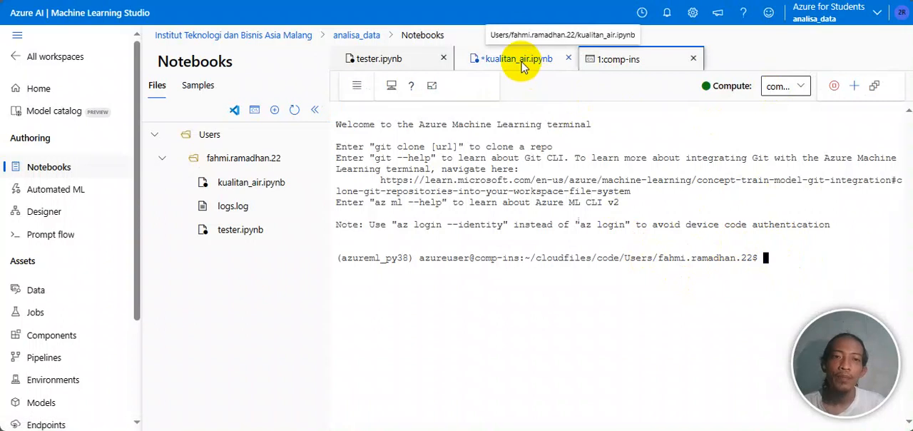
scroll(618, 226, "down", 1)
scroll(620, 228, "up", 1)
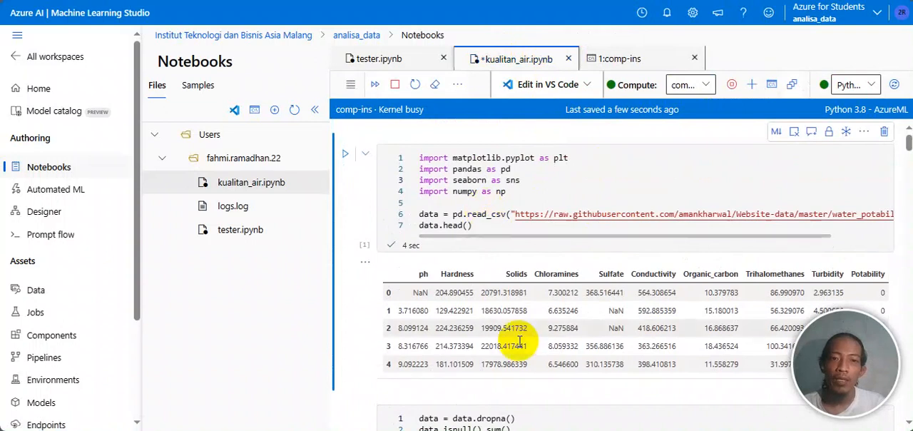
scroll(556, 339, "down", 1)
scroll(519, 341, "up", 1)
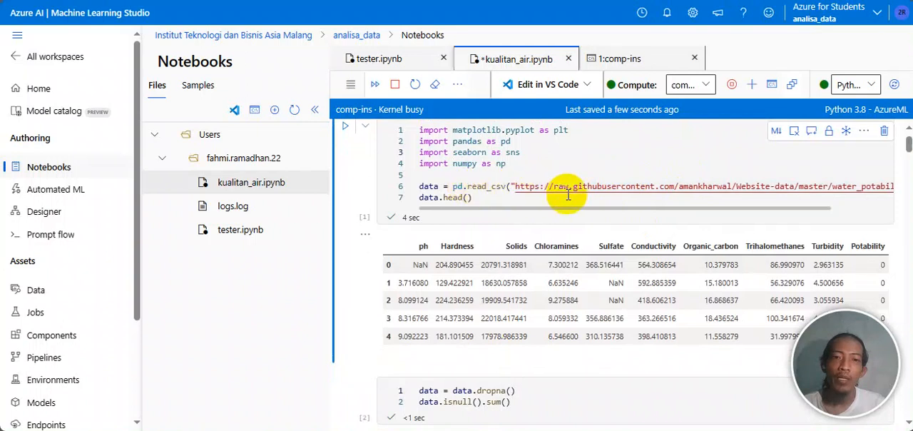
scroll(596, 284, "down", 3)
scroll(602, 289, "up", 2)
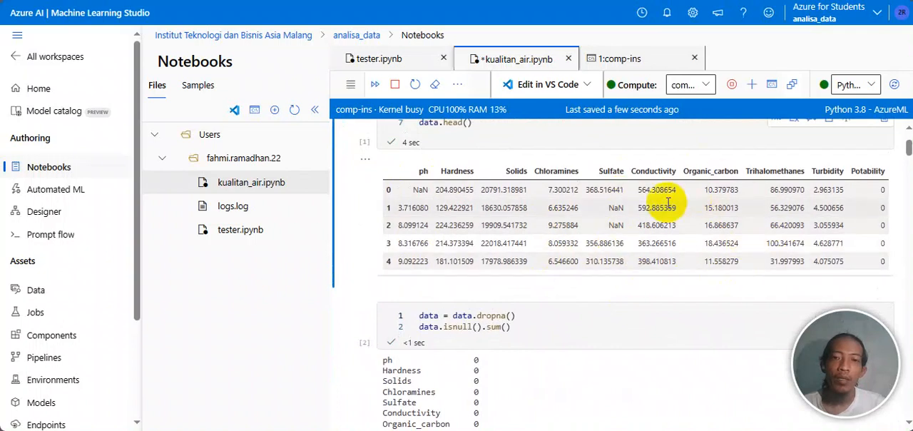
scroll(668, 203, "down", 1)
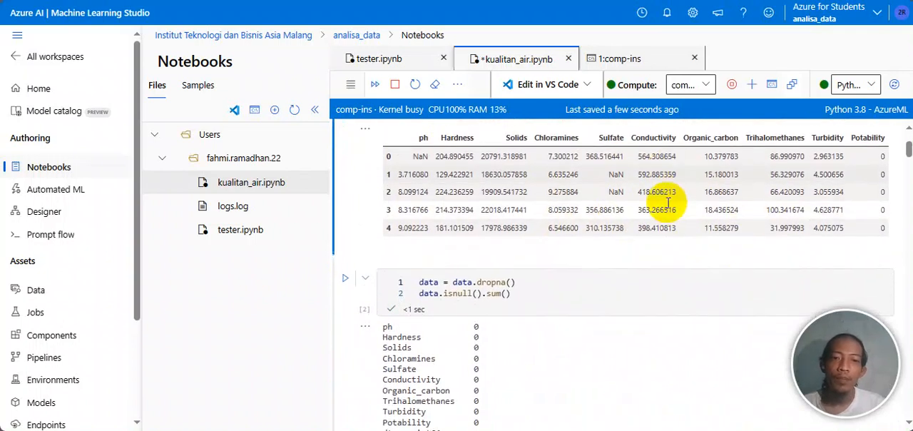
scroll(667, 204, "up", 1)
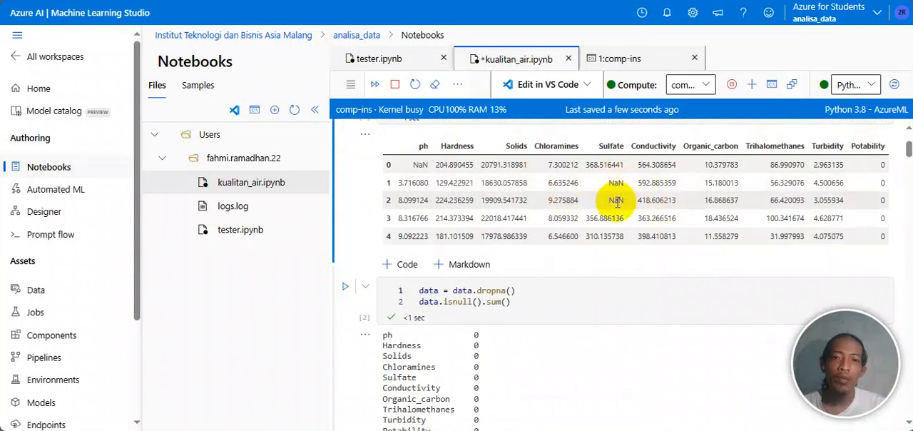
Step: Examine the dropna and isnull cell together with its per-column count of missing values
scroll(617, 202, "down", 1)
scroll(617, 202, "down", 1)
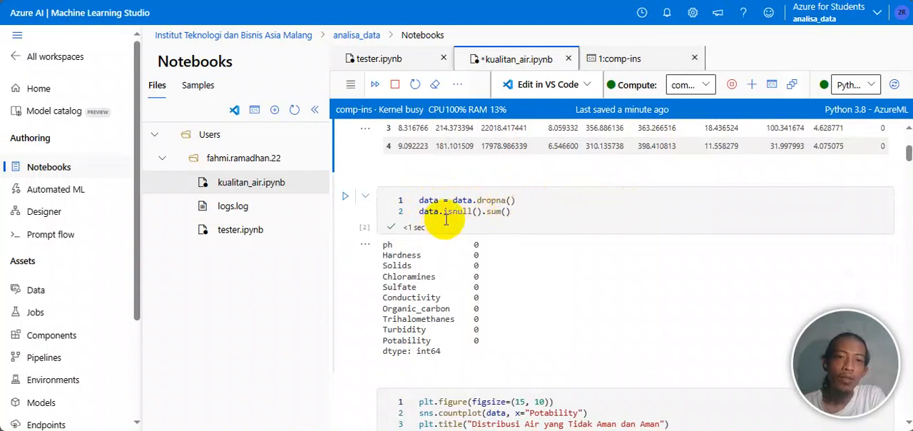
scroll(498, 217, "down", 1)
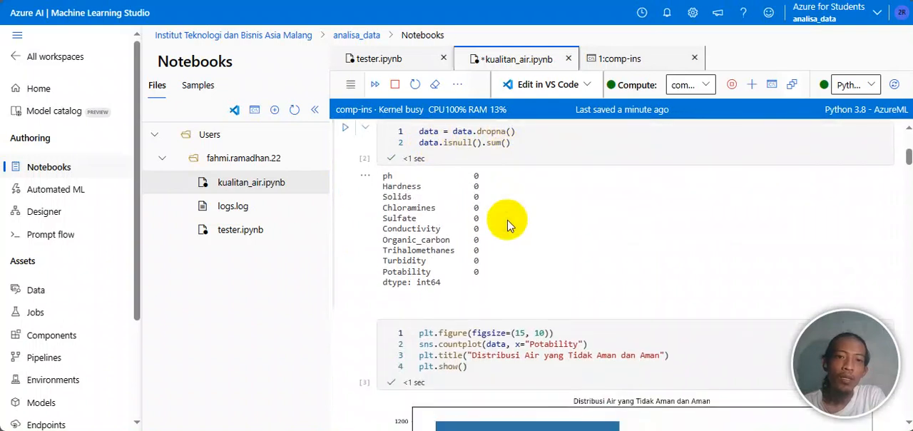
scroll(508, 226, "down", 1)
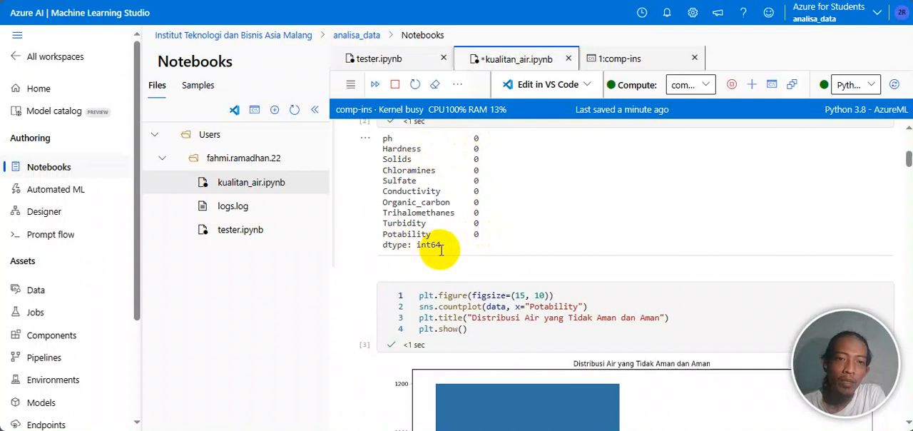
scroll(449, 250, "down", 2)
scroll(459, 257, "down", 1)
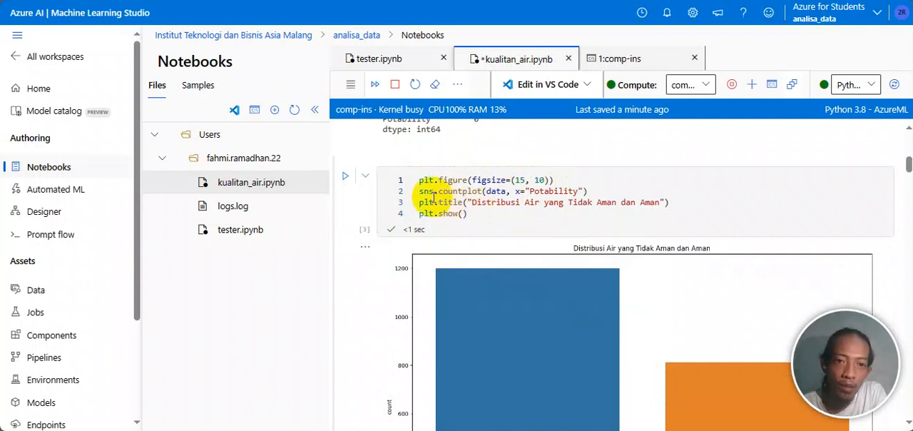
Step: Inspect the countplot function's signature and highlight sns and data in the Potability plot code
left_click(426, 191)
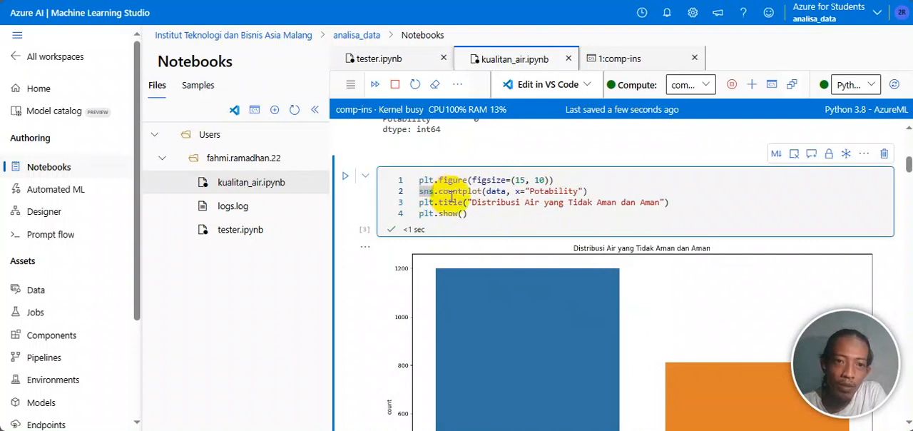
mouse_move(455, 196)
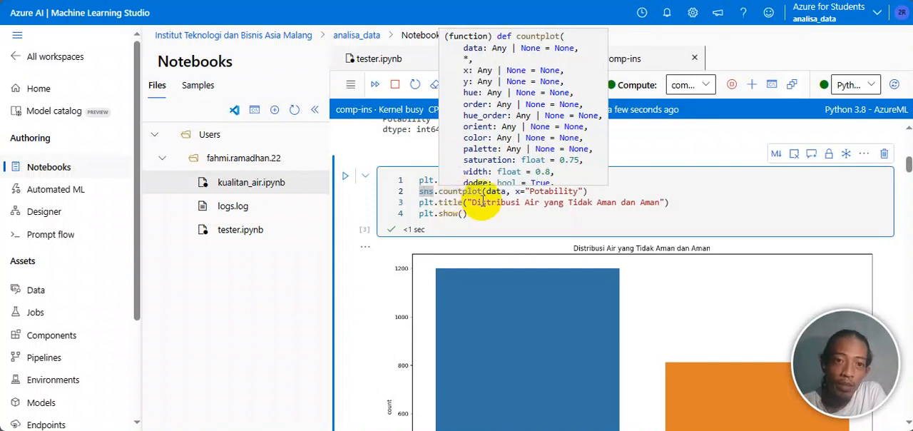
double_click(497, 191)
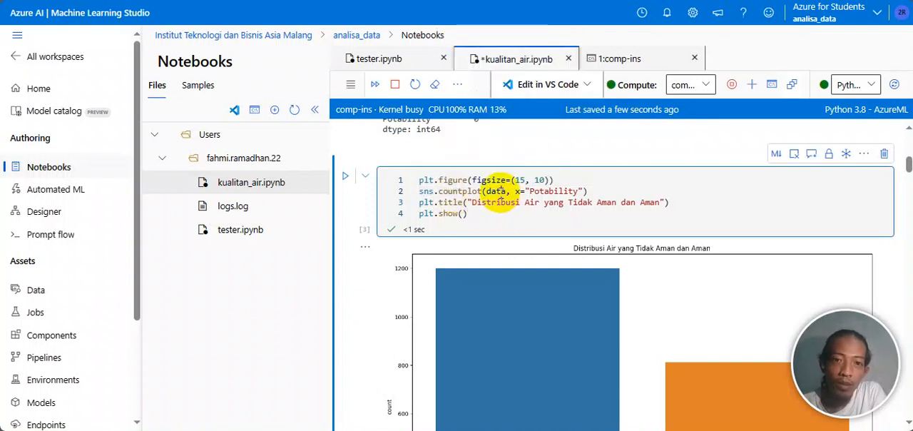
mouse_move(520, 194)
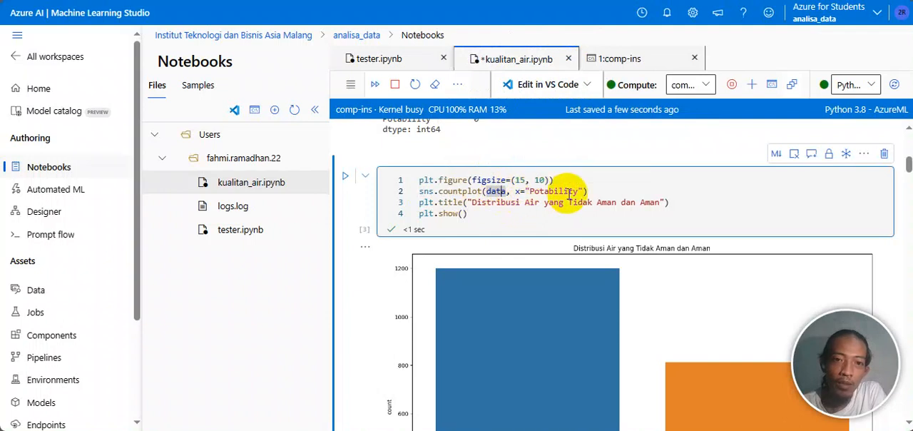
Step: Compare the Potability bars in the chart "Distribusi Air yang Tidak Aman dan Aman" with the code above it
scroll(568, 194, "down", 1)
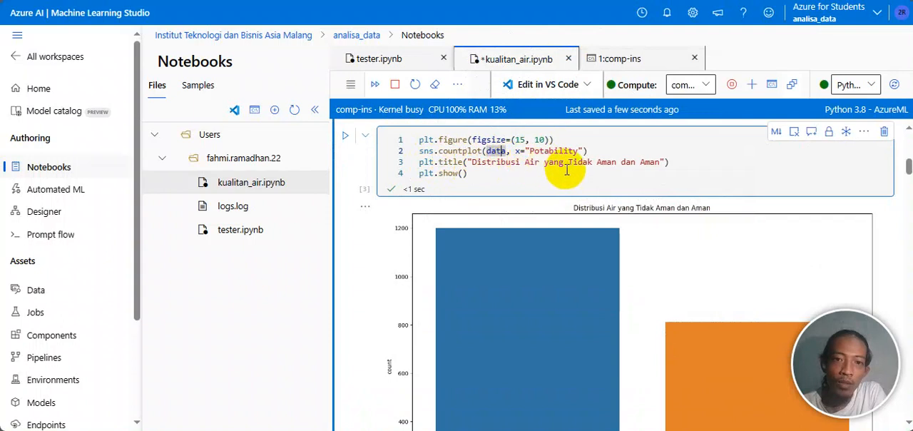
scroll(651, 172, "down", 1)
scroll(667, 170, "up", 1)
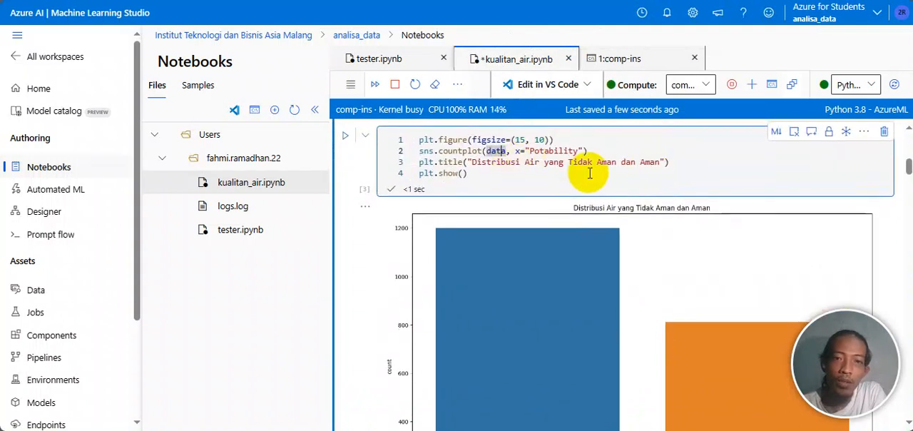
scroll(589, 172, "down", 1)
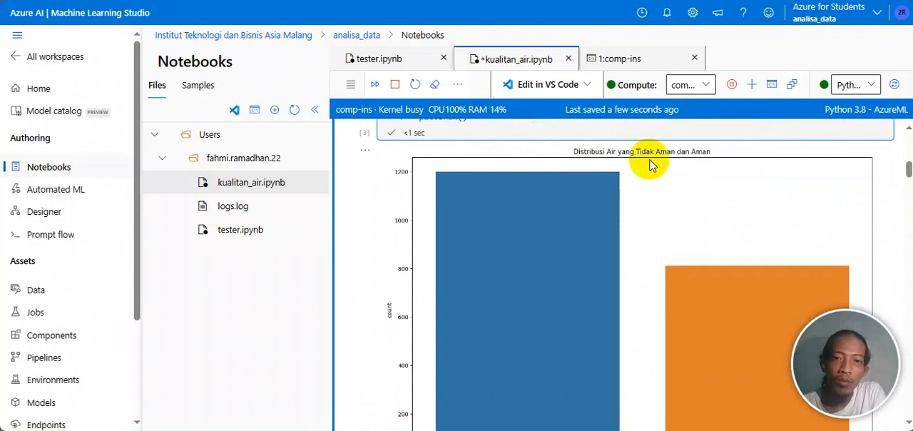
scroll(709, 163, "down", 4)
scroll(708, 166, "down", 1)
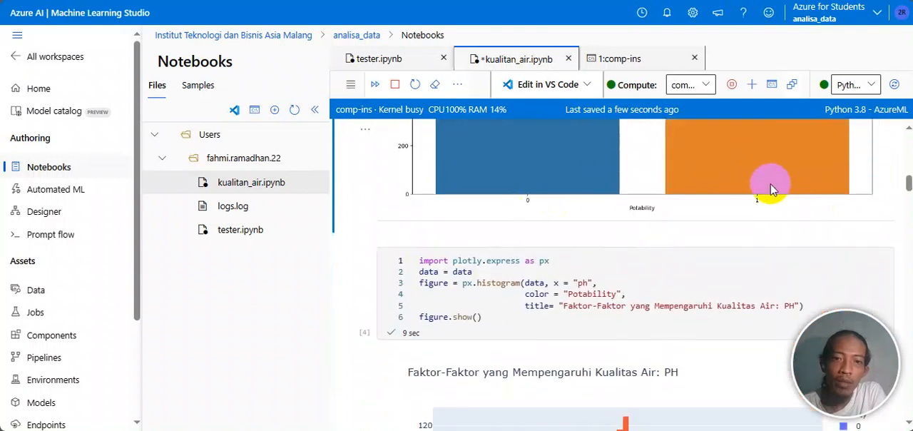
scroll(771, 183, "up", 2)
scroll(770, 187, "up", 5)
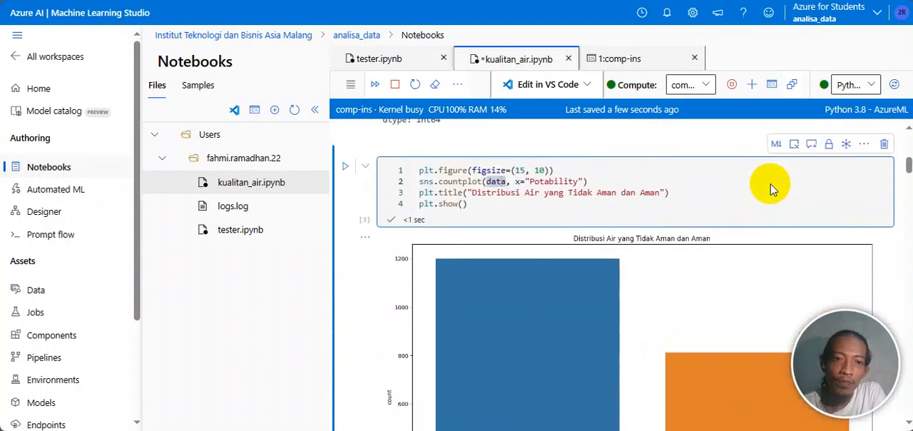
scroll(771, 189, "down", 6)
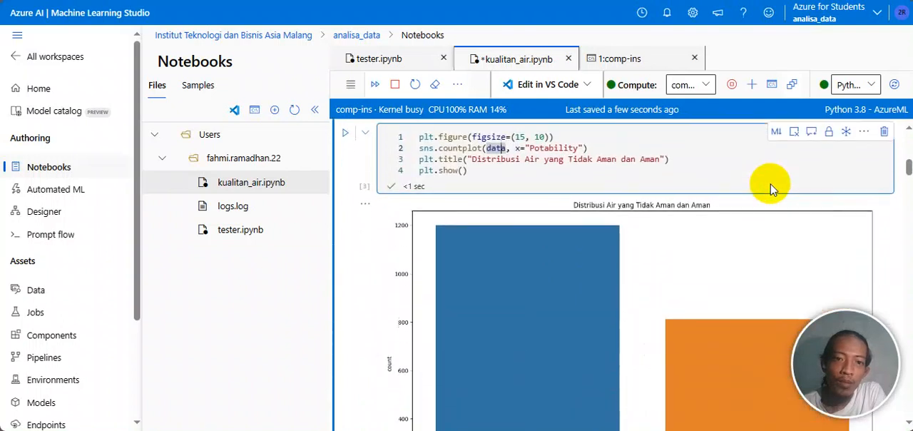
Step: Examine the plotly histogram of ph coloured by Potability, reading the bars around ph 7, and continue to the Hardness cell
scroll(770, 186, "down", 3)
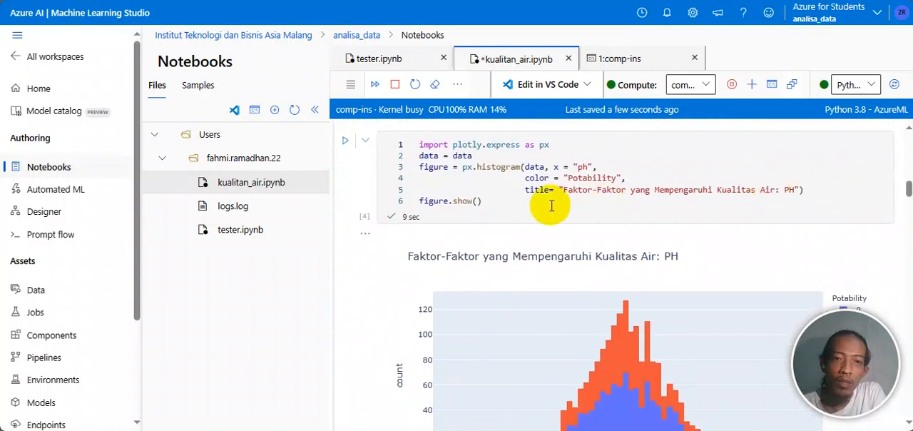
scroll(551, 206, "up", 1)
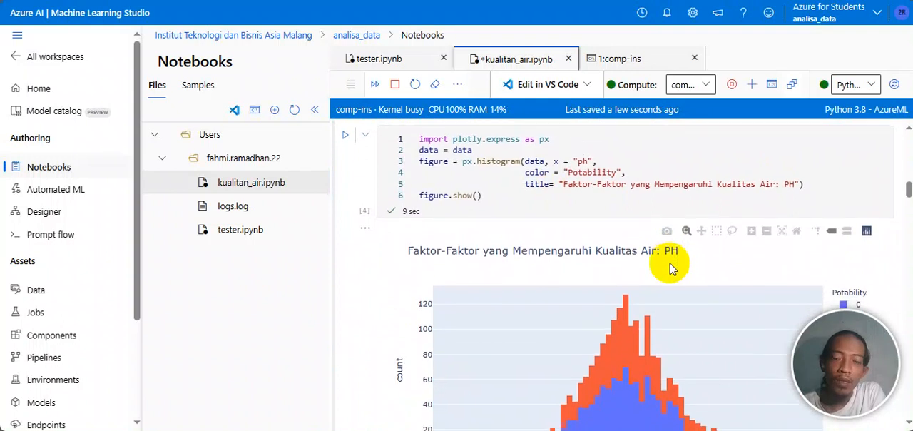
scroll(671, 264, "down", 1)
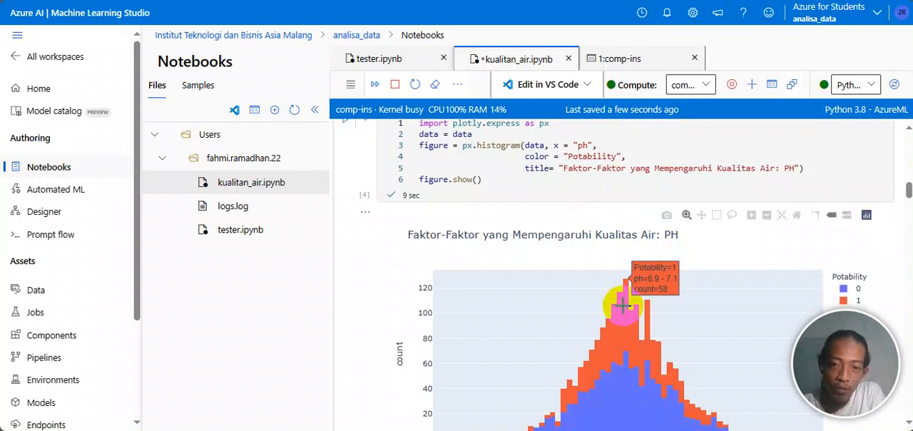
scroll(623, 306, "down", 2)
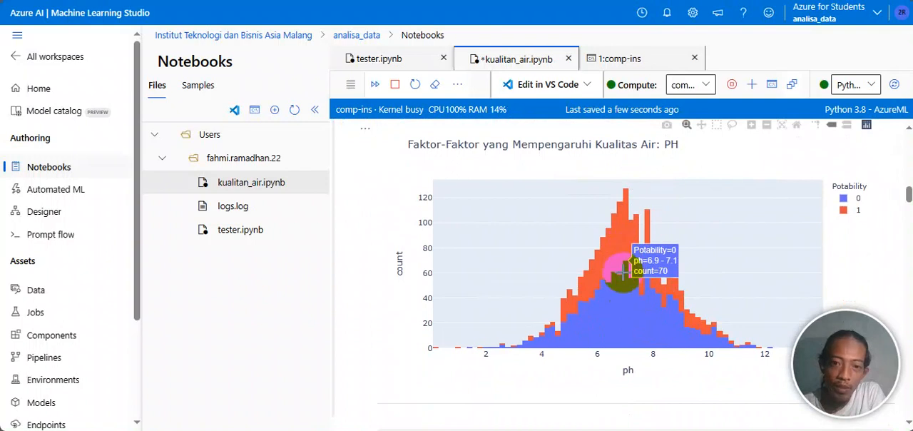
scroll(623, 270, "down", 2)
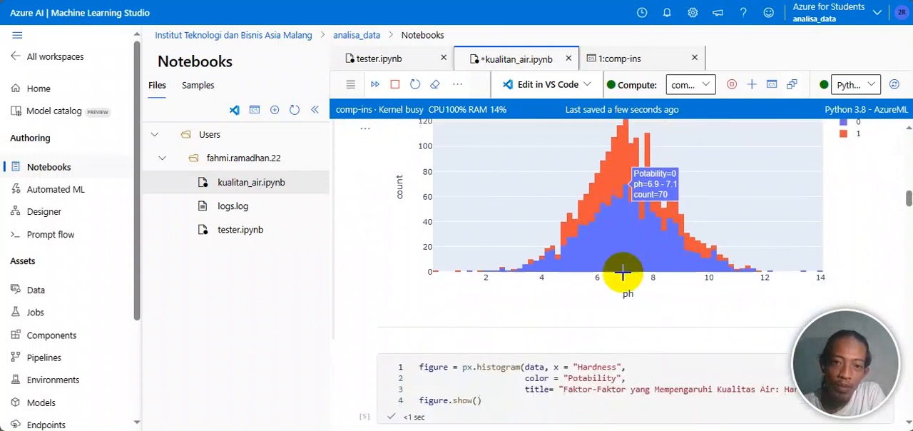
scroll(629, 209, "down", 2)
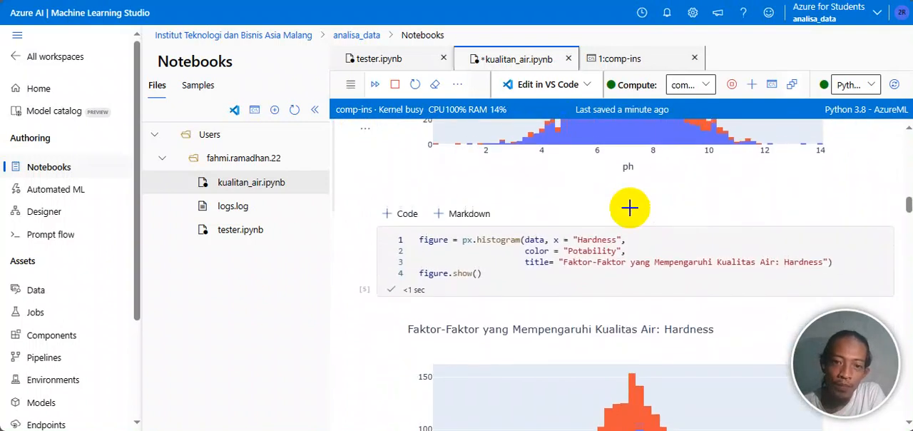
Step: Examine the Hardness histogram code and chart, comparing the two Potability bars in the 195–200 Hardness range
scroll(630, 261, "down", 1)
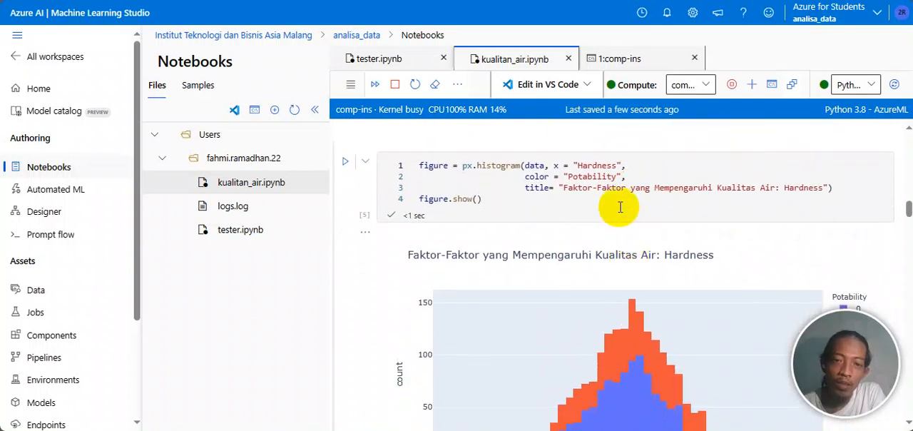
scroll(674, 226, "down", 1)
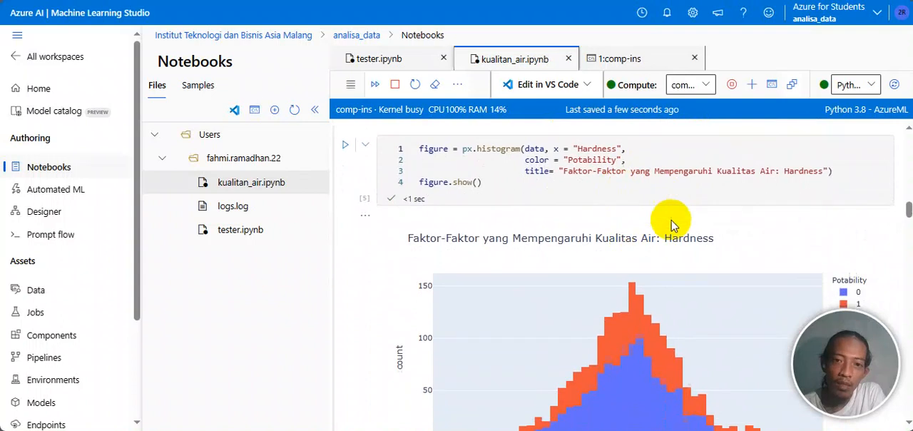
scroll(674, 226, "up", 1)
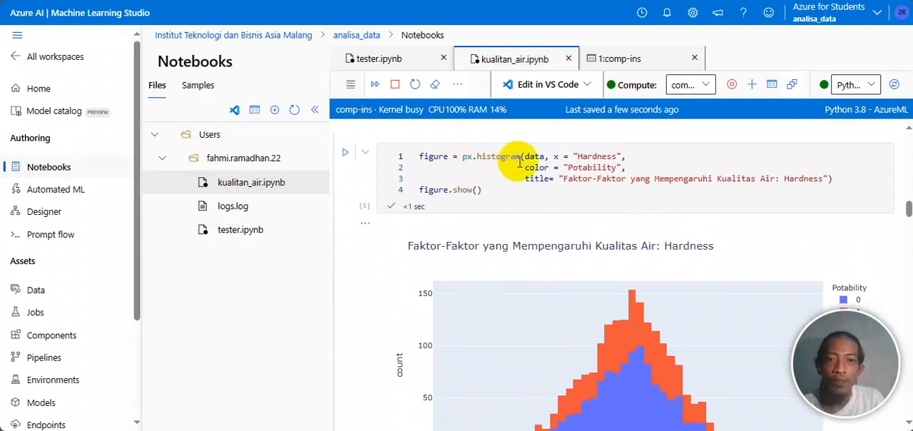
mouse_move(520, 166)
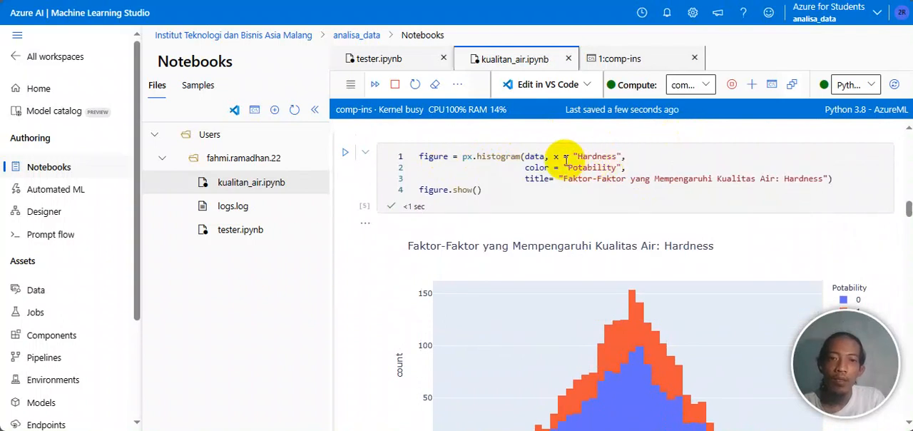
scroll(650, 219, "down", 3)
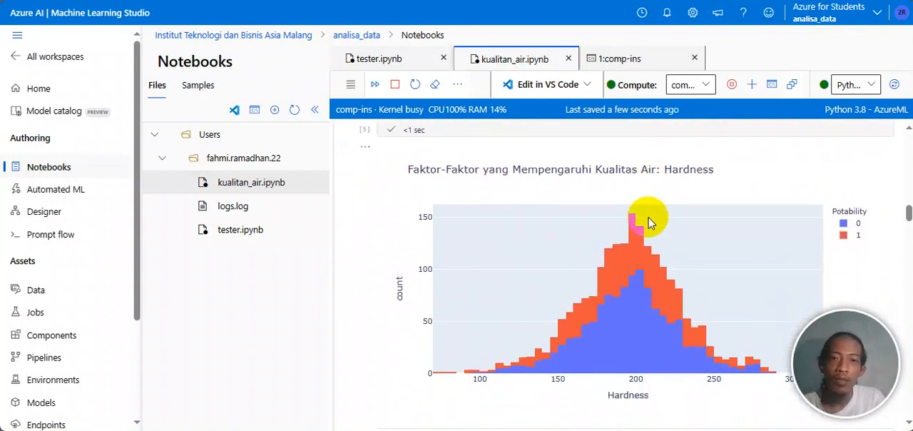
mouse_move(630, 234)
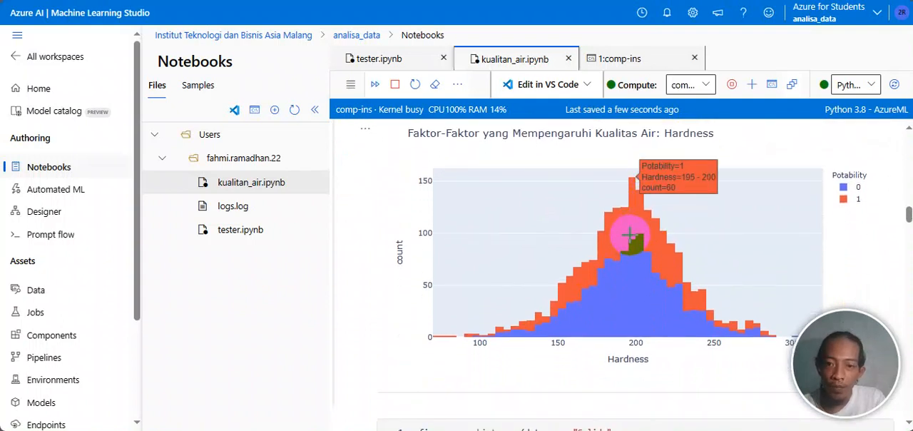
mouse_move(633, 253)
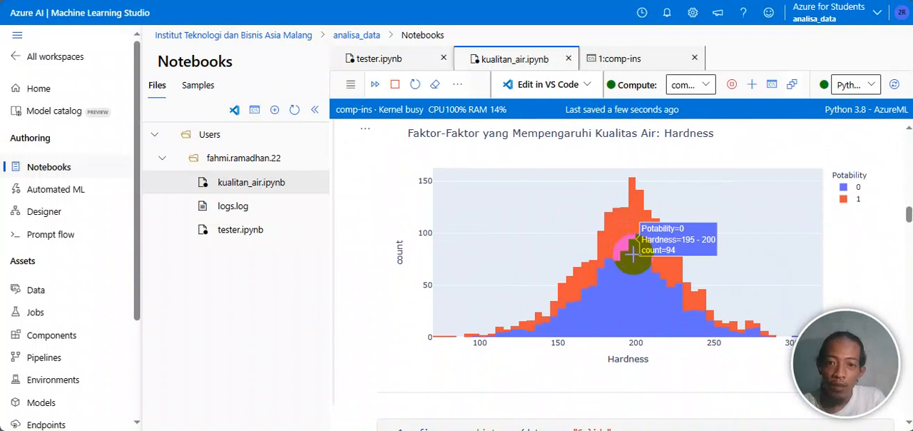
mouse_move(633, 220)
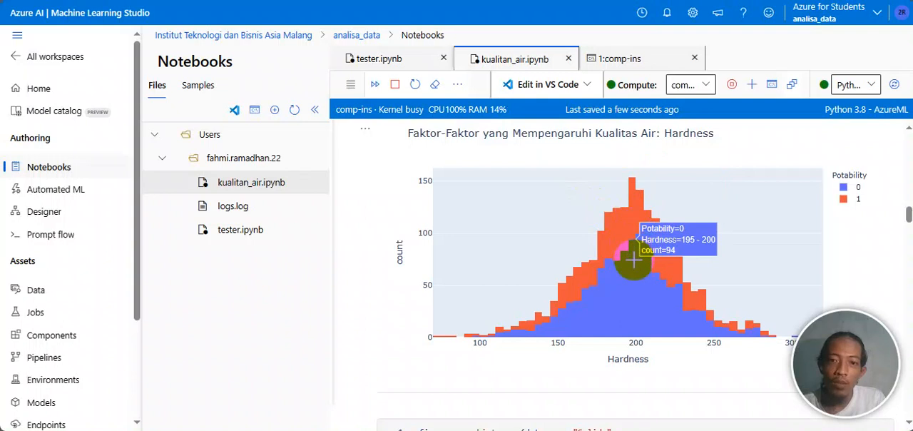
Step: Examine the Solids histogram cell and inspect the Potability 0 bar in the 23k–24k Solids range
scroll(634, 260, "down", 5)
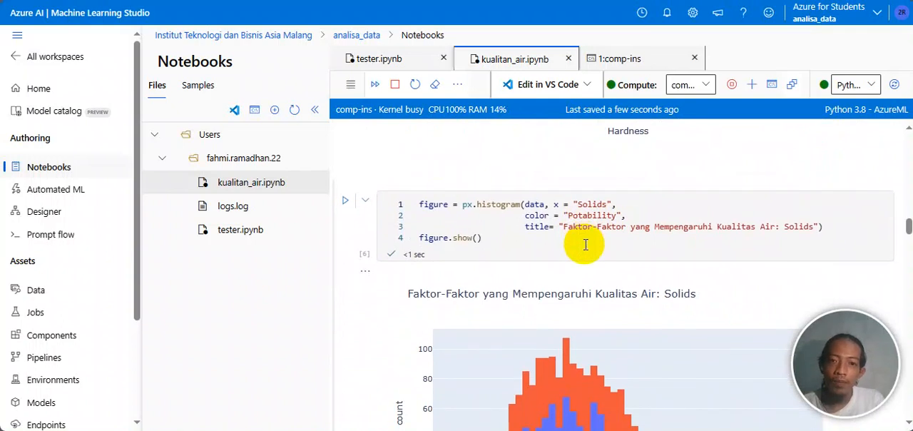
scroll(585, 245, "down", 1)
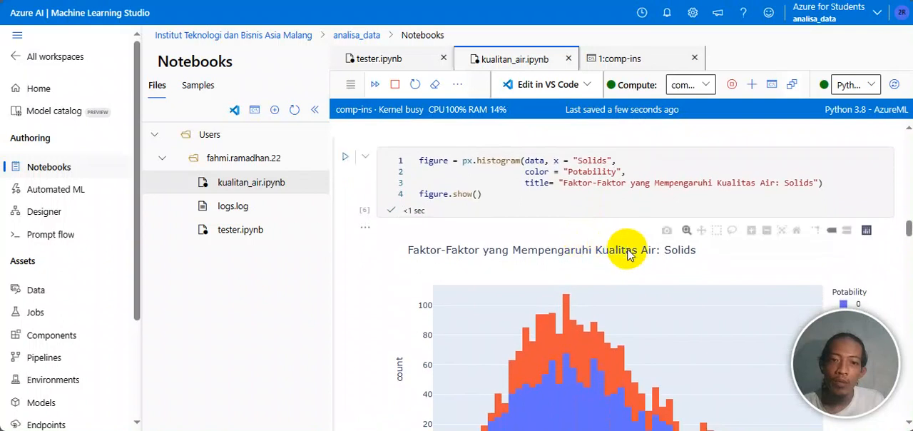
scroll(626, 250, "down", 1)
scroll(668, 257, "down", 1)
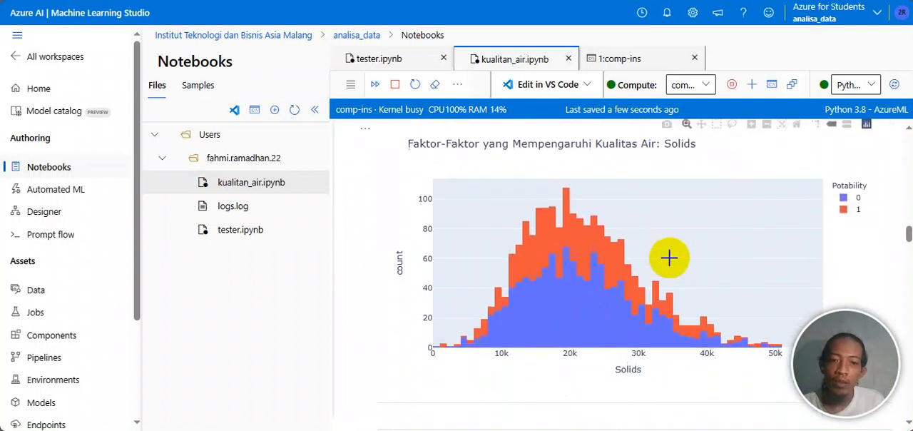
left_click(573, 228)
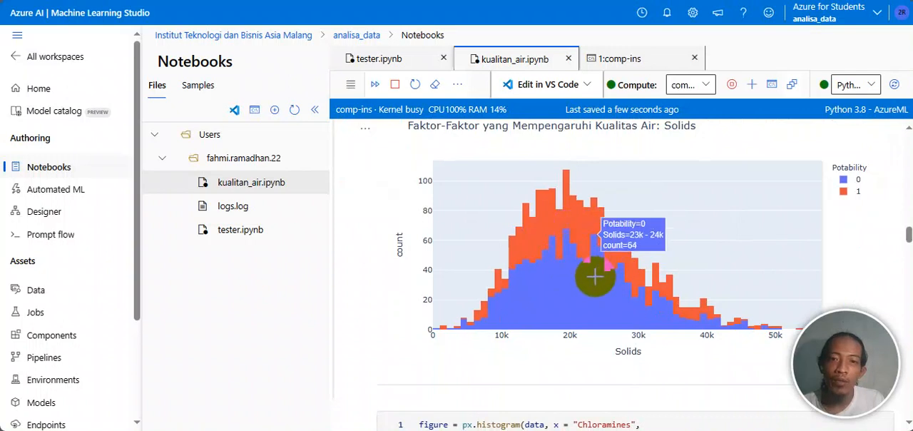
Step: Review the Chloramines histogram code with its chart and inspect the Potability 0 bar for Chloramines 7.2–7.4
scroll(591, 275, "down", 3)
scroll(594, 276, "down", 1)
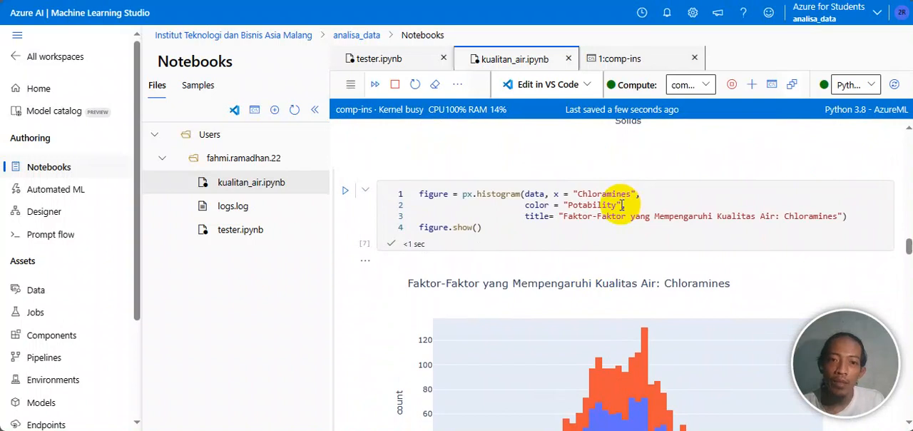
scroll(621, 204, "down", 1)
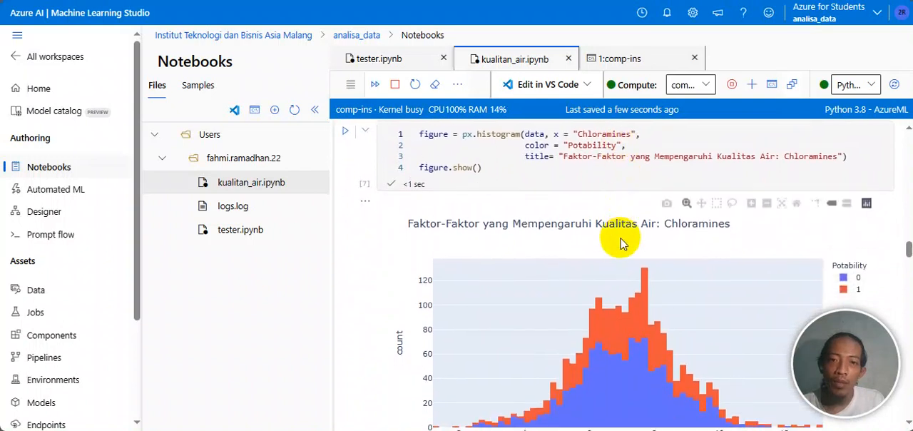
scroll(625, 242, "up", 1)
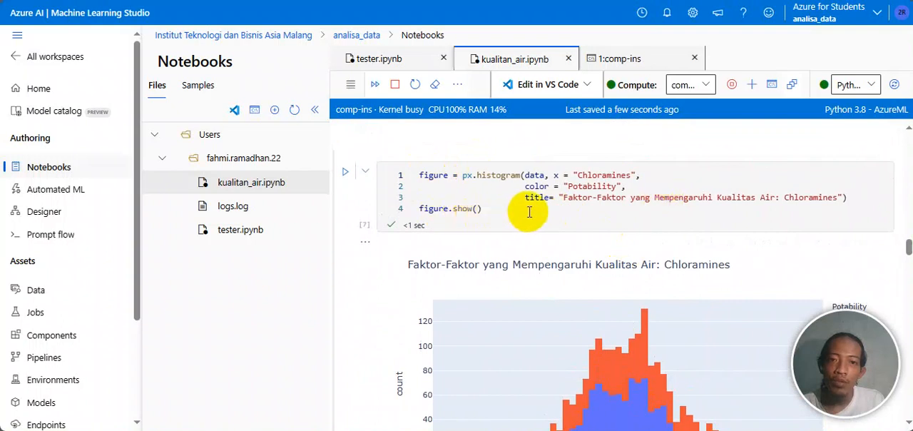
scroll(628, 207, "down", 2)
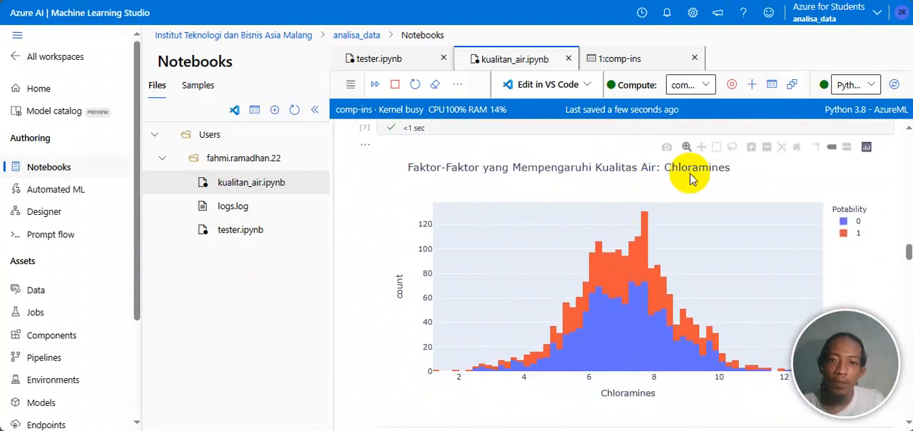
left_click(617, 253)
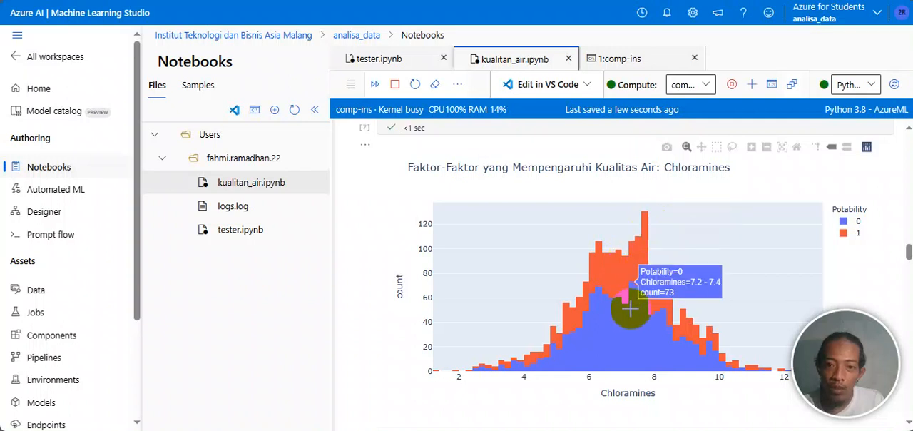
Step: Examine the Sulfate histogram cell and compare the Potability 1 and 0 bars near the peak, between Sulfate 330 and 340
scroll(631, 303, "down", 2)
scroll(632, 303, "down", 2)
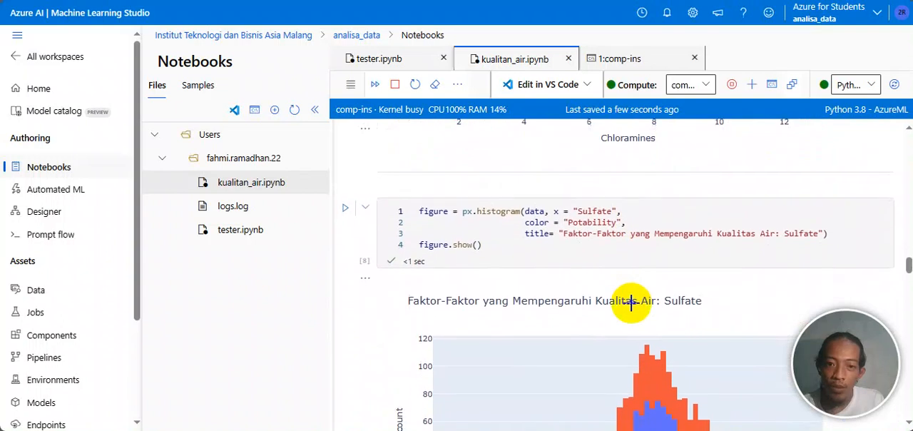
scroll(620, 229, "down", 1)
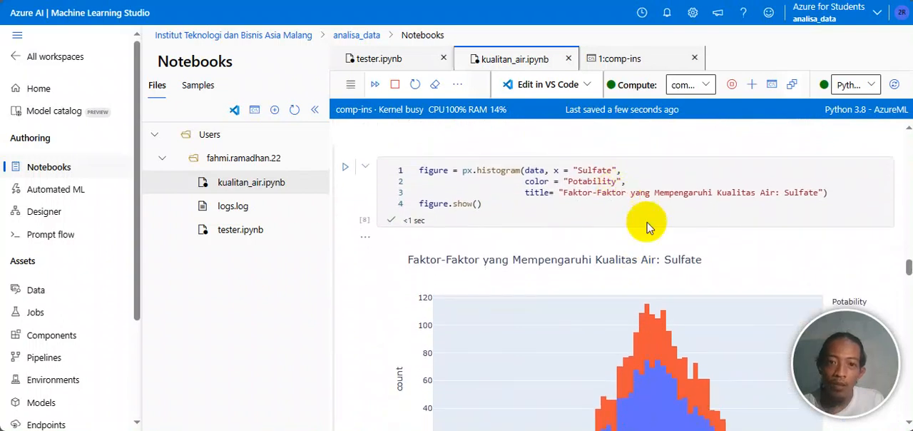
scroll(647, 227, "down", 1)
scroll(648, 227, "up", 1)
scroll(648, 227, "down", 1)
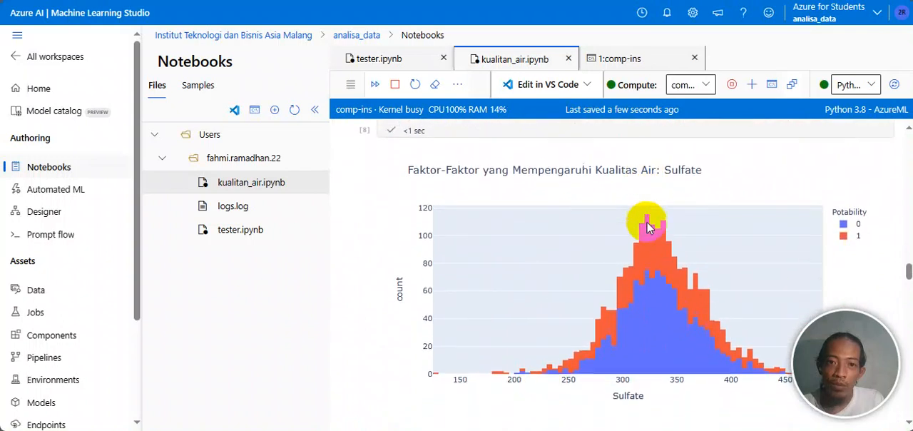
mouse_move(660, 241)
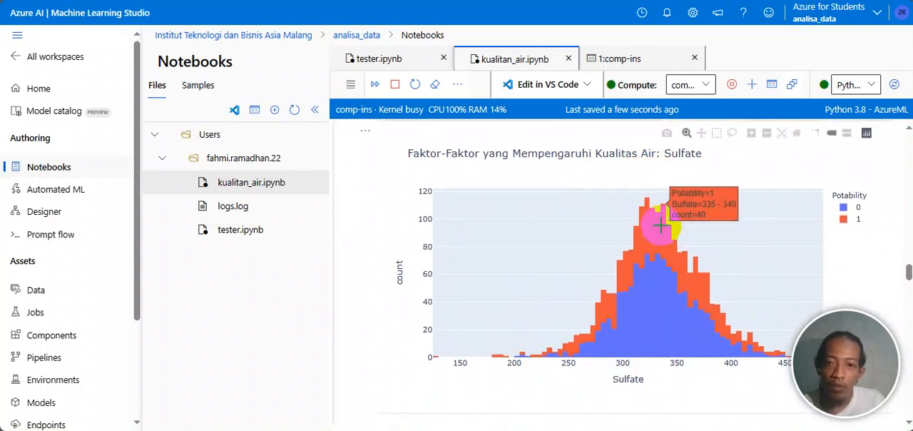
mouse_move(655, 259)
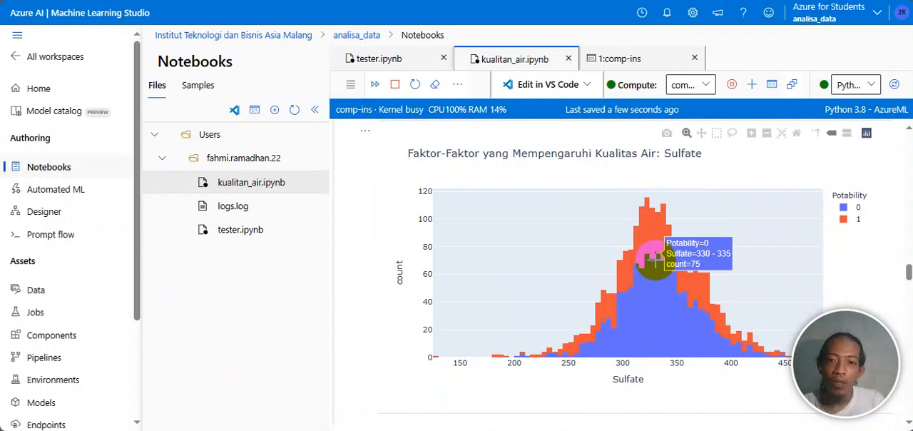
scroll(655, 260, "up", 1)
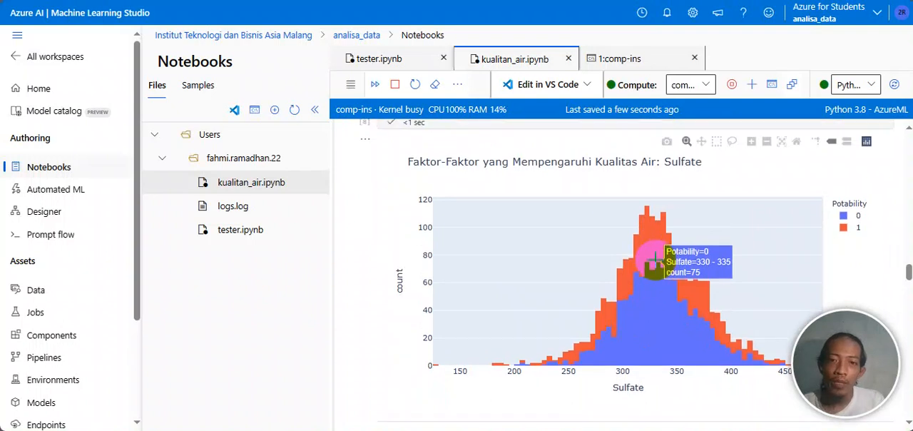
scroll(655, 260, "down", 1)
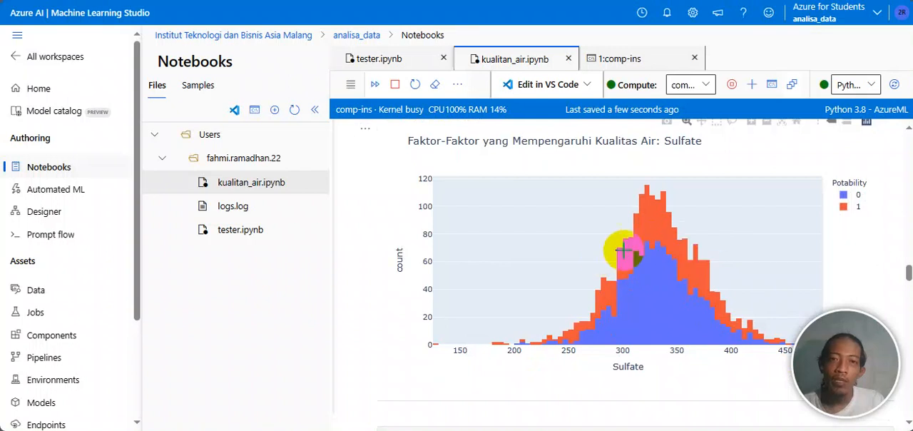
Step: Examine the Conductivity histogram cell and compare its Potability 0 and 1 bars between Conductivity 420 and 440
scroll(654, 261, "down", 3)
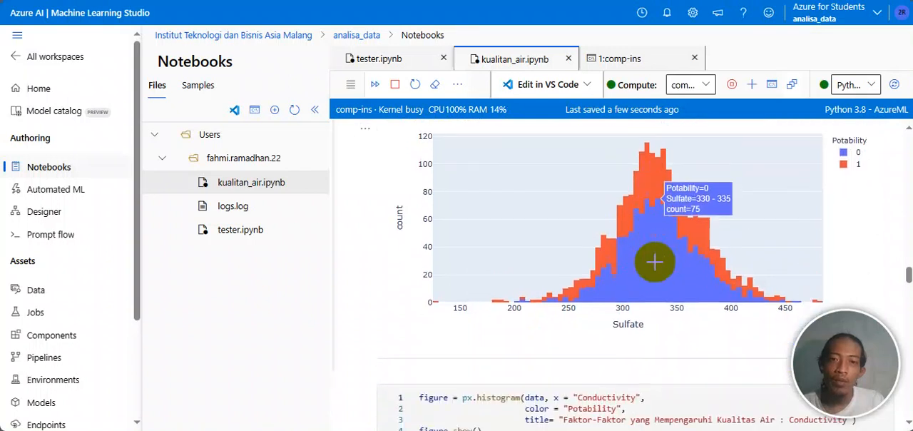
scroll(653, 262, "down", 2)
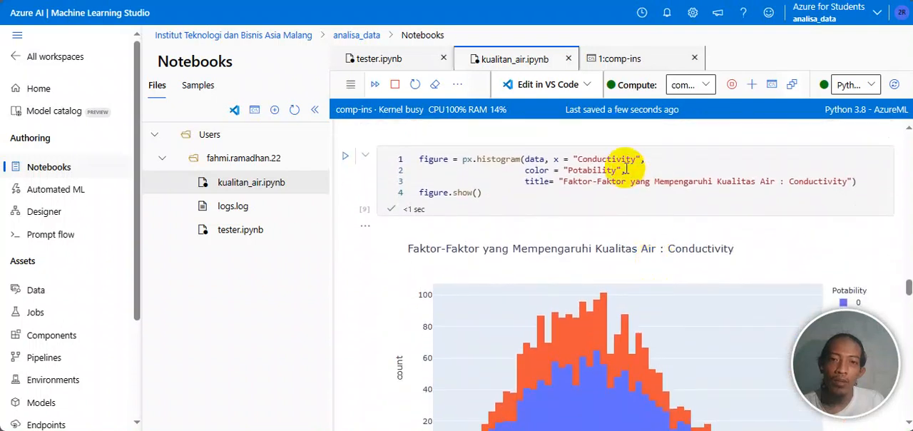
scroll(622, 173, "down", 2)
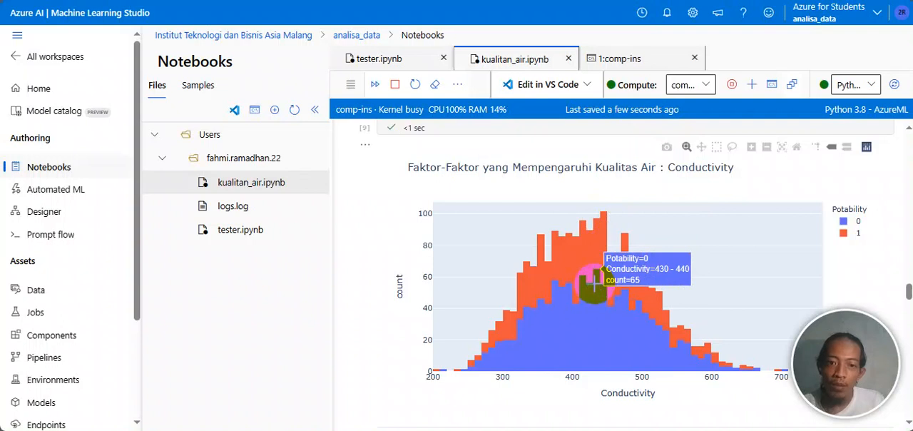
scroll(595, 284, "down", 1)
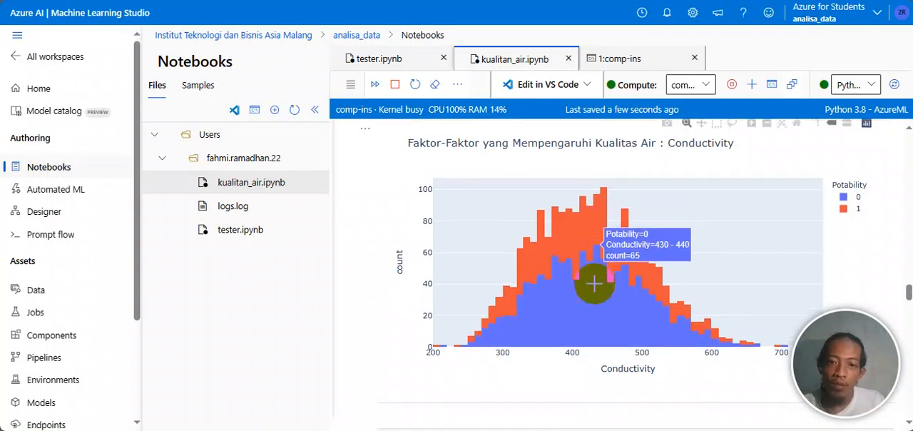
scroll(595, 284, "down", 2)
scroll(595, 284, "up", 2)
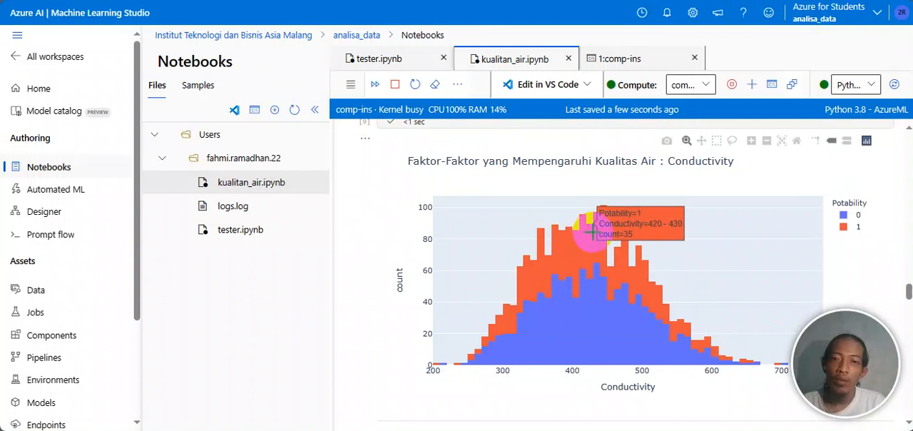
Step: Examine the Organic_carbon histogram cell and compare its Potability 0 and 1 bars between Organic_carbon 13 and 15
scroll(604, 293, "down", 3)
scroll(602, 295, "down", 2)
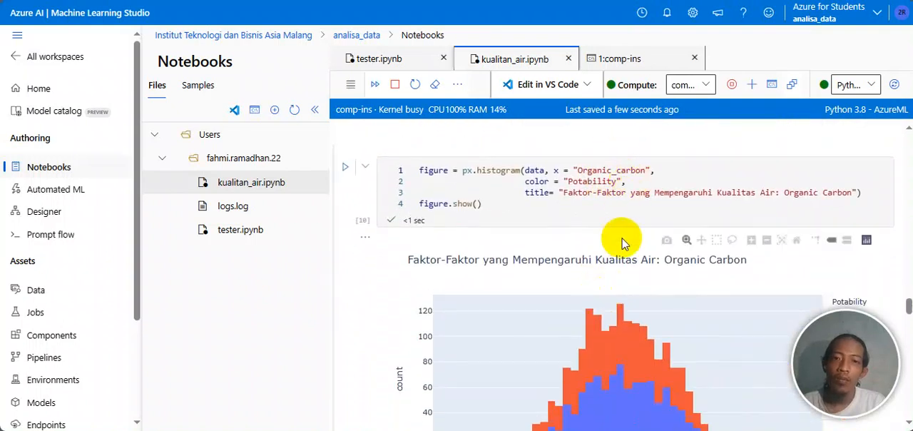
scroll(622, 239, "down", 1)
mouse_move(635, 270)
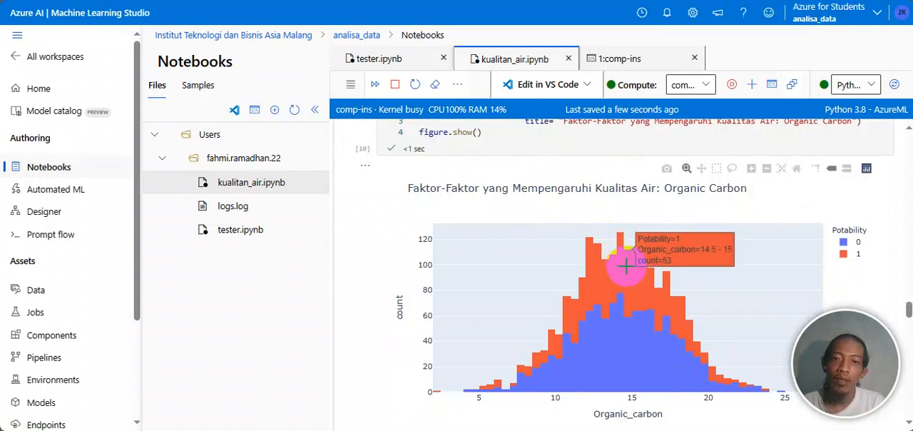
scroll(626, 265, "down", 1)
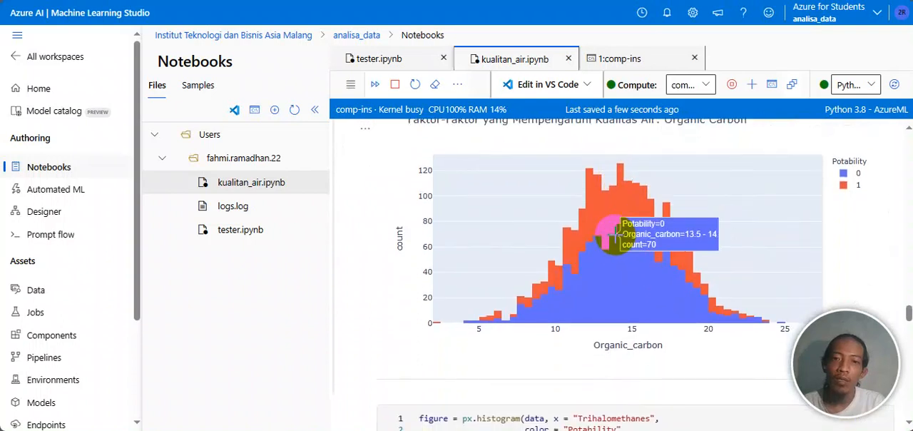
scroll(604, 214, "up", 1)
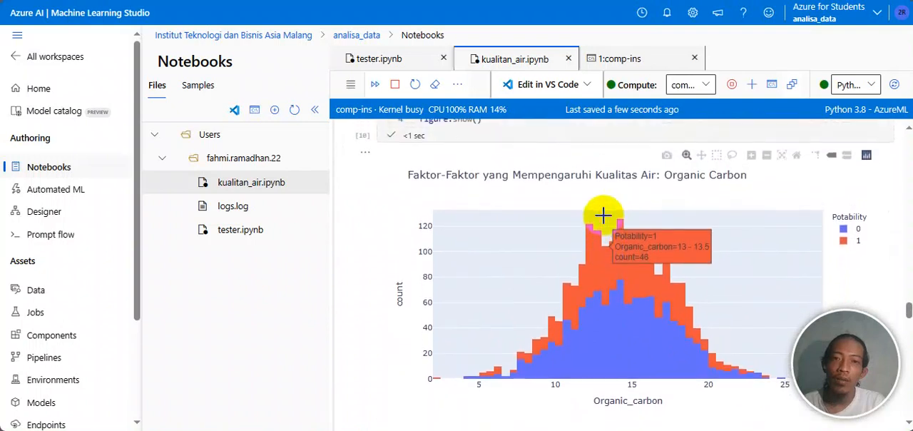
scroll(603, 214, "down", 1)
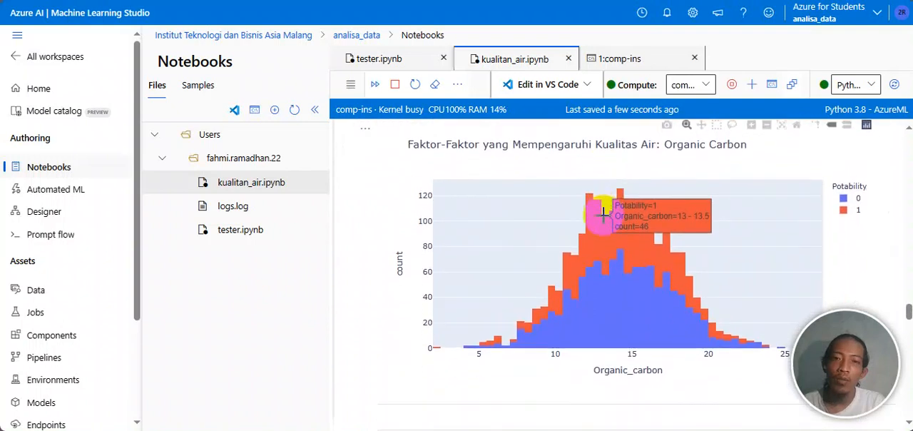
scroll(604, 214, "up", 1)
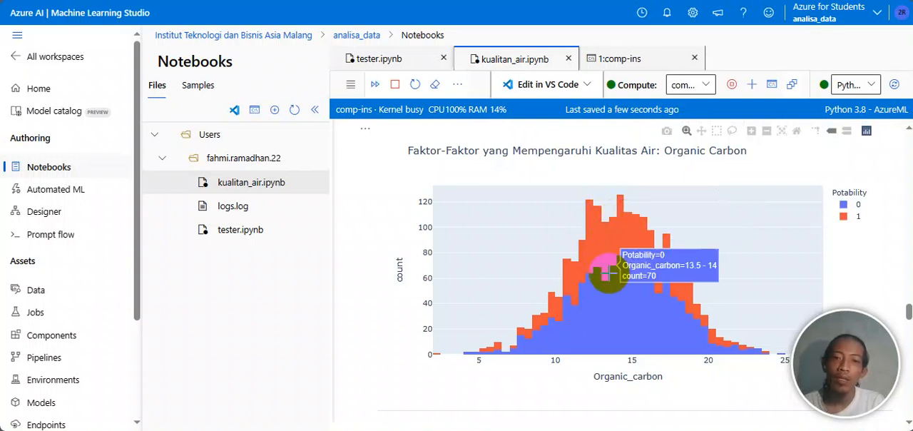
Step: Recheck the Potability 0 bars between Organic_carbon 13.5 and 15, and review the Trihalomethanes histogram code
scroll(614, 280, "down", 1)
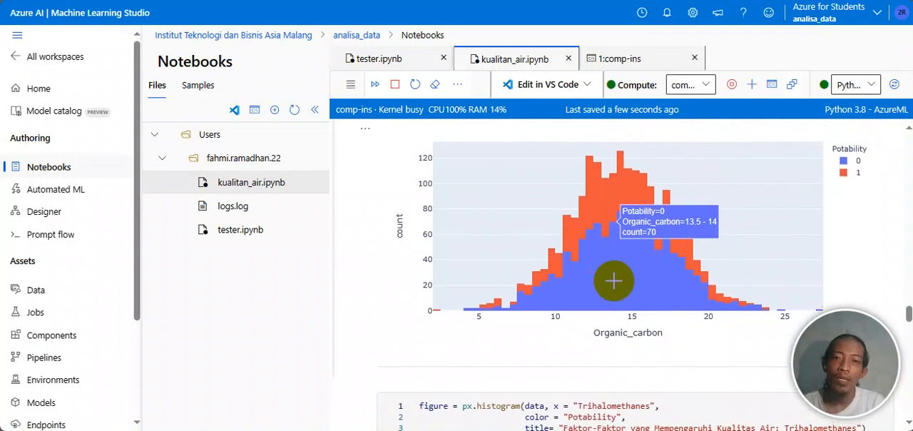
scroll(613, 280, "up", 1)
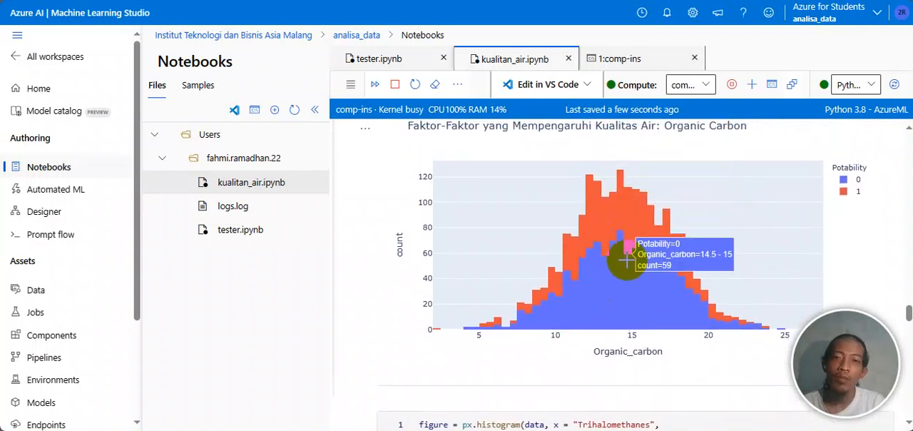
scroll(627, 285, "down", 3)
scroll(627, 261, "down", 1)
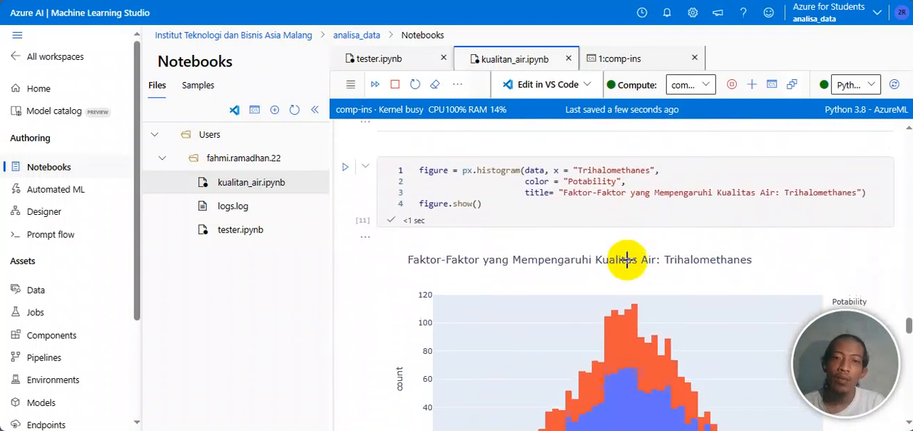
scroll(627, 261, "down", 3)
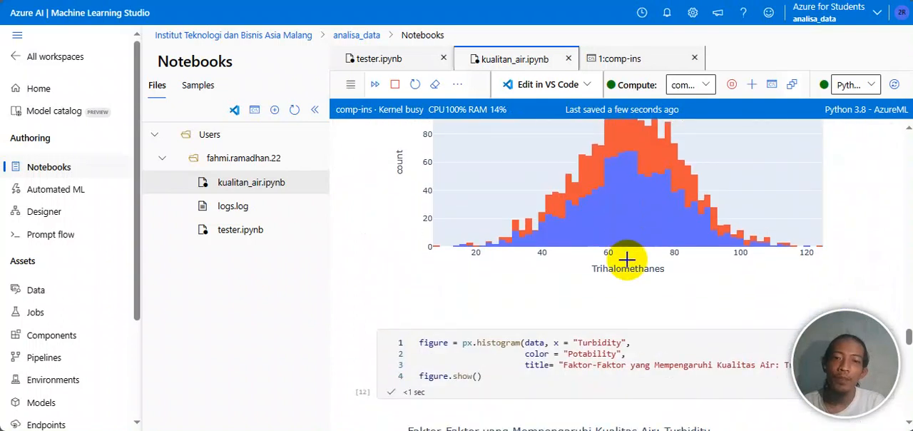
scroll(627, 261, "up", 2)
scroll(628, 261, "up", 1)
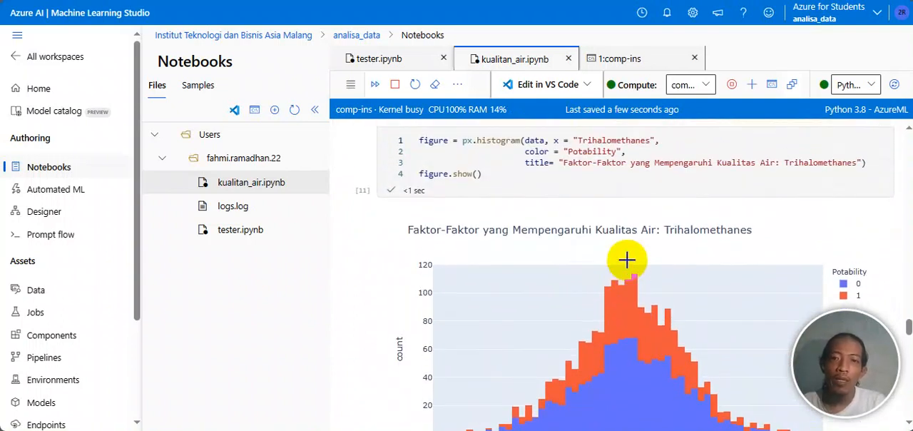
Step: Compare the Potability 1 and 0 bars of the Trihalomethanes histogram near the peak, between 65 and 69
scroll(627, 261, "down", 1)
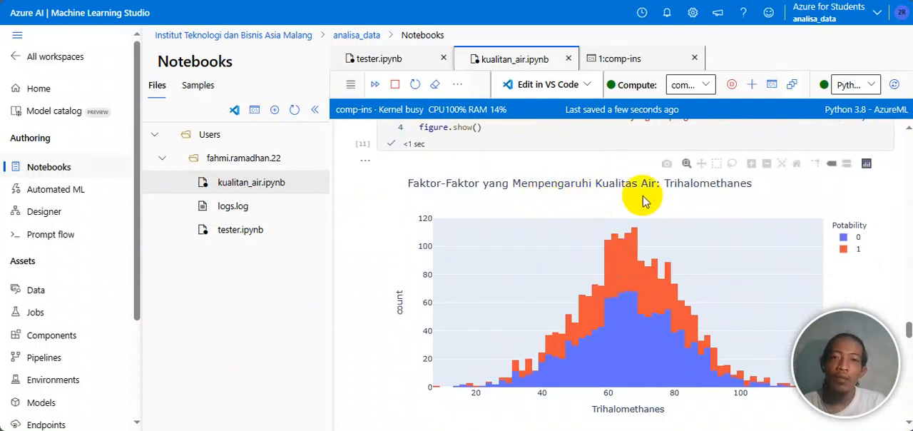
mouse_move(632, 233)
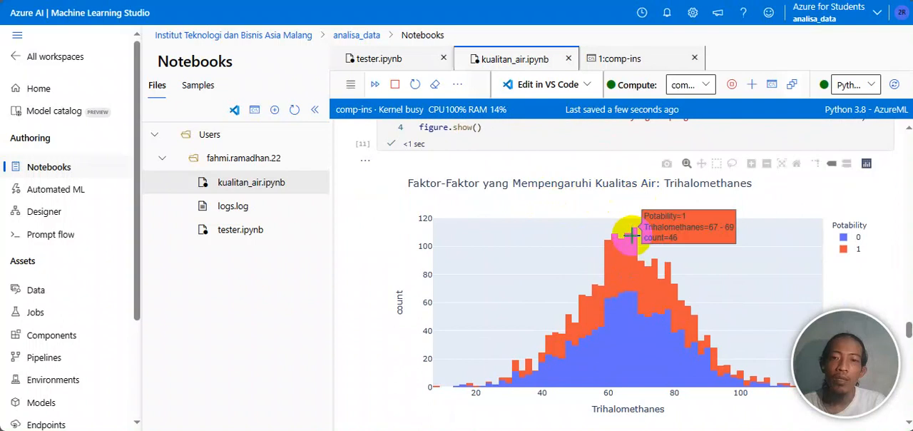
mouse_move(632, 303)
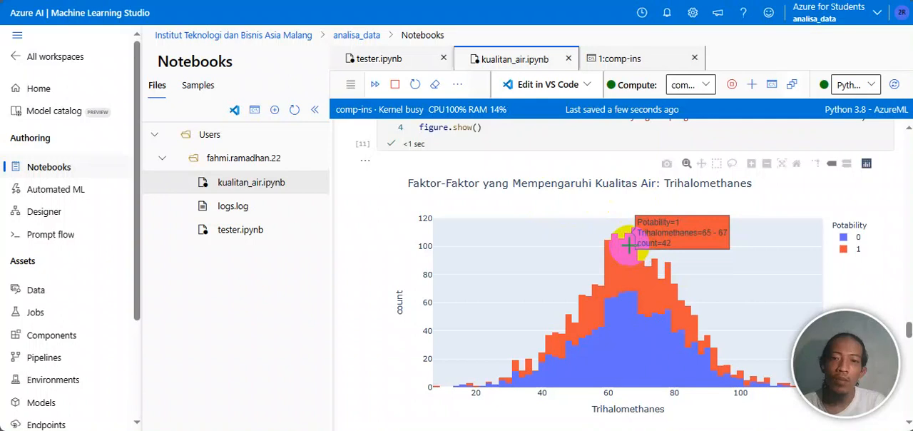
scroll(630, 246, "up", 1)
mouse_move(630, 318)
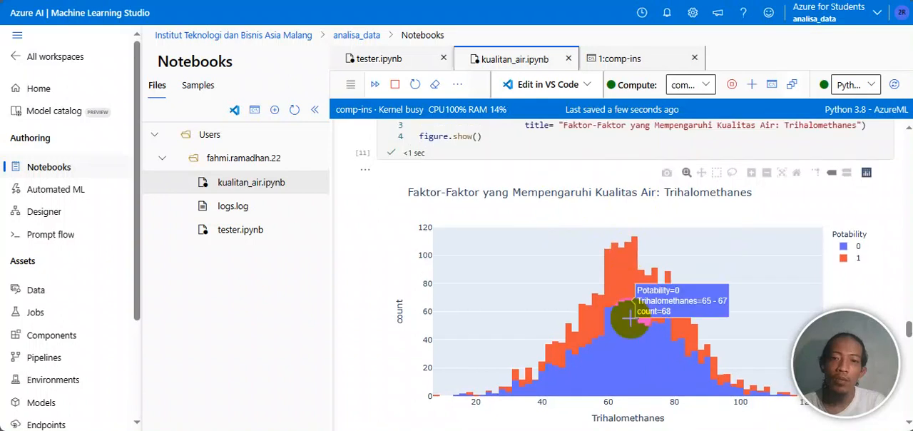
Step: Examine the Turbidity histogram cell and inspect the Potability 1 bar for Turbidity 4–4.1
scroll(630, 318, "down", 3)
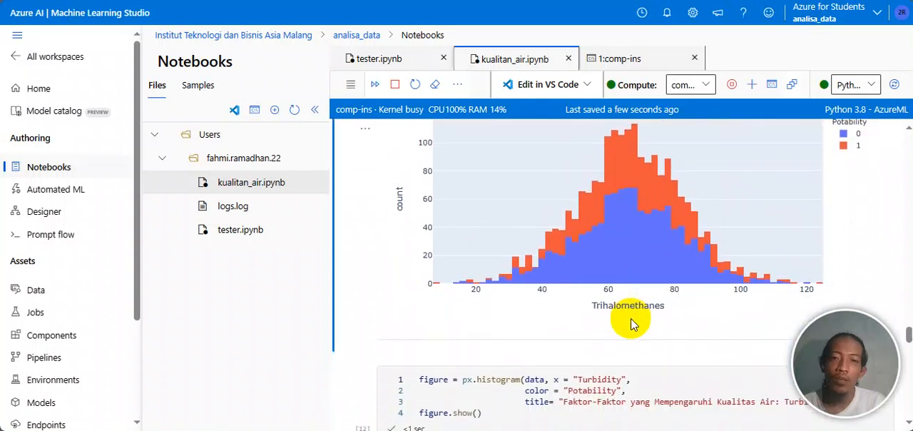
scroll(631, 319, "down", 7)
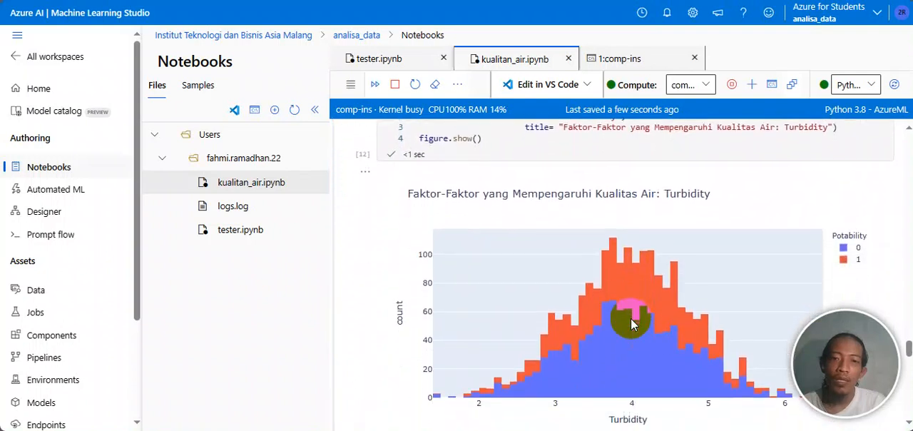
scroll(631, 318, "down", 4)
scroll(631, 318, "up", 4)
scroll(630, 318, "up", 1)
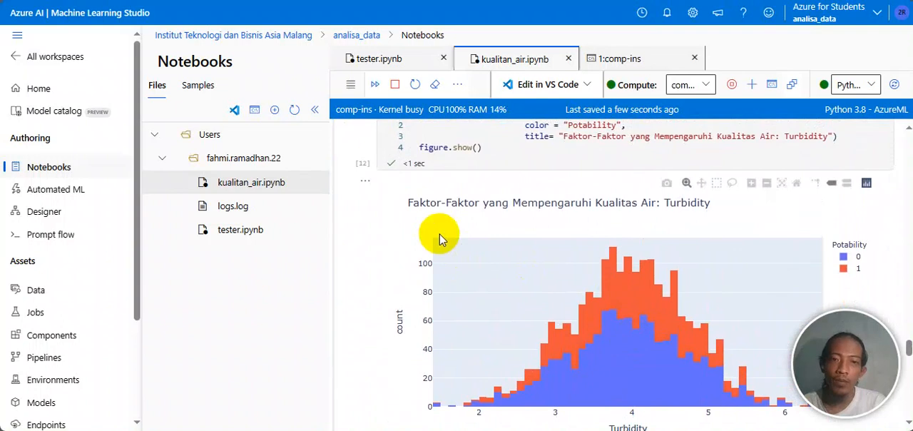
left_click(634, 274)
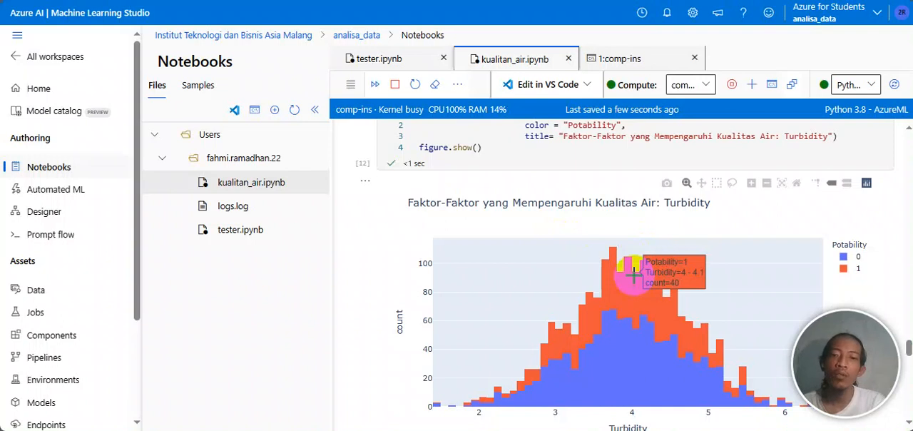
scroll(631, 277, "down", 1)
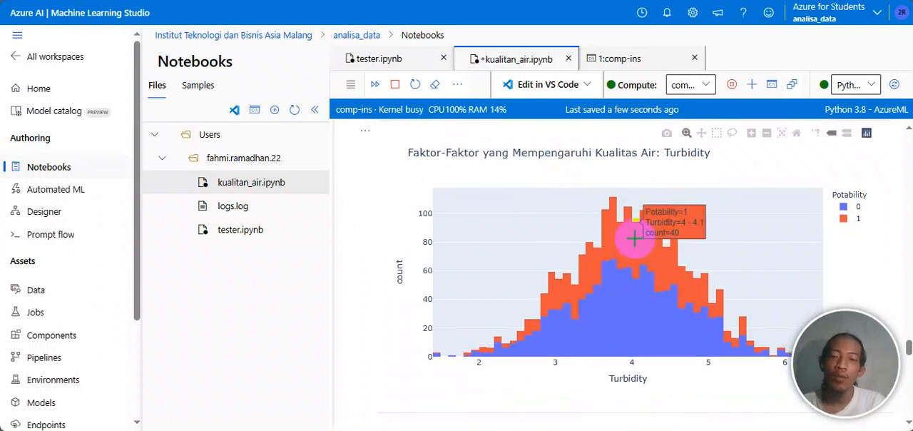
scroll(634, 238, "down", 1)
scroll(634, 238, "up", 4)
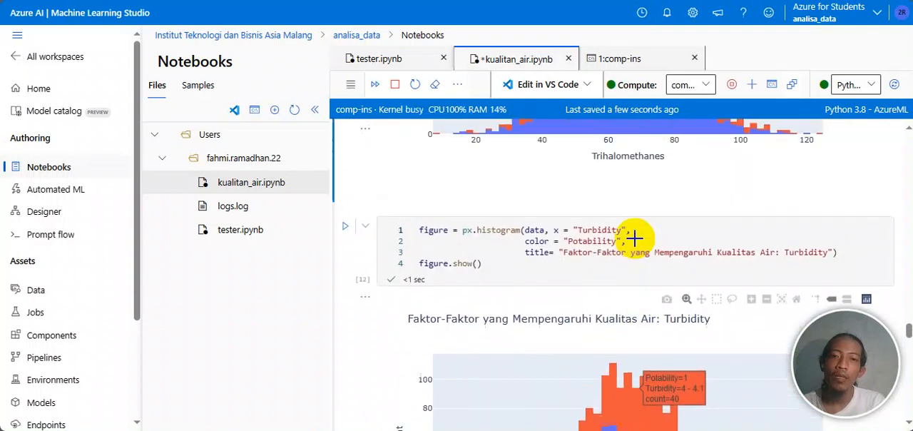
Step: Review the data.corr() cell and its ph correlation values sorted in descending order
scroll(634, 239, "down", 3)
scroll(634, 238, "down", 4)
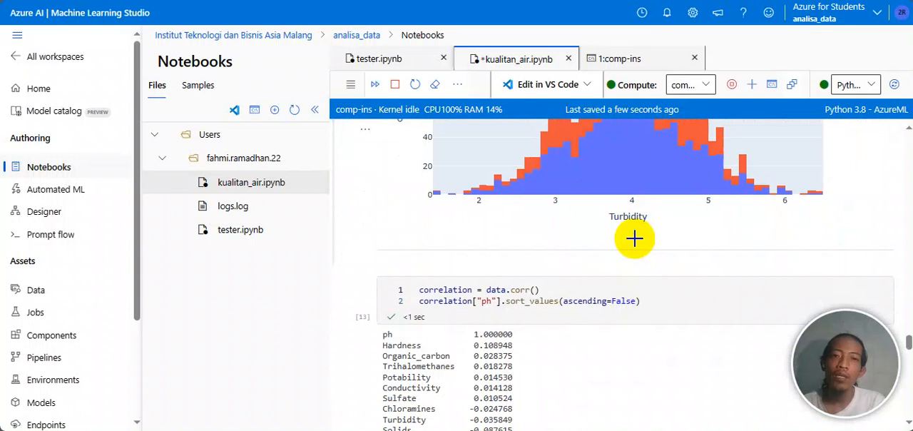
scroll(634, 238, "down", 2)
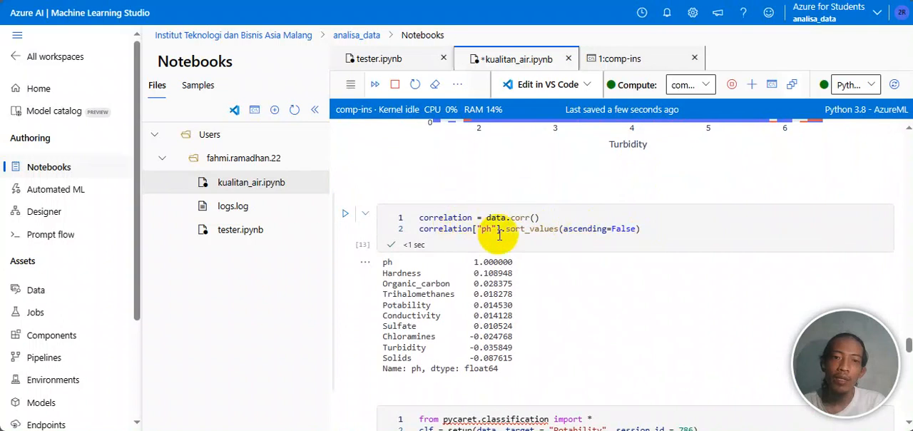
scroll(547, 238, "down", 1)
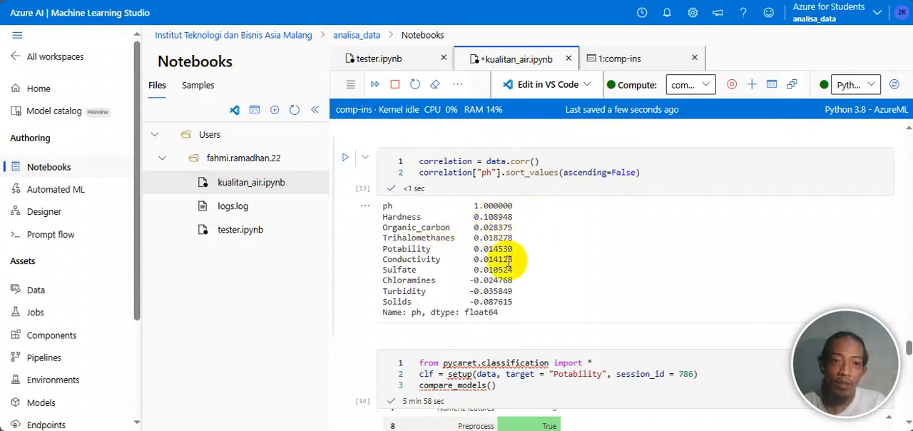
scroll(536, 307, "down", 3)
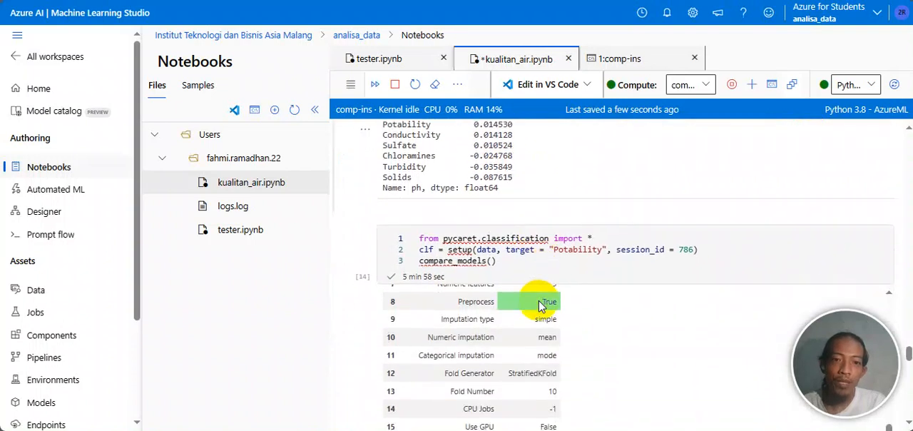
scroll(549, 156, "up", 4)
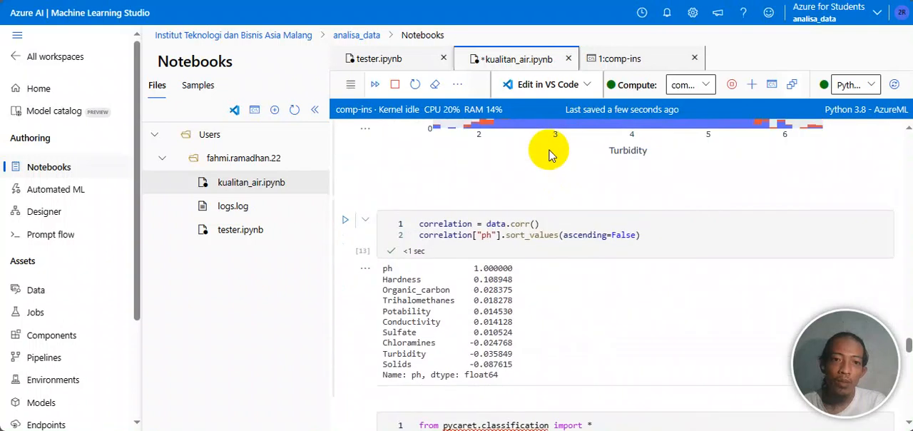
Step: Review the PyCaret setup code targeting Potability with session_id 786, and read its compare_models metrics table
scroll(550, 155, "down", 4)
scroll(549, 155, "up", 1)
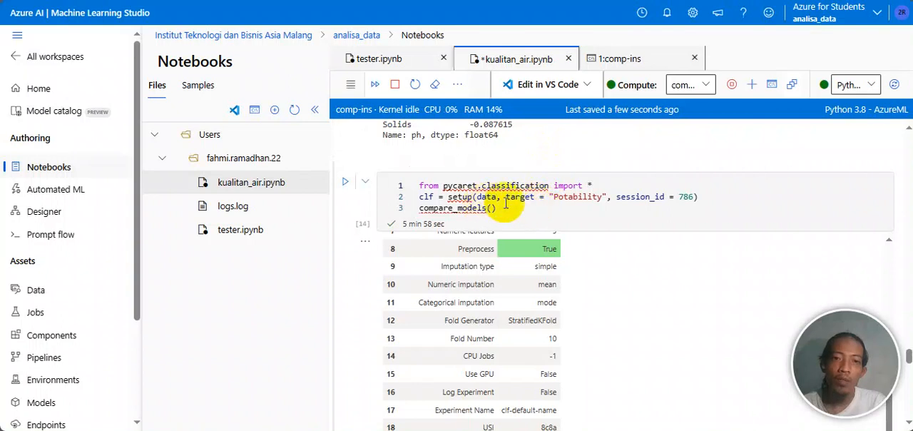
scroll(533, 202, "down", 4)
scroll(532, 202, "down", 2)
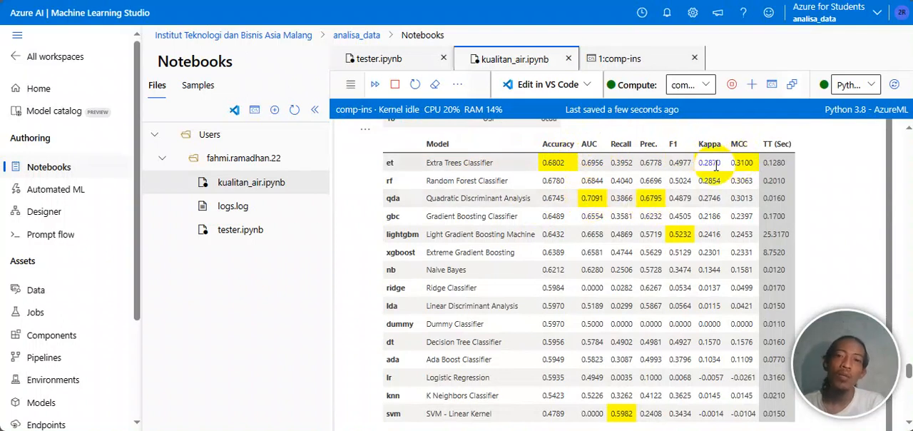
Step: Review the create_model("rf") prediction cell and highlight the scores for folds 0 to 9
scroll(584, 282, "down", 3)
scroll(584, 282, "down", 5)
scroll(583, 278, "up", 3)
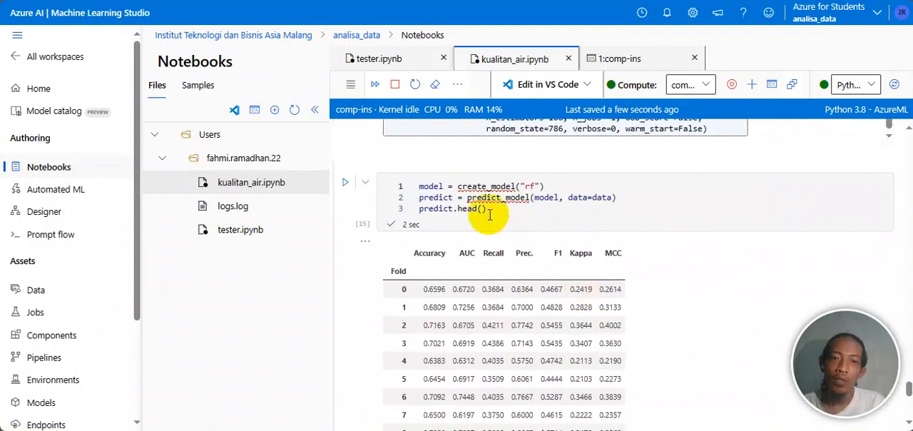
scroll(490, 214, "down", 1)
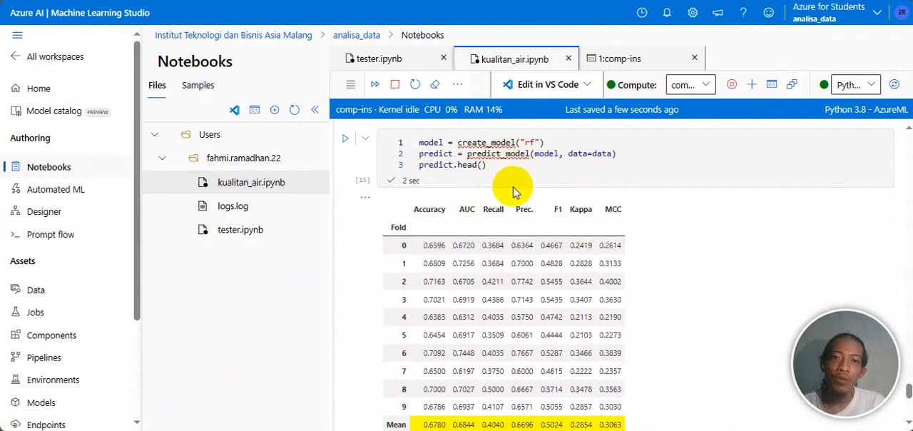
scroll(512, 192, "down", 3)
scroll(513, 191, "up", 1)
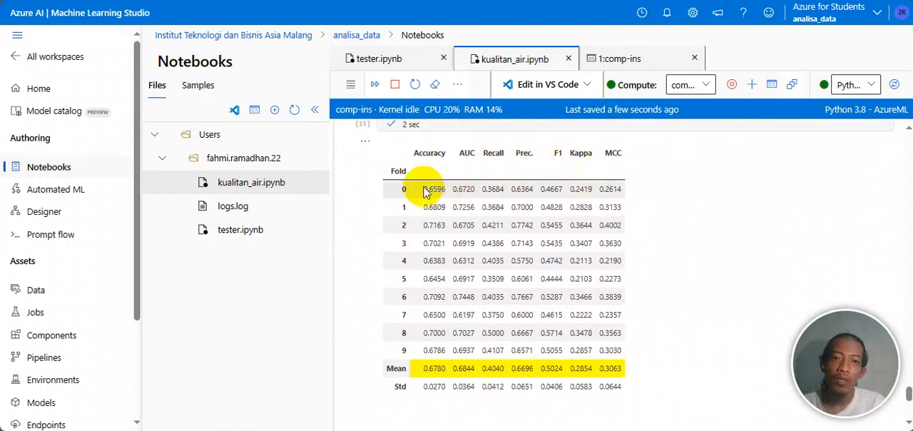
left_click_drag(423, 192, 614, 357)
left_click(648, 307)
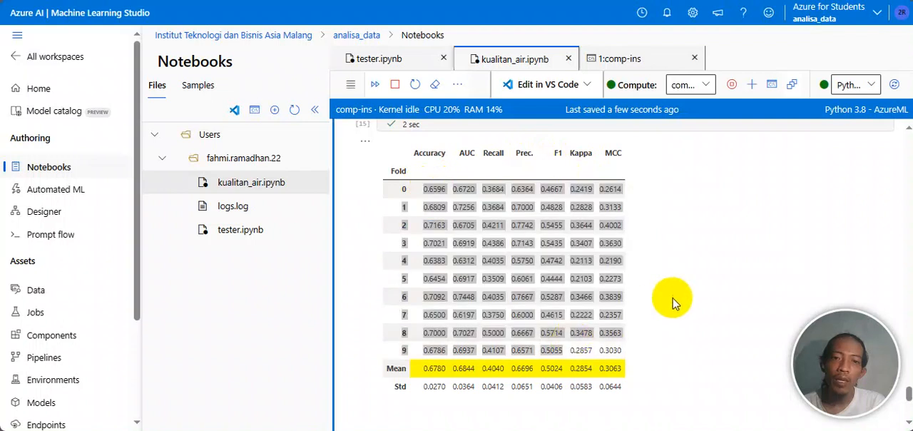
Step: Read the Mean and Std rows of the fold table and the Random Forest Classifier metrics below it
scroll(585, 272, "down", 1)
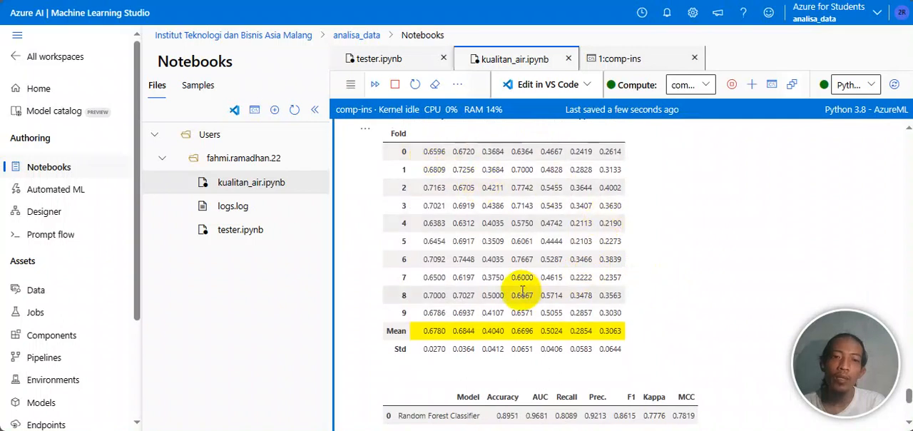
scroll(429, 325, "down", 2)
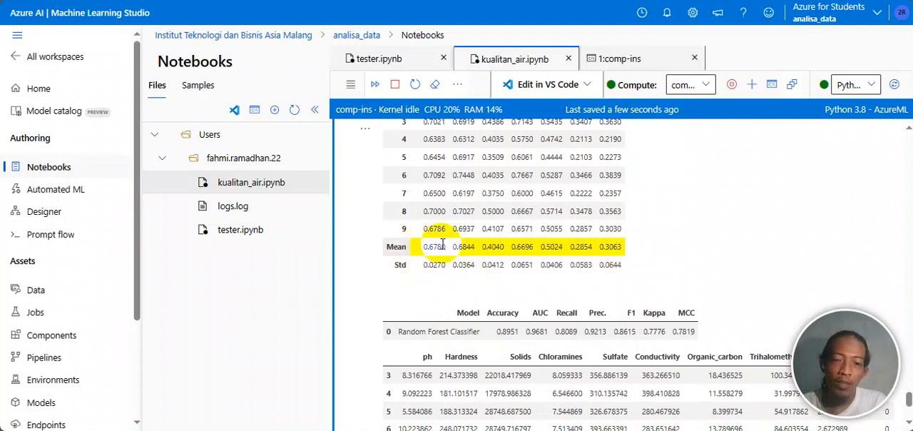
scroll(528, 241, "down", 3)
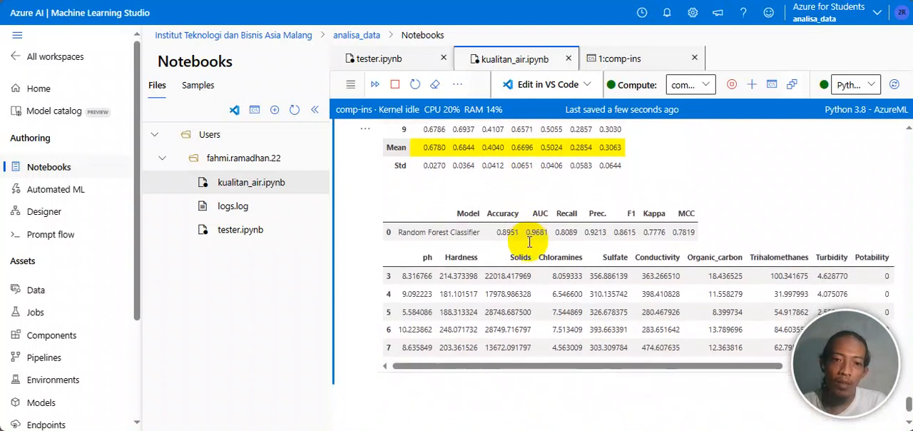
Step: Examine the prediction_label and prediction_score columns of the predictions table, and highlight the Random Forest Classifier model name
scroll(647, 325, "right", 3)
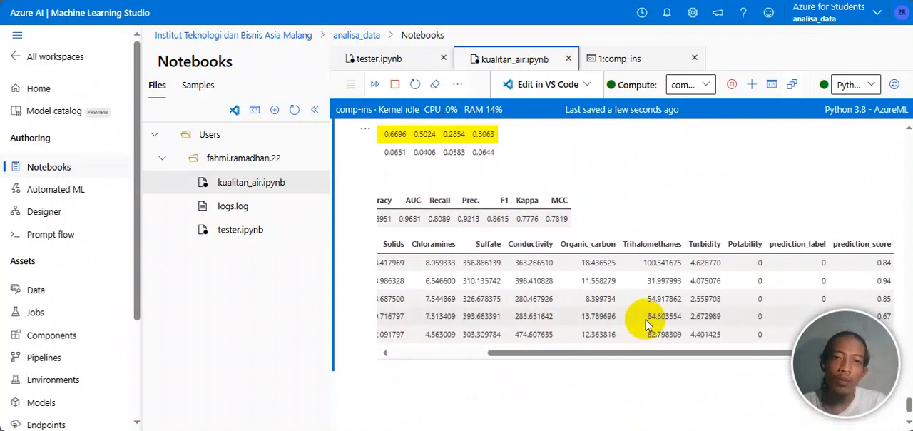
scroll(648, 325, "left", 3)
scroll(633, 288, "up", 2)
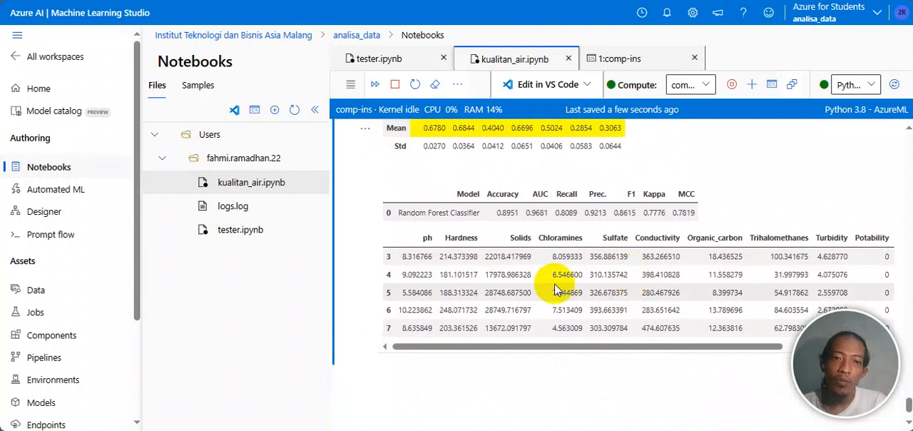
scroll(554, 286, "right", 3)
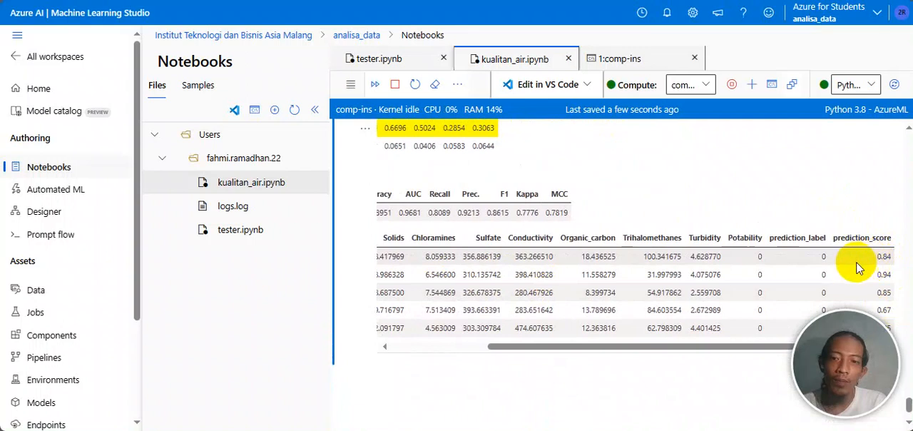
scroll(665, 292, "left", 3)
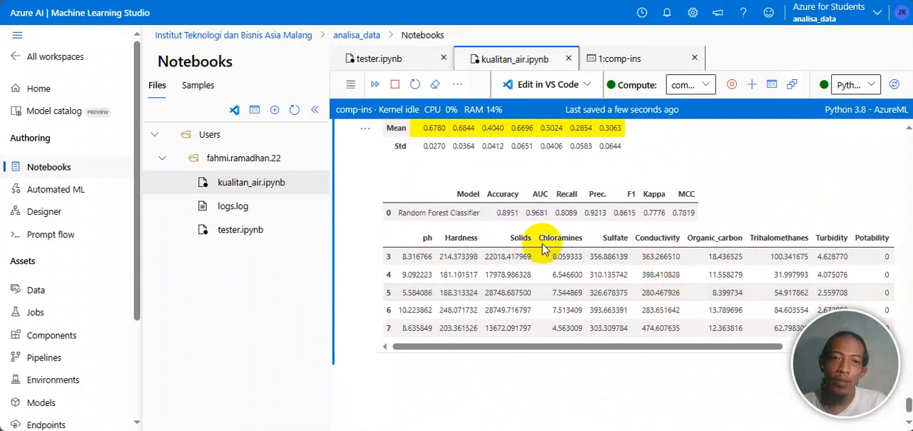
scroll(535, 236, "up", 1)
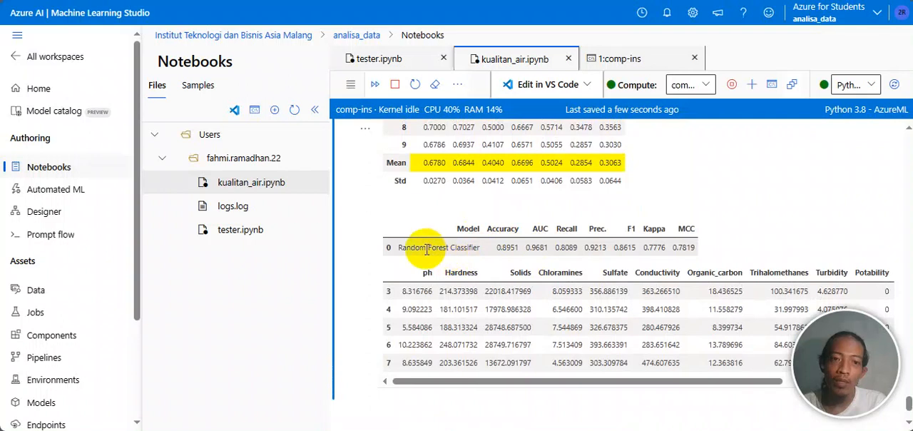
left_click_drag(399, 248, 483, 250)
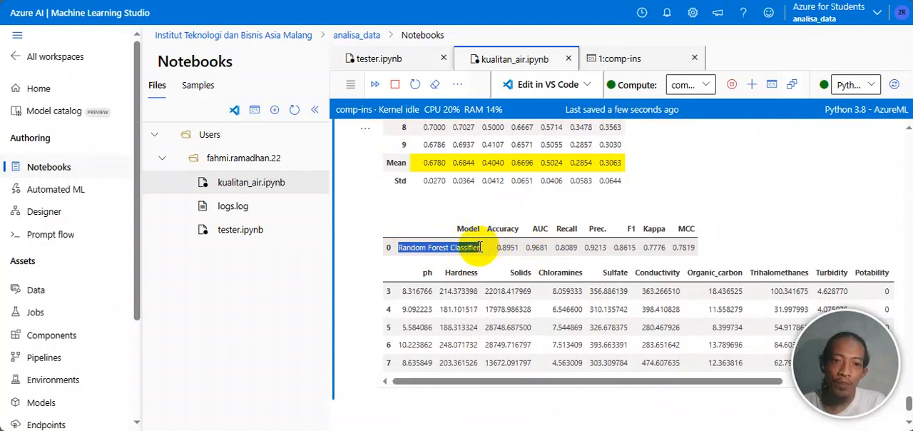
Step: Clear the model name highlight and compare the Random Forest Classifier scores with the fold table's Mean row
left_click(398, 225)
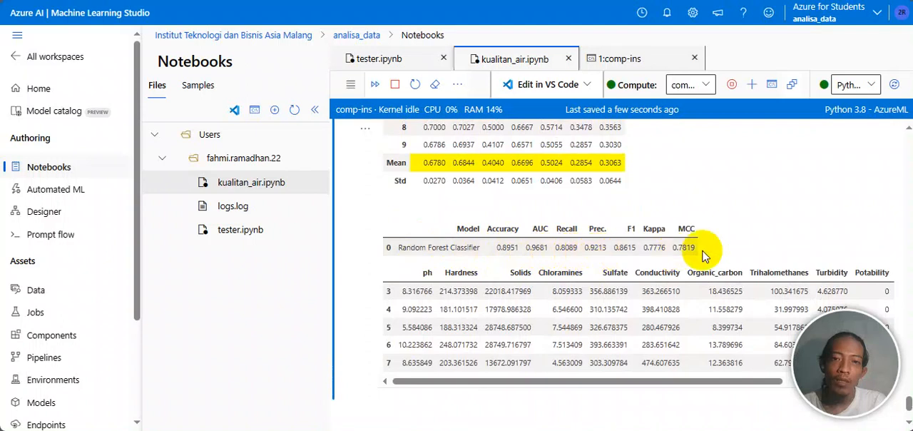
scroll(578, 247, "up", 1)
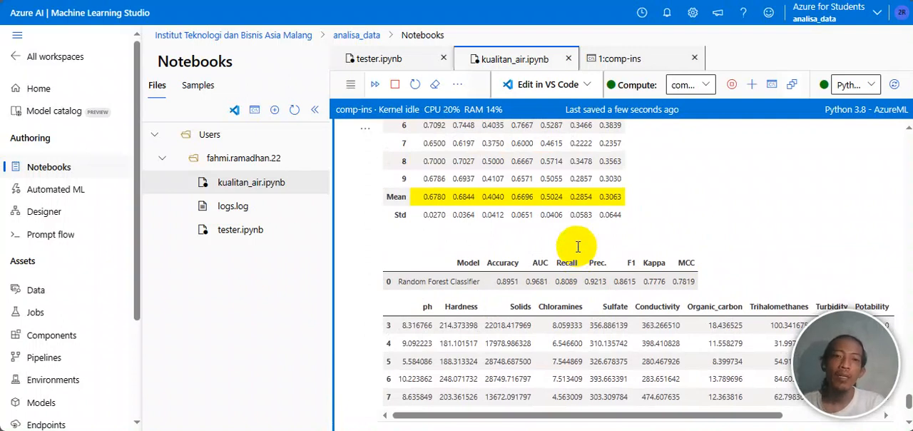
scroll(578, 247, "up", 3)
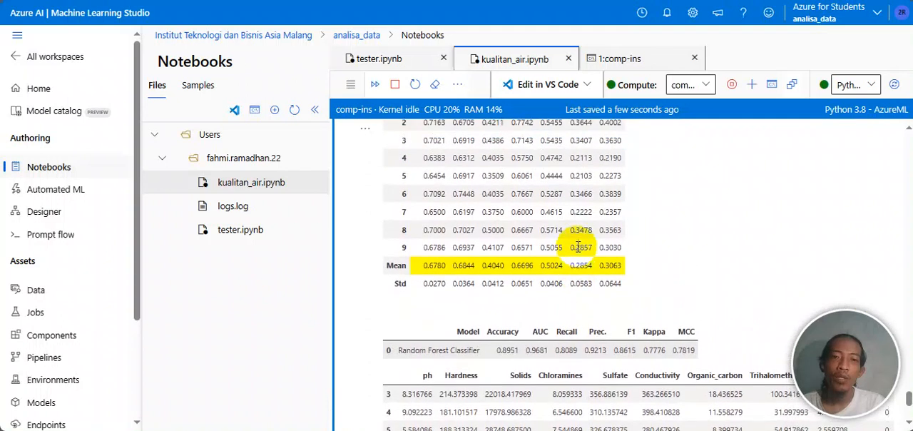
scroll(576, 248, "down", 4)
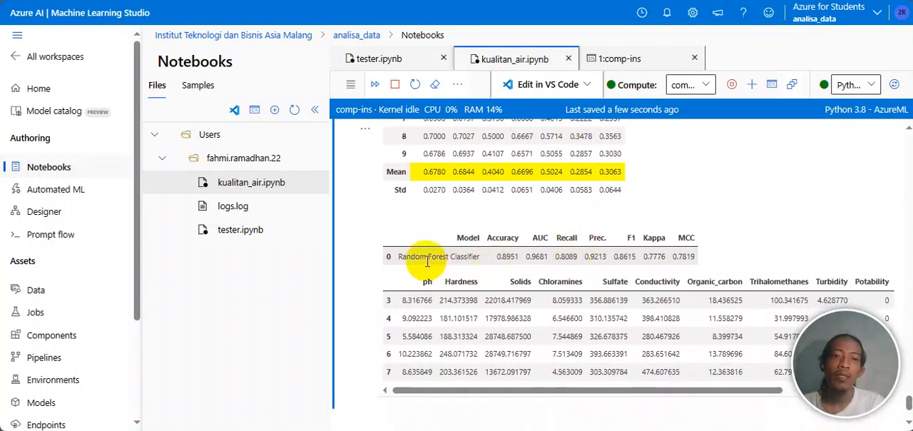
Step: Go back through the histograms to the first notebook cell, which imports the libraries and loads the water potability data
scroll(457, 264, "up", 10)
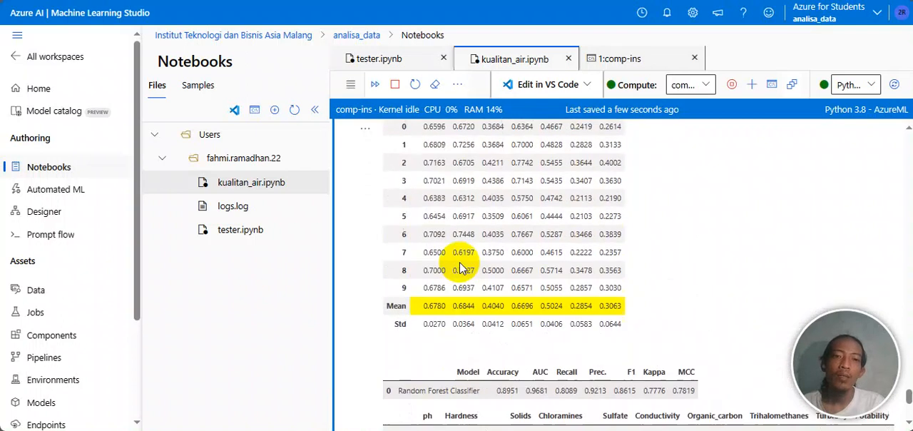
scroll(459, 265, "up", 20)
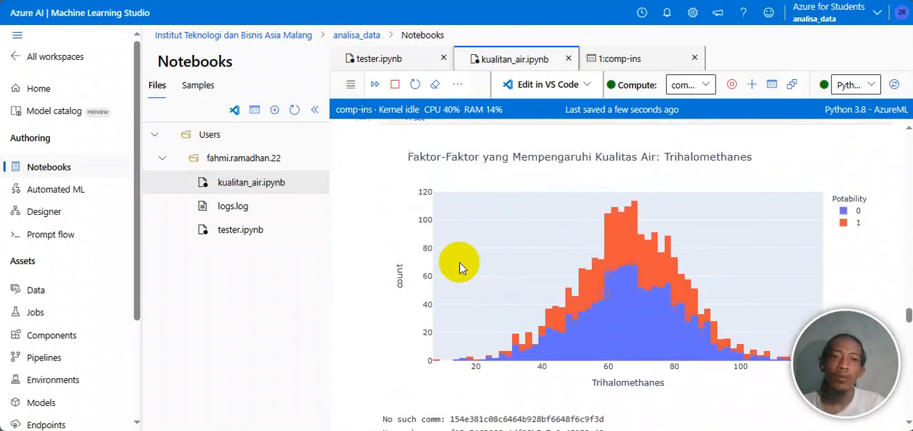
scroll(460, 262, "up", 20)
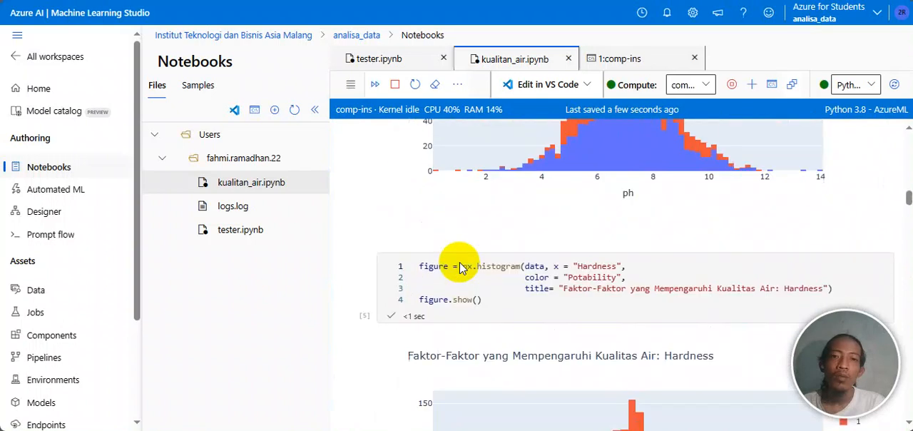
scroll(459, 262, "up", 15)
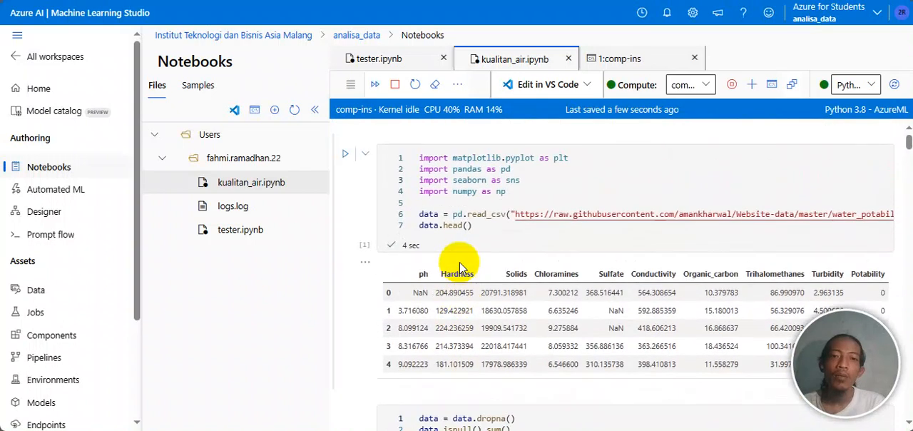